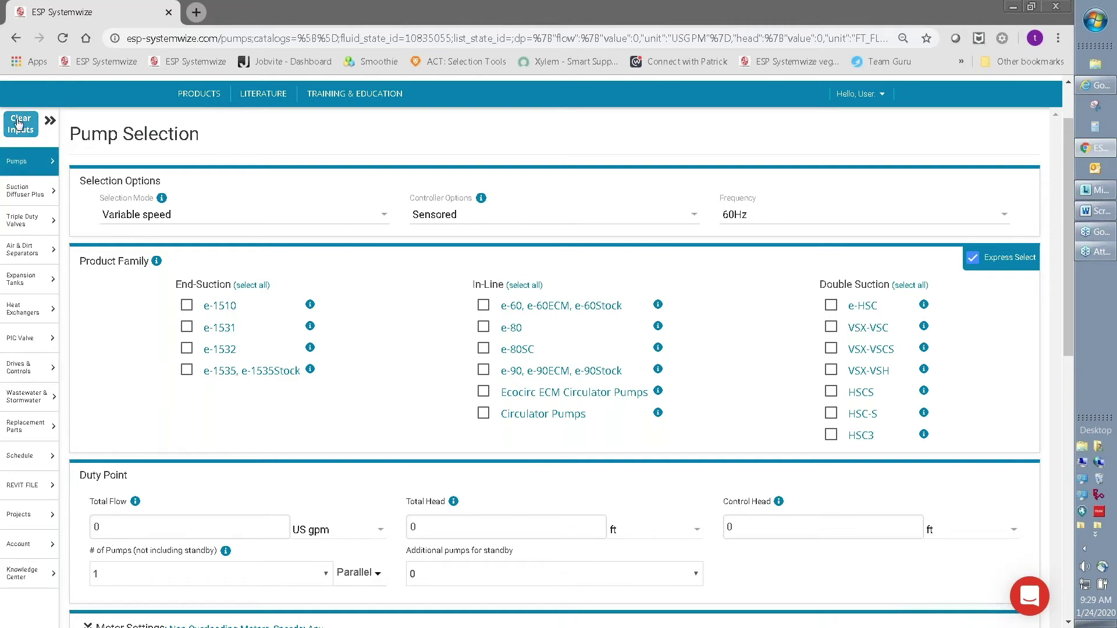
- Clear every Pump Selection input so the flow and head values reset to 0
{"action": "left_click", "coordinate": [19, 124]}
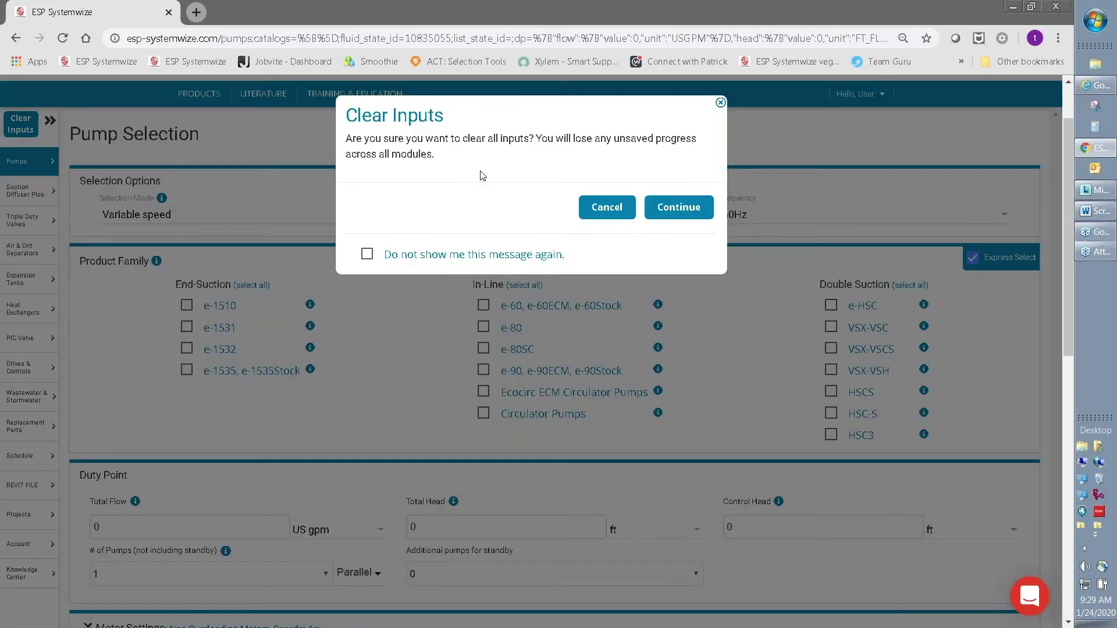
{"action": "left_click", "coordinate": [685, 208]}
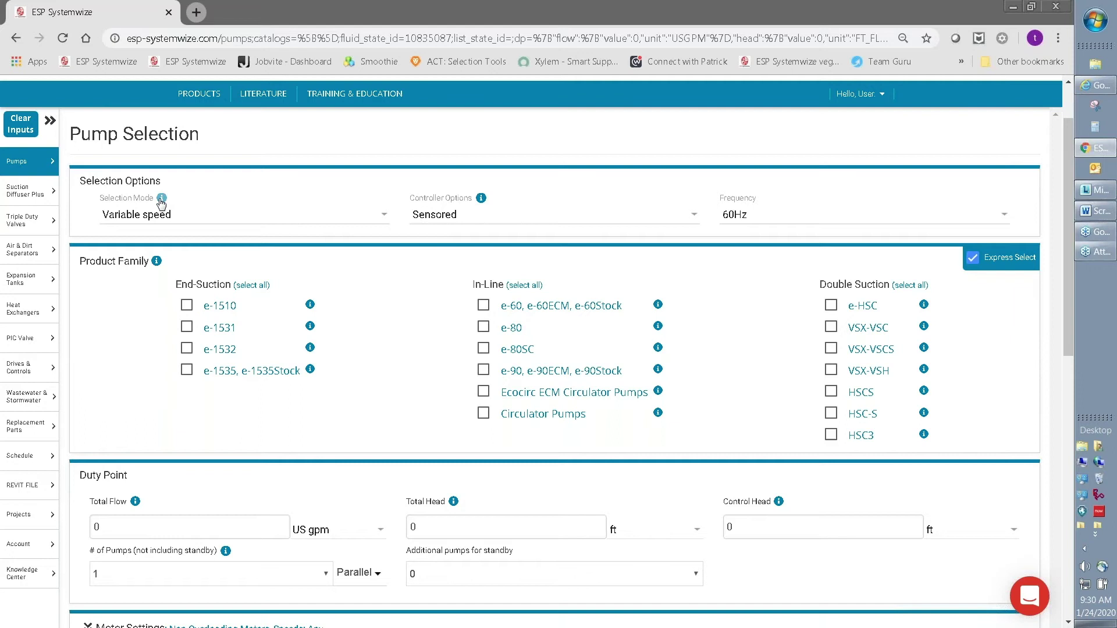
{"action": "left_click", "coordinate": [161, 198]}
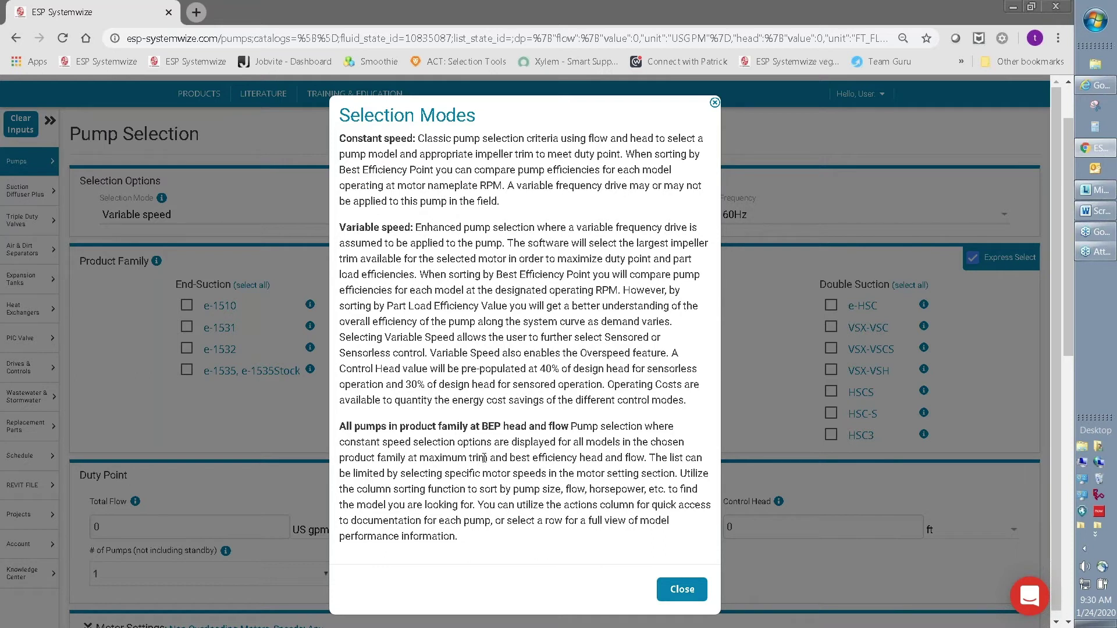
{"action": "left_click", "coordinate": [682, 590]}
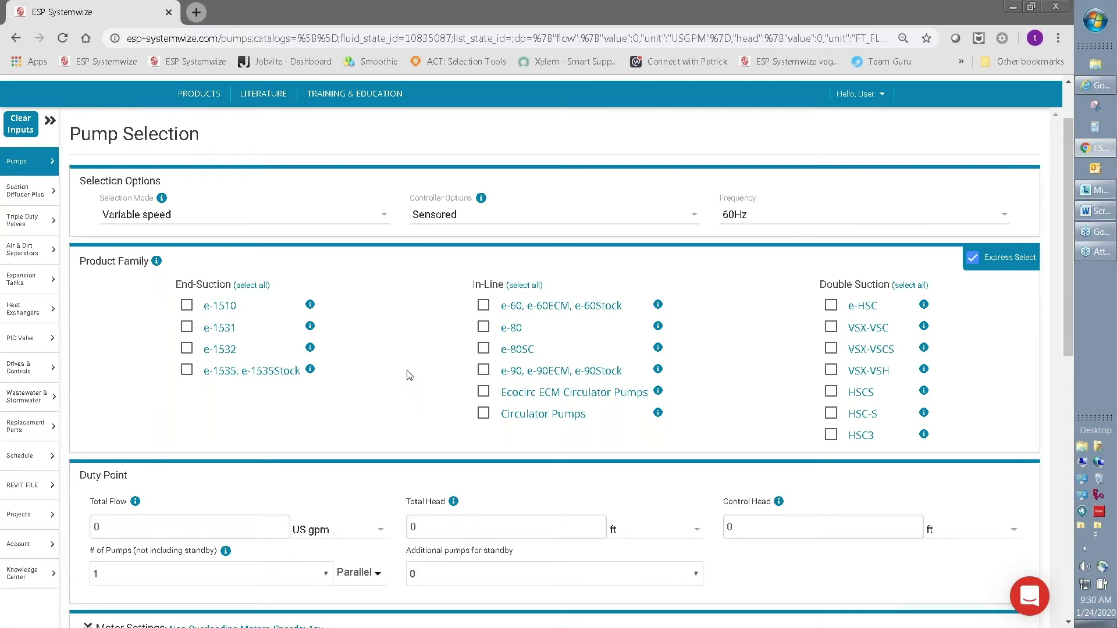
- Check the e-1510 product family
{"action": "scroll", "coordinate": [409, 375], "scroll_direction": "down", "scroll_amount": 1}
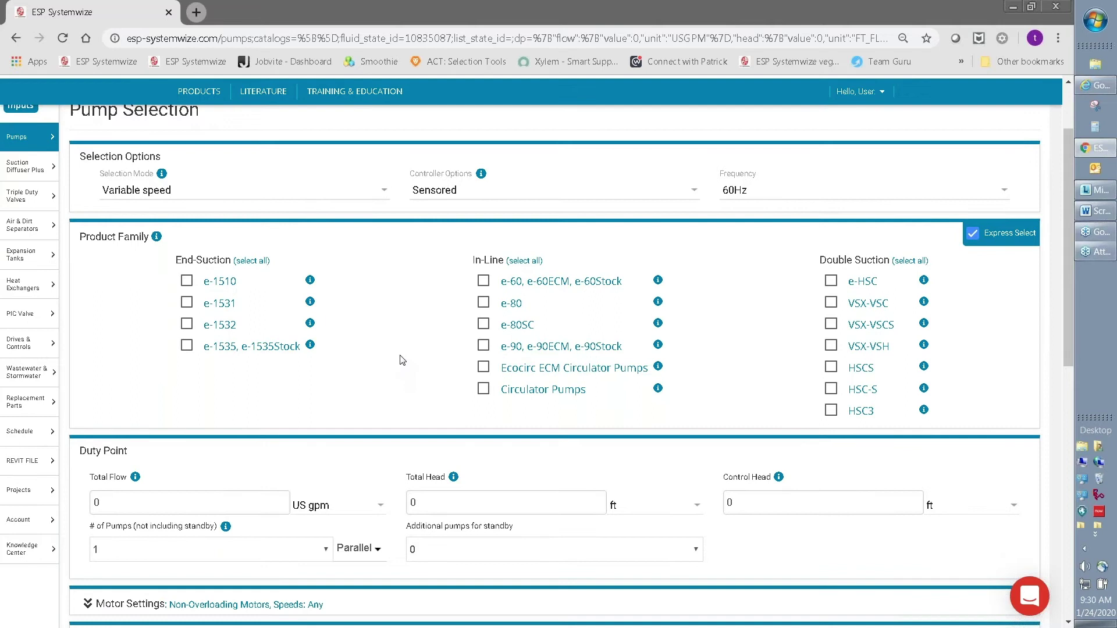
{"action": "scroll", "coordinate": [401, 358], "scroll_direction": "down", "scroll_amount": 1}
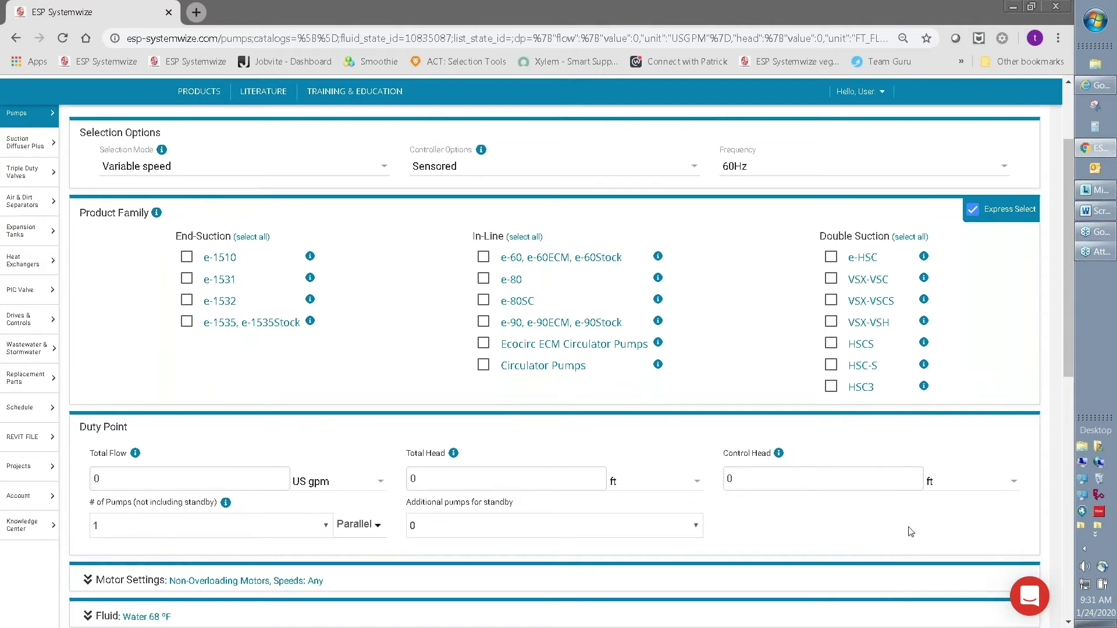
{"action": "scroll", "coordinate": [955, 525], "scroll_direction": "down", "scroll_amount": 3}
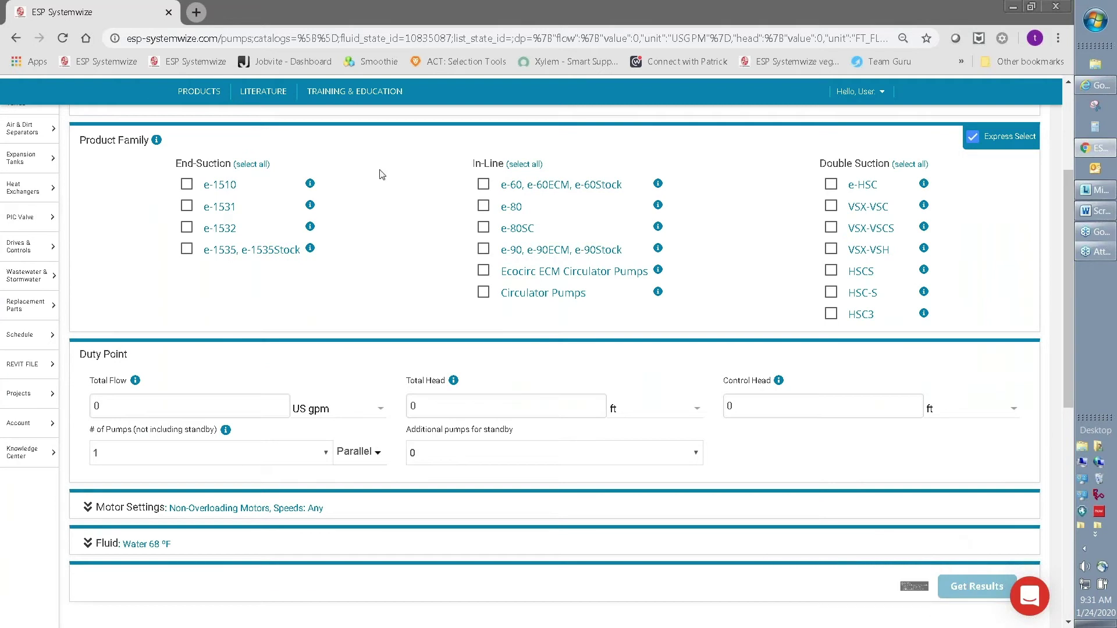
{"action": "left_click", "coordinate": [186, 186]}
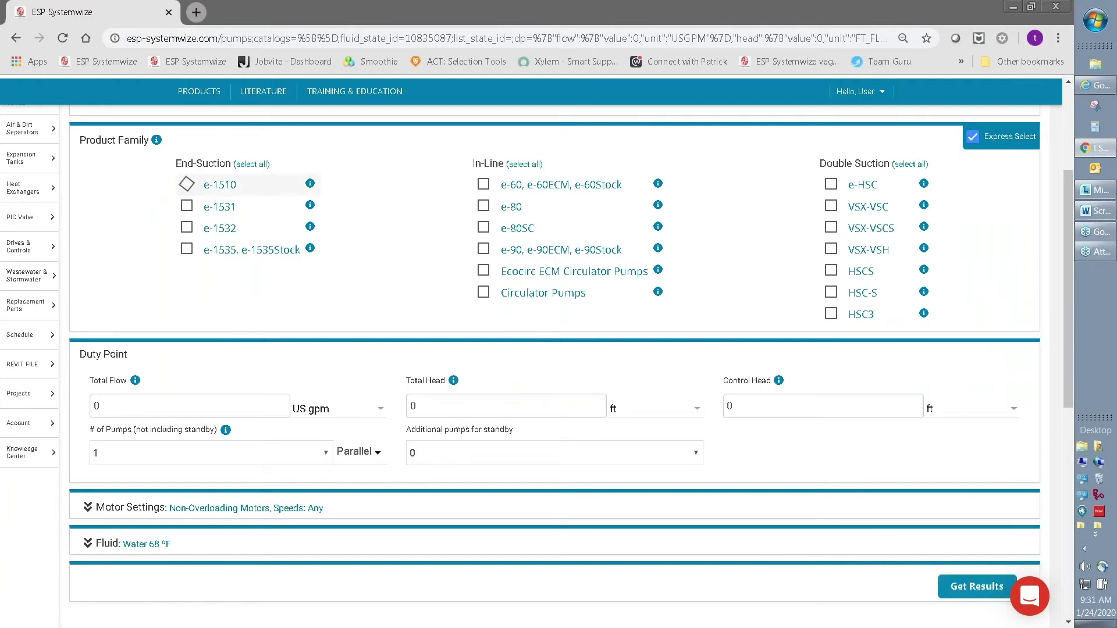
- Switch the selection mode to all pumps at BEP head and flow, and list the e-1510 results
{"action": "left_click", "coordinate": [982, 589]}
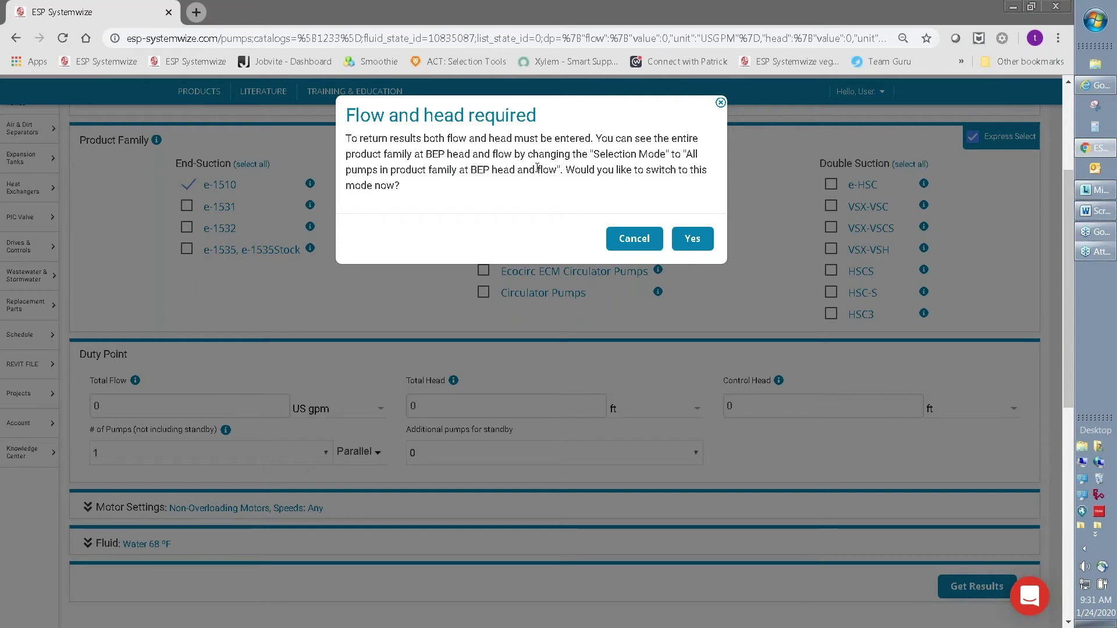
{"action": "left_click", "coordinate": [693, 239]}
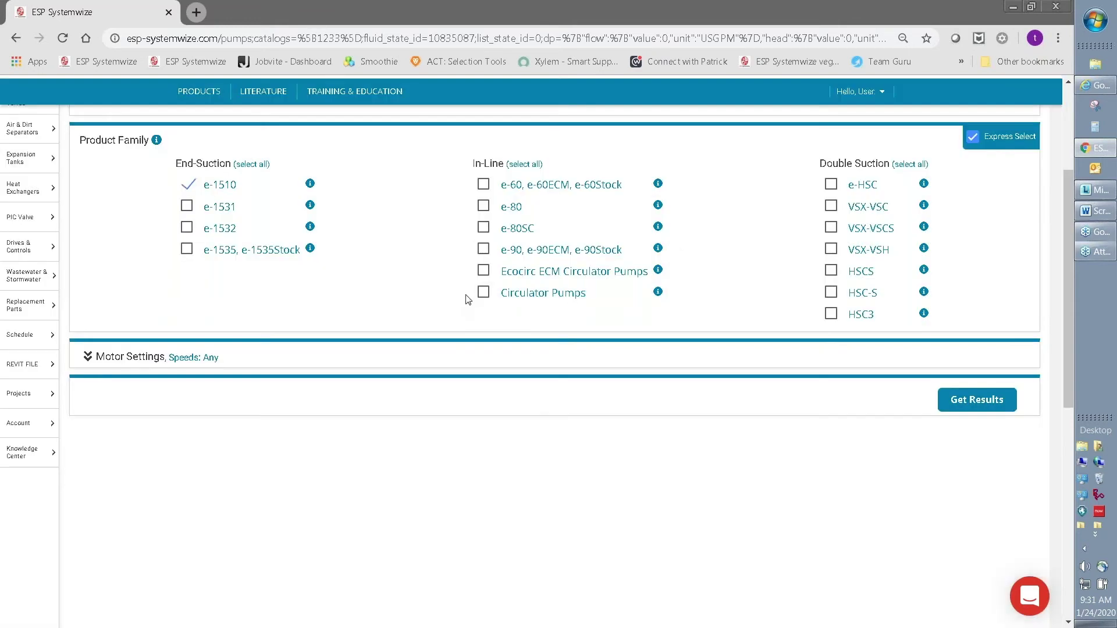
{"action": "scroll", "coordinate": [307, 241], "scroll_direction": "up", "scroll_amount": 1}
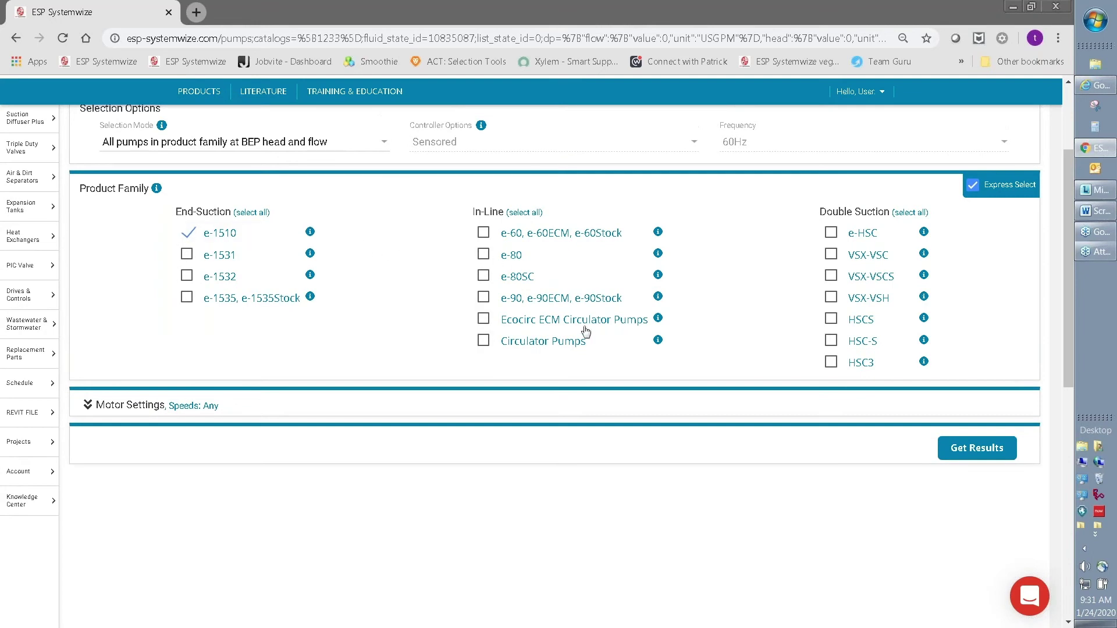
{"action": "left_click", "coordinate": [989, 452]}
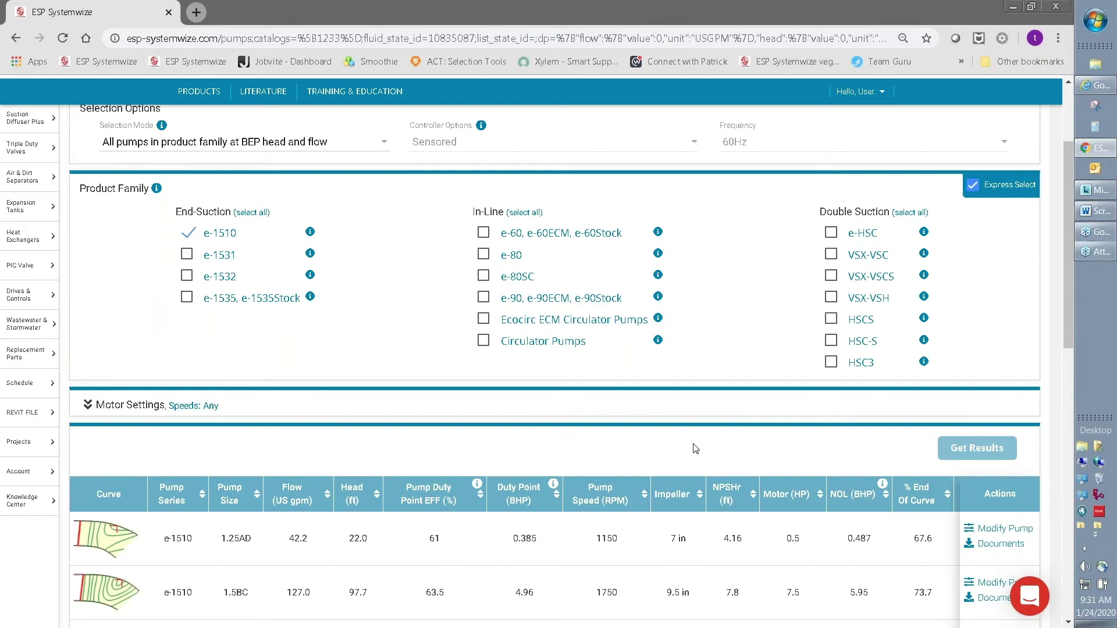
- Sort the e-1510 results by Flow (US gpm), descending, so the 8GB at 3543 gpm leads
{"action": "scroll", "coordinate": [588, 423], "scroll_direction": "down", "scroll_amount": 3}
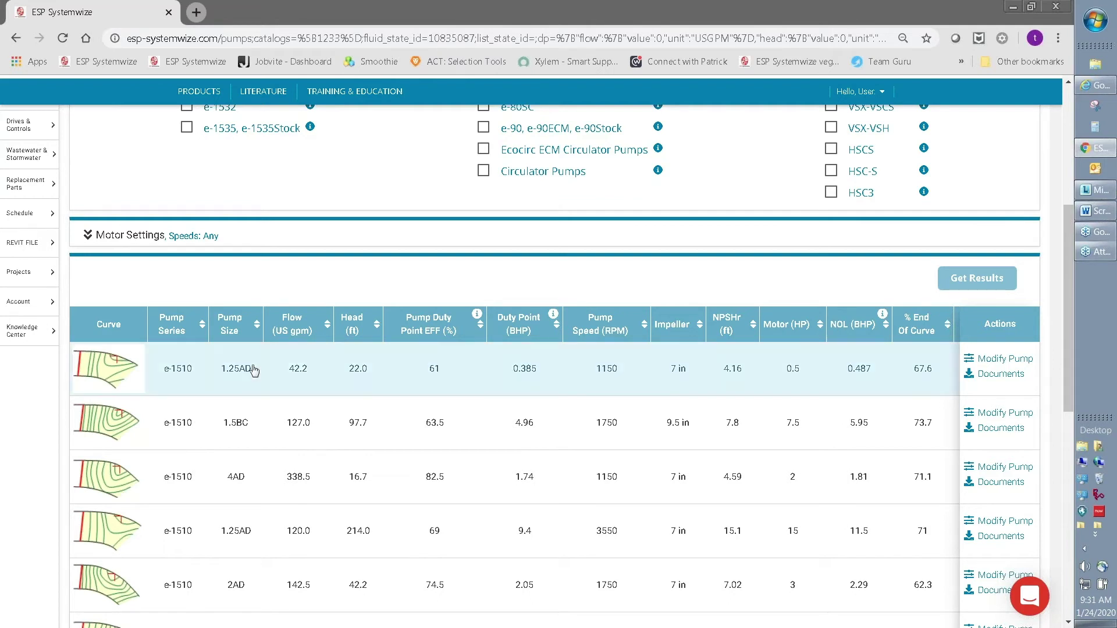
{"action": "left_click", "coordinate": [328, 330]}
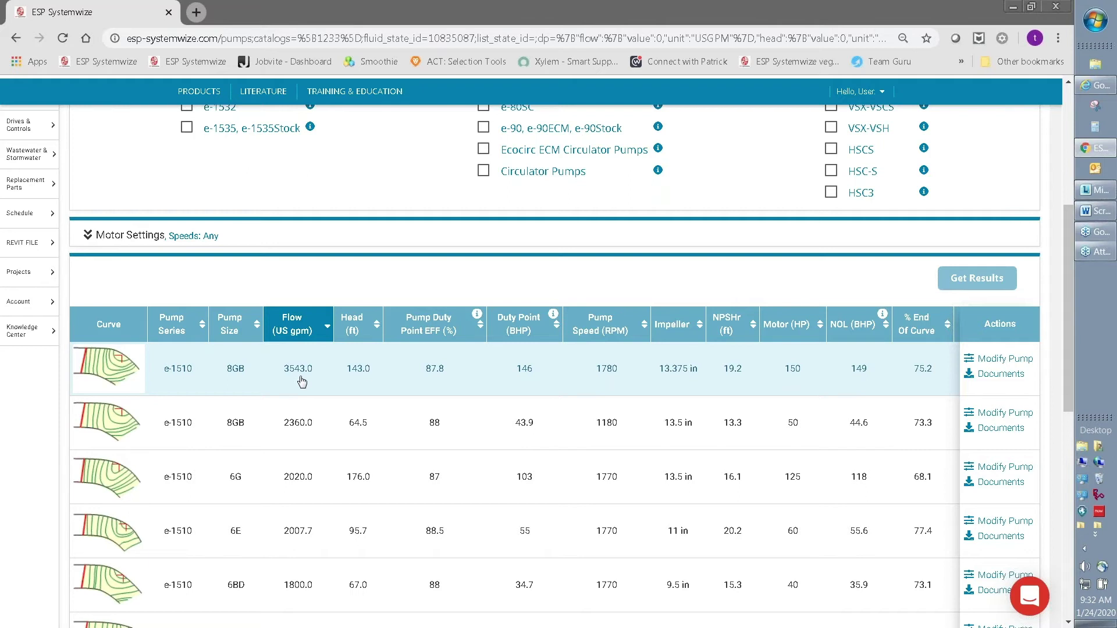
- Change the Selection Mode back to Variable speed
{"action": "scroll", "coordinate": [302, 383], "scroll_direction": "up", "scroll_amount": 5}
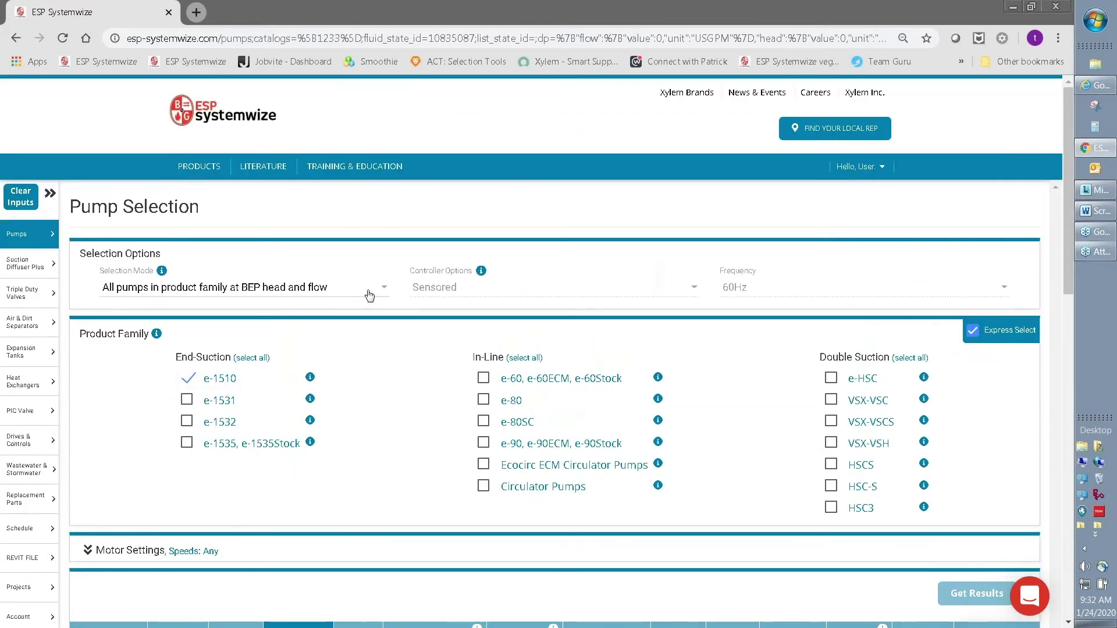
{"action": "left_click", "coordinate": [341, 289]}
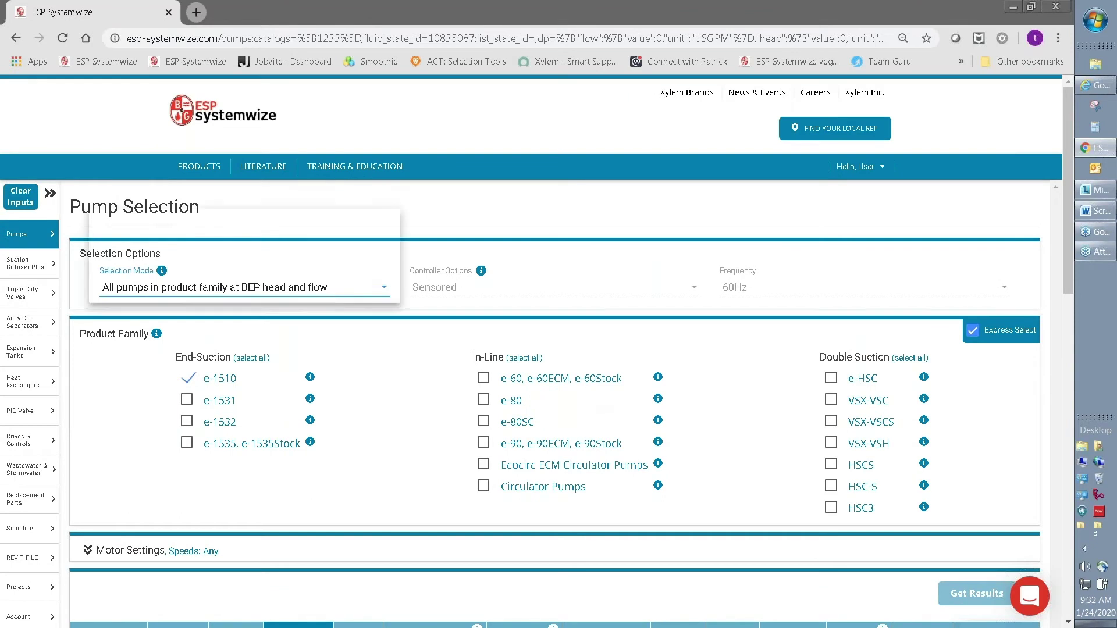
{"action": "left_click", "coordinate": [332, 265]}
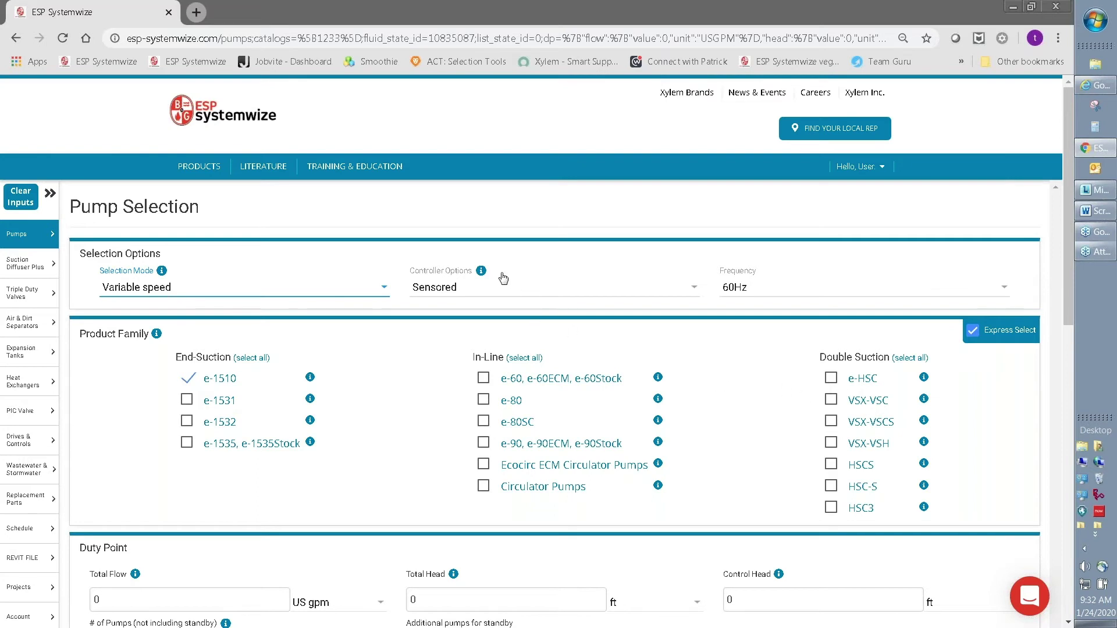
{"action": "left_click", "coordinate": [481, 271]}
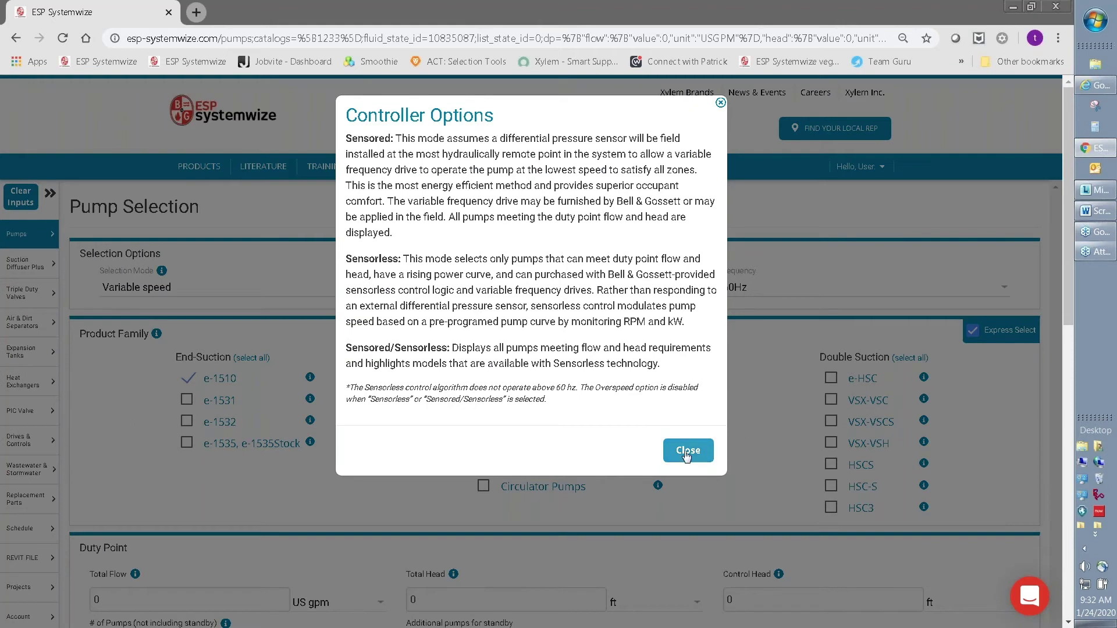
{"action": "left_click", "coordinate": [688, 454]}
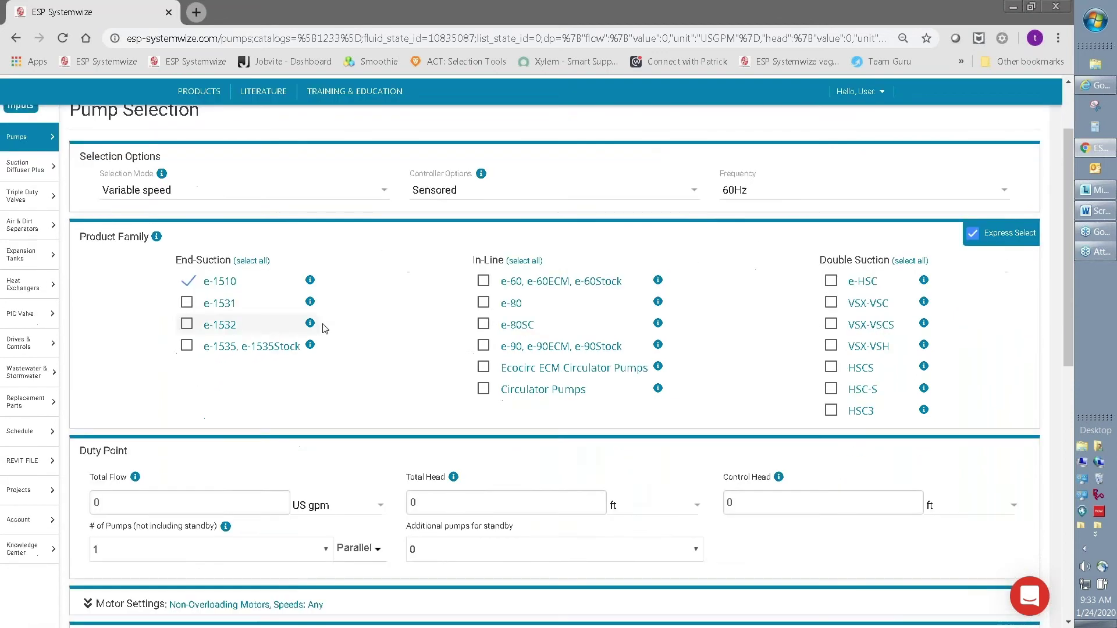
{"action": "scroll", "coordinate": [320, 326], "scroll_direction": "down", "scroll_amount": 2}
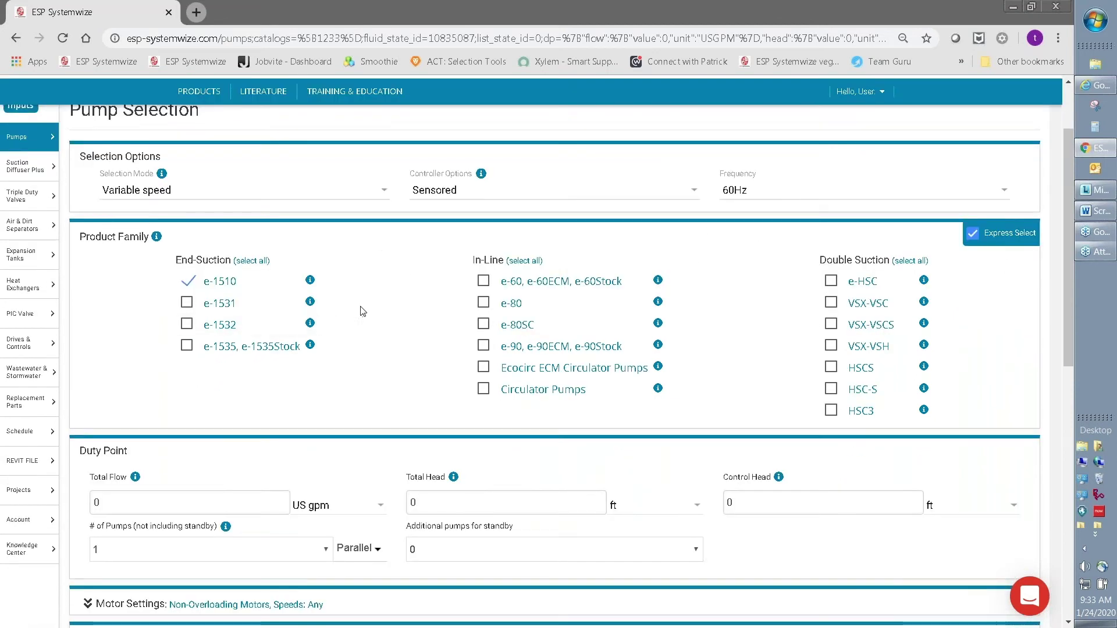
{"action": "left_click", "coordinate": [157, 237]}
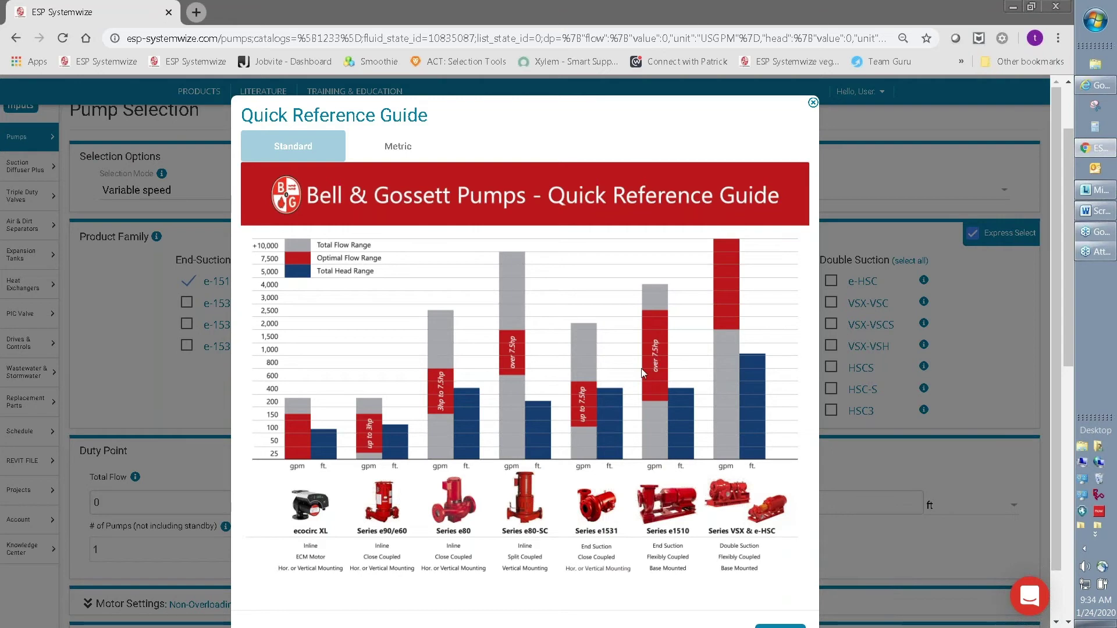
{"action": "left_click", "coordinate": [812, 103]}
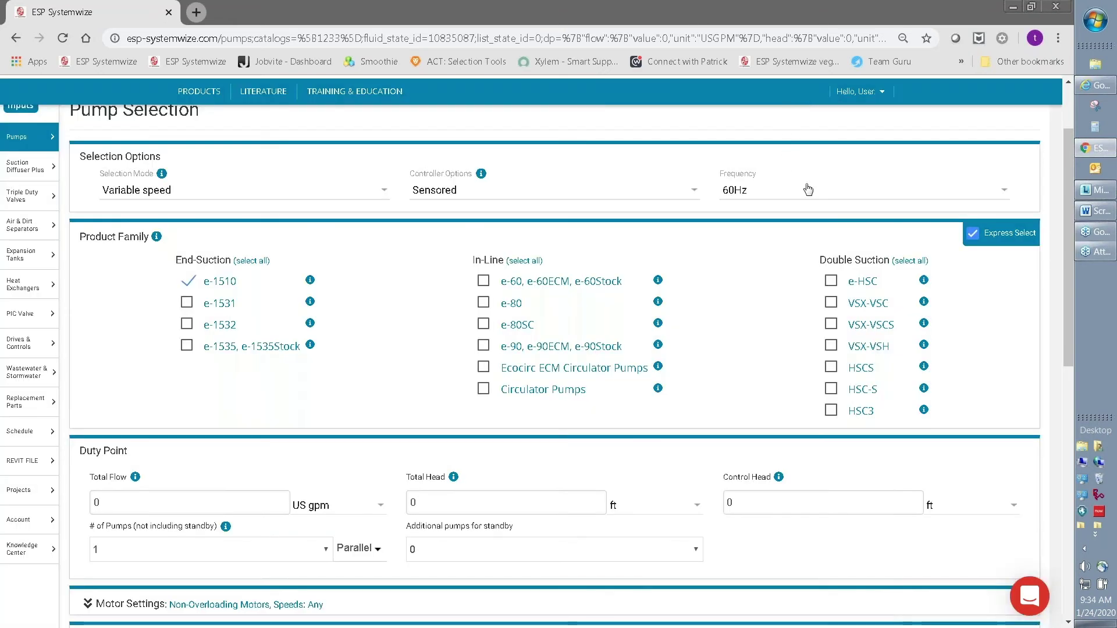
{"action": "left_click", "coordinate": [970, 236]}
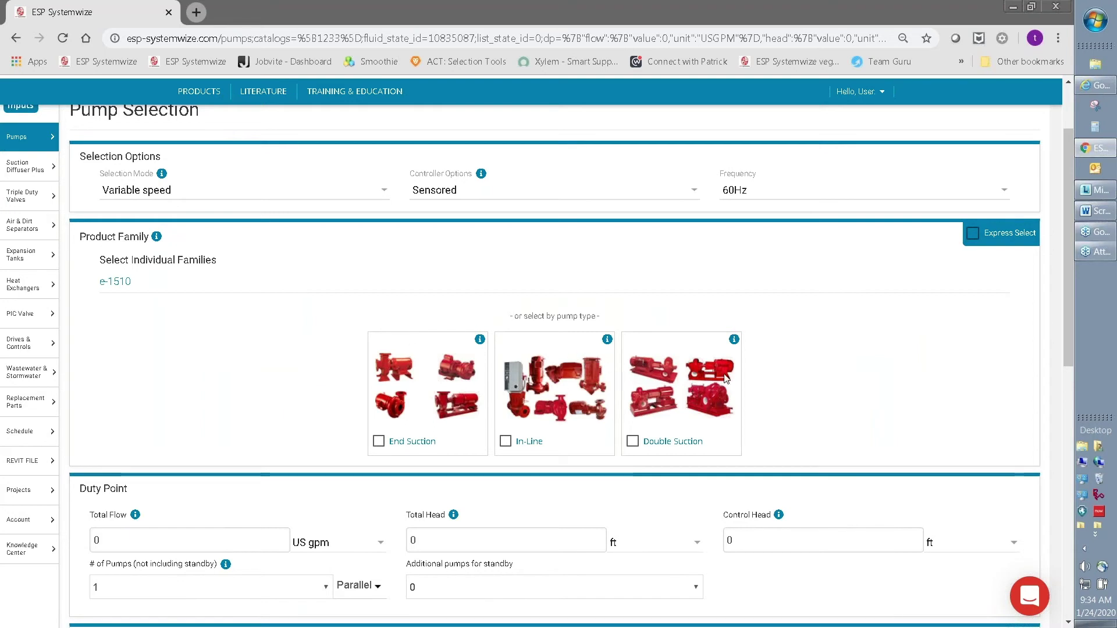
{"action": "left_click", "coordinate": [972, 234]}
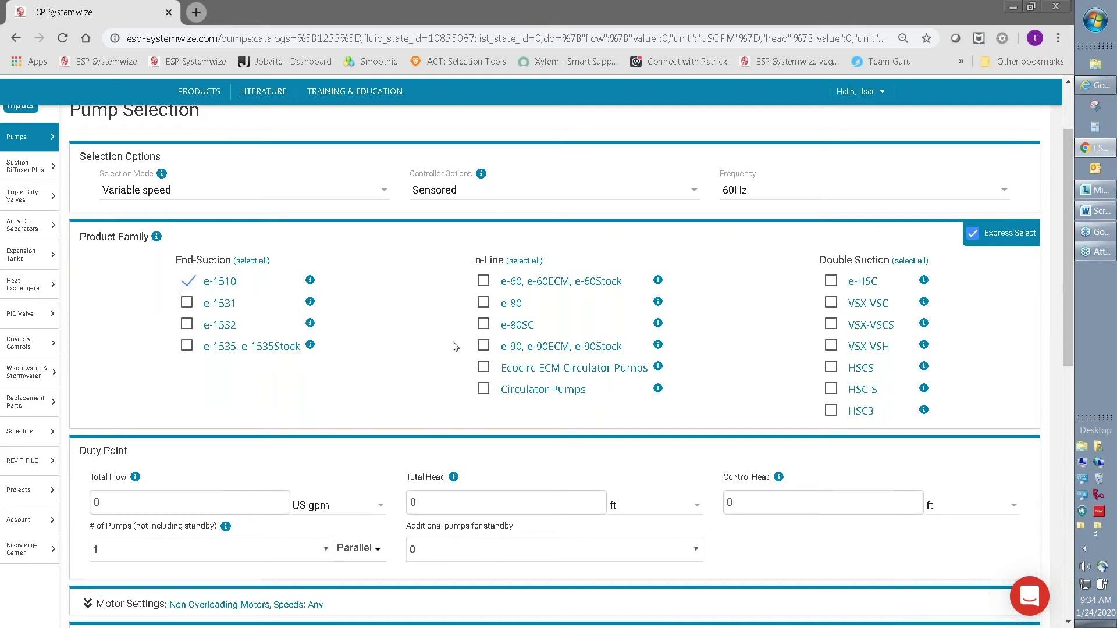
- Enter a duty point of 500 US gpm, 100 ft head, 30 ft control head, and view Control Head help
{"action": "scroll", "coordinate": [425, 340], "scroll_direction": "down", "scroll_amount": 2}
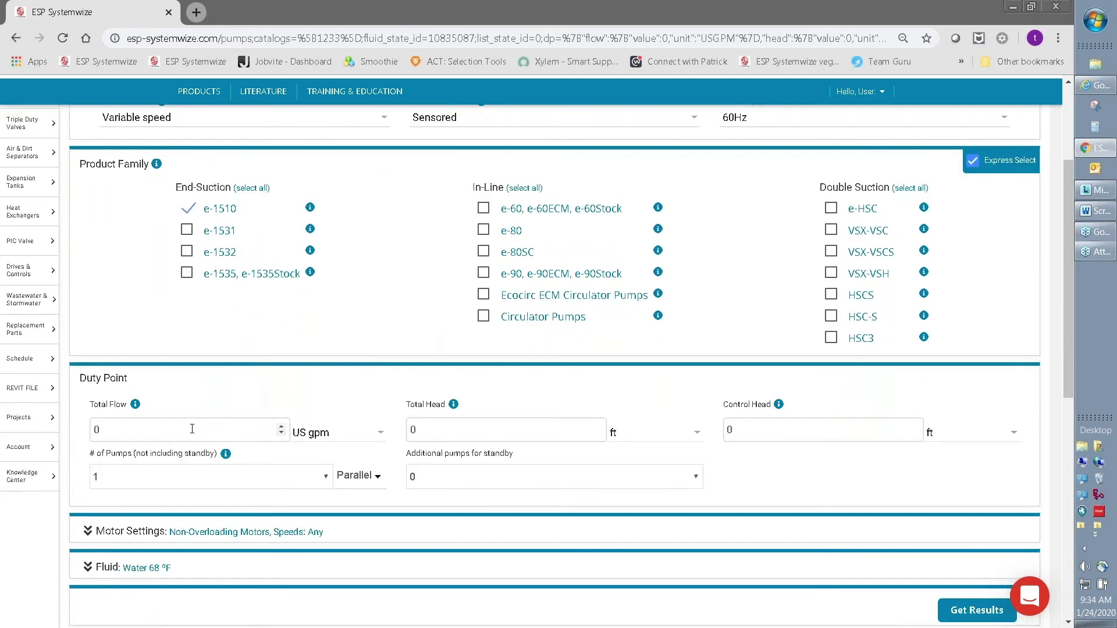
{"action": "left_click", "coordinate": [192, 429]}
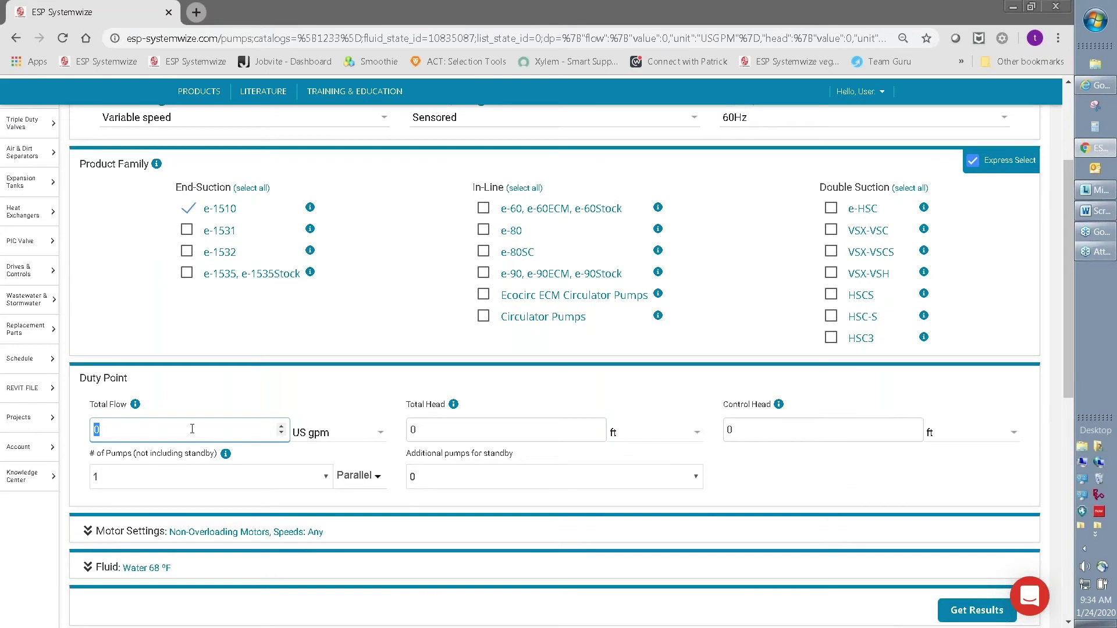
{"action": "type", "text": "500"}
{"action": "key", "text": "Tab"}
{"action": "key", "text": "Tab"}
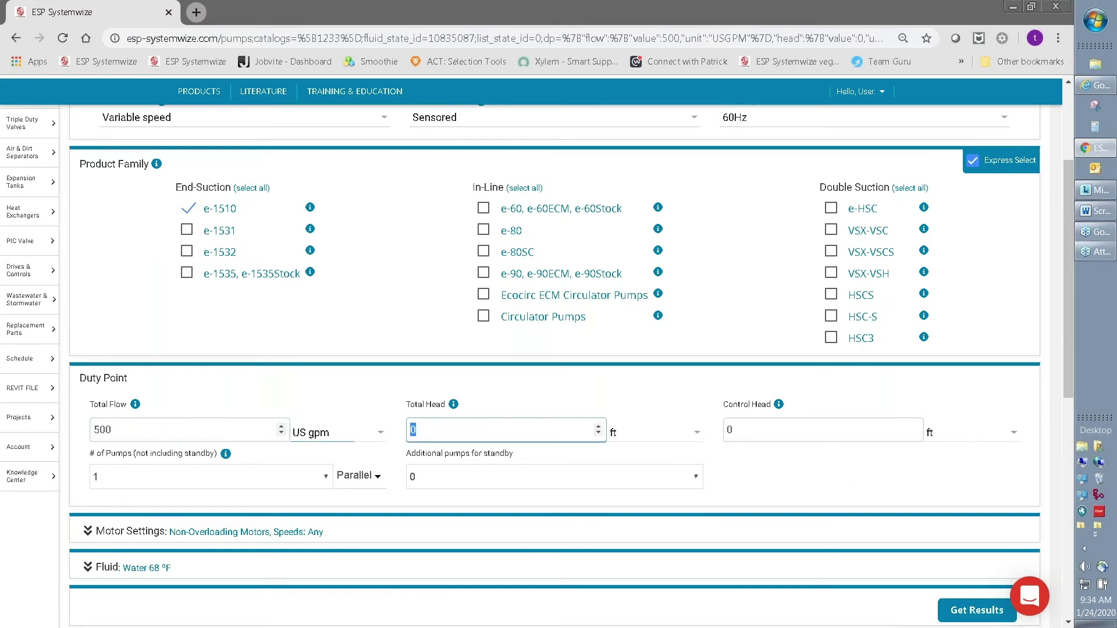
{"action": "type", "text": "100"}
{"action": "key", "text": "Tab"}
{"action": "key", "text": "Tab"}
{"action": "type", "text": "30"}
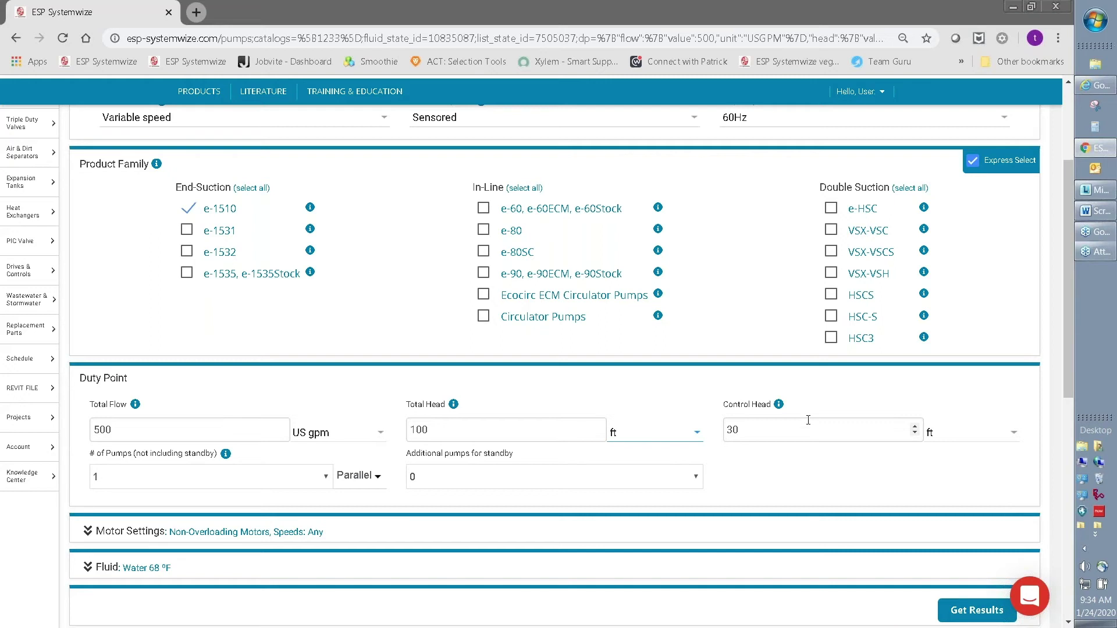
{"action": "left_click", "coordinate": [779, 404]}
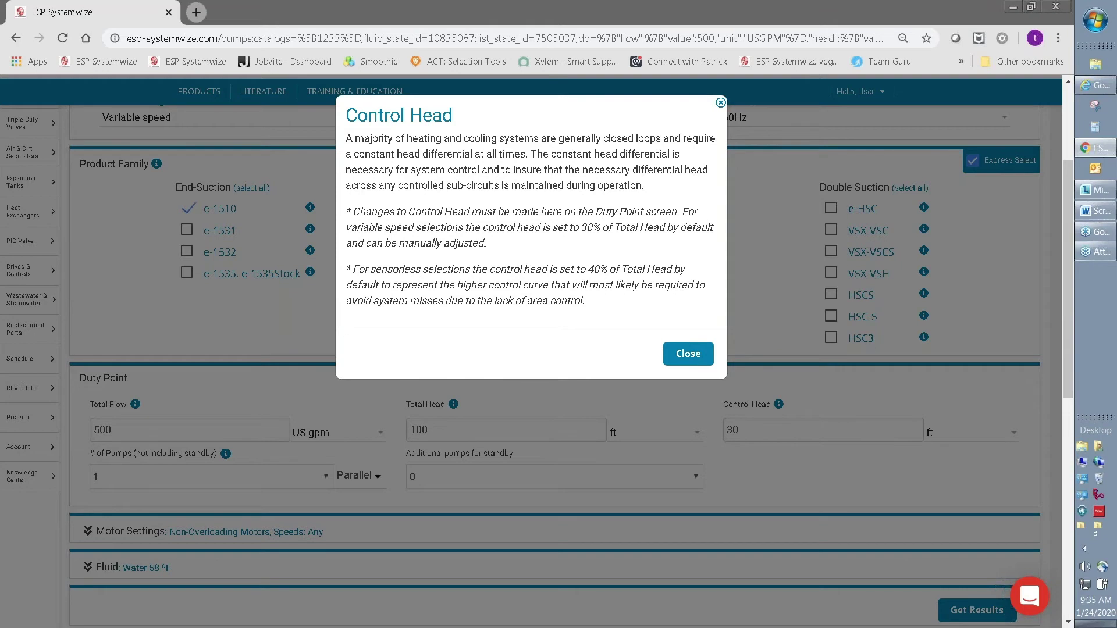
- Close the Control Head help, then nudge control head down to 28 and back to 30 ft
{"action": "left_click", "coordinate": [701, 362]}
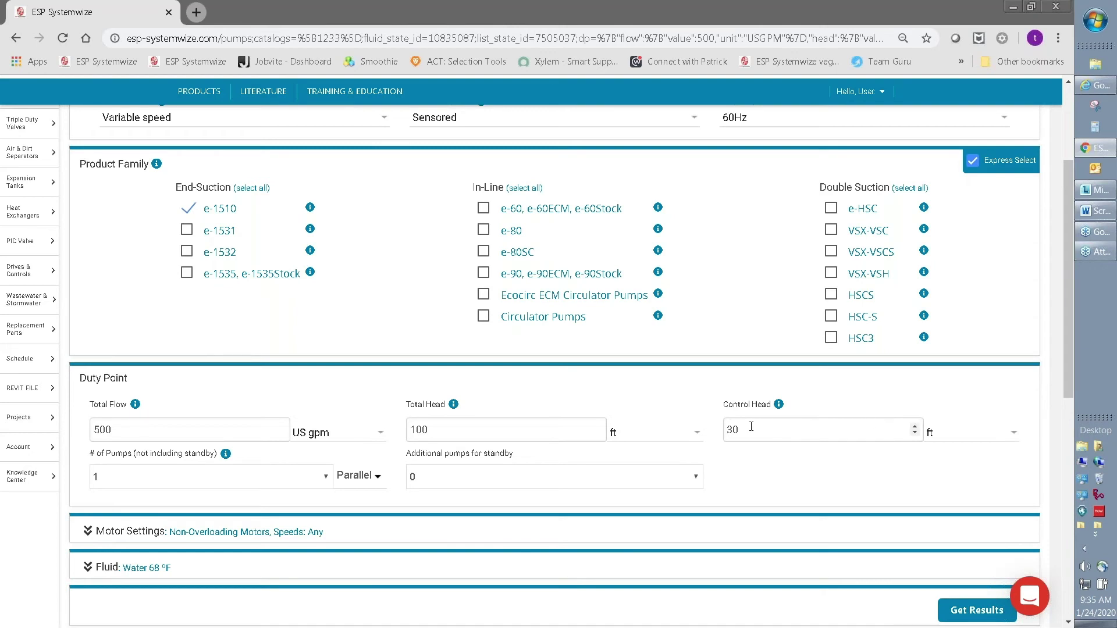
{"action": "double_click", "coordinate": [915, 435]}
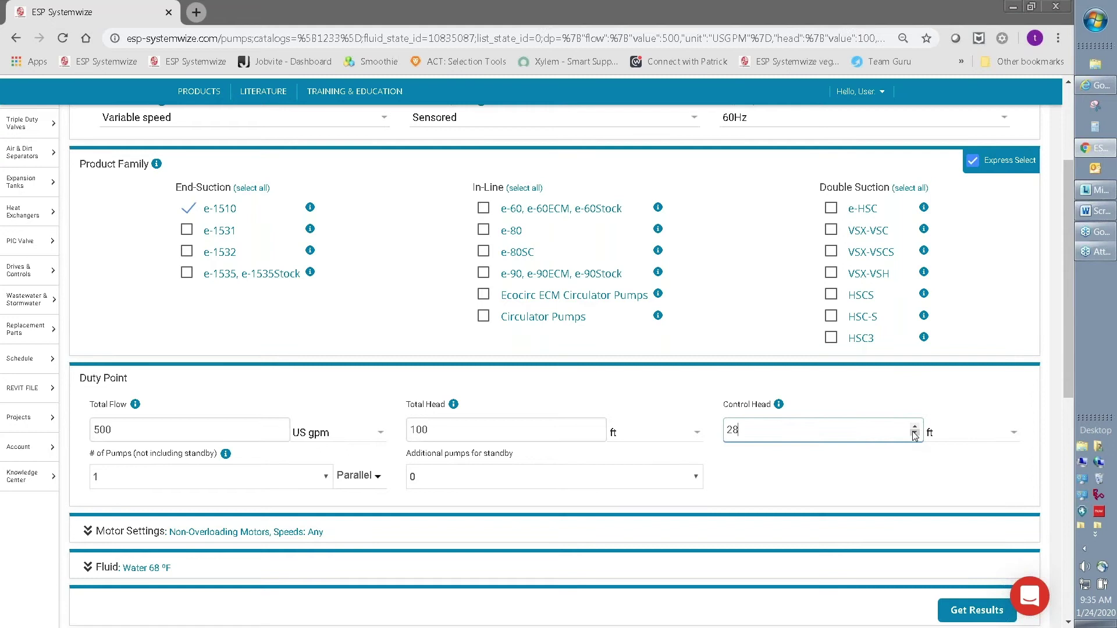
{"action": "left_click", "coordinate": [915, 428]}
{"action": "scroll", "coordinate": [338, 482], "scroll_direction": "down", "scroll_amount": 2}
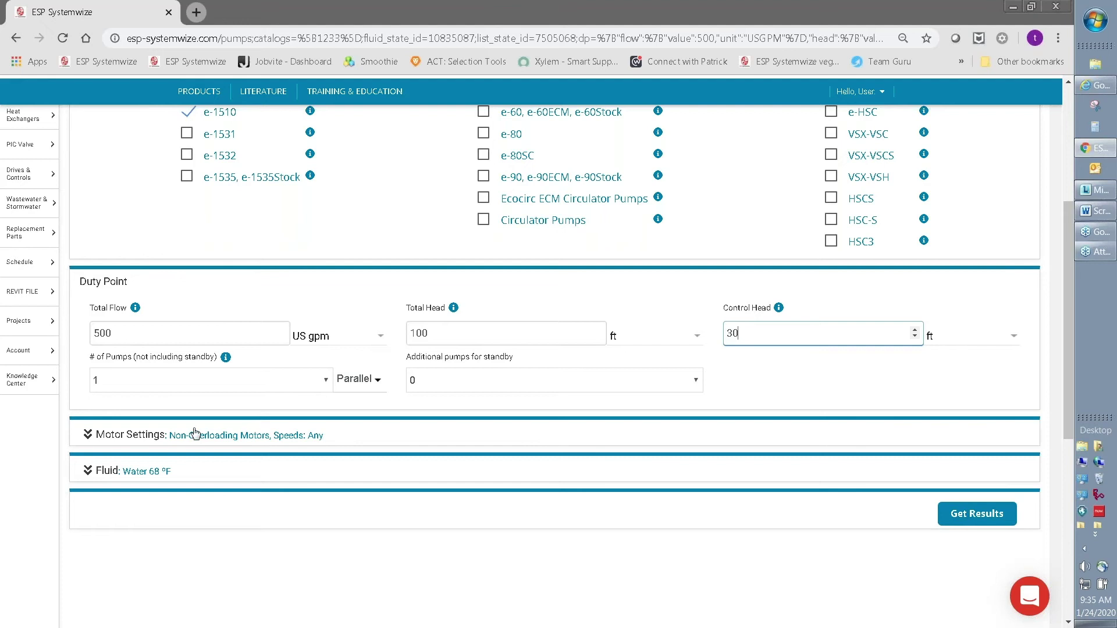
- Expand Motor Settings, keep Non-Overloading Motors sizing, and read the sizing explanation
{"action": "left_click", "coordinate": [88, 436]}
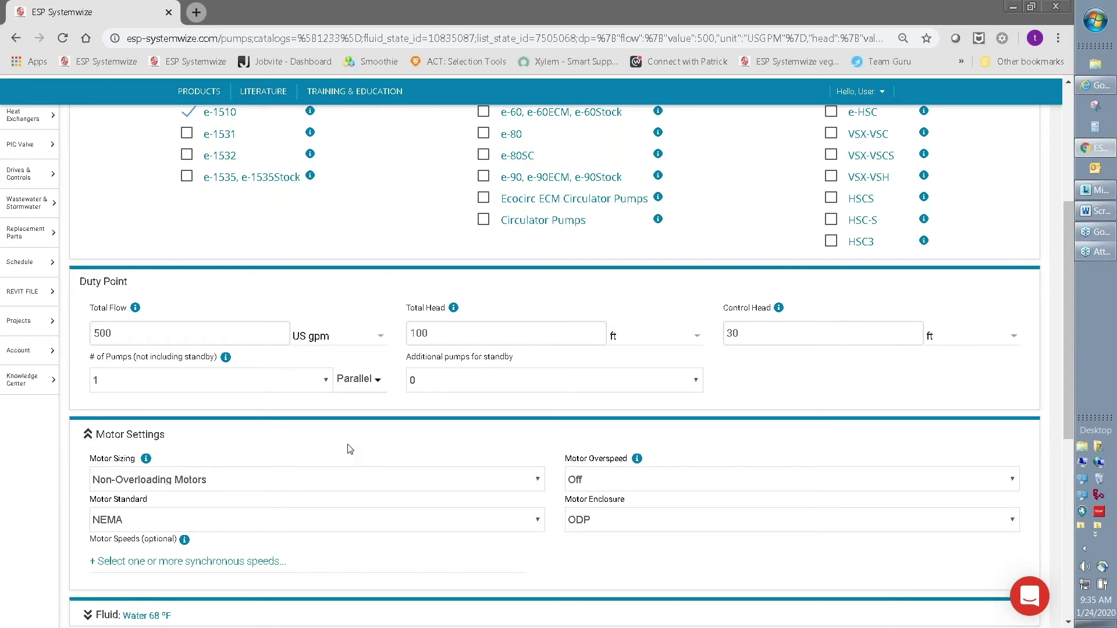
{"action": "scroll", "coordinate": [350, 449], "scroll_direction": "down", "scroll_amount": 2}
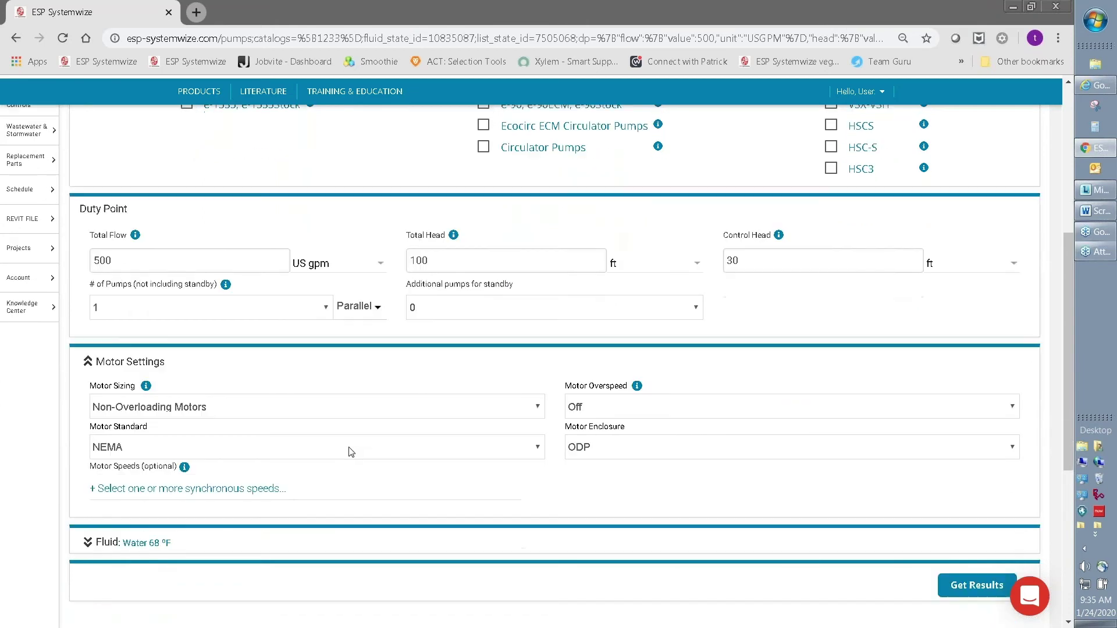
{"action": "left_click", "coordinate": [315, 410]}
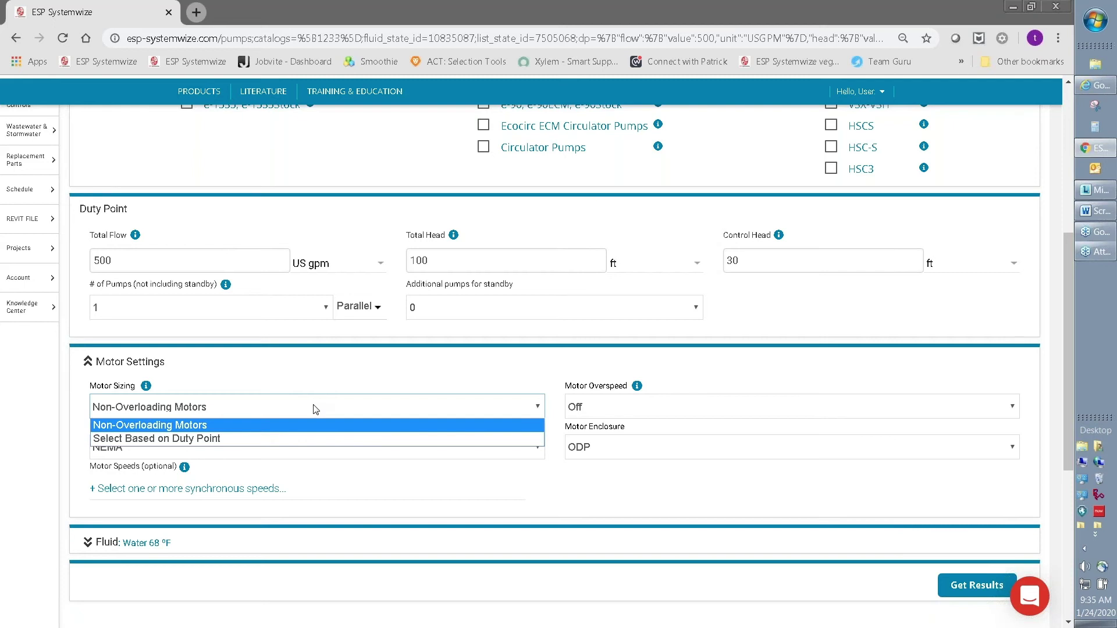
{"action": "left_click", "coordinate": [314, 409]}
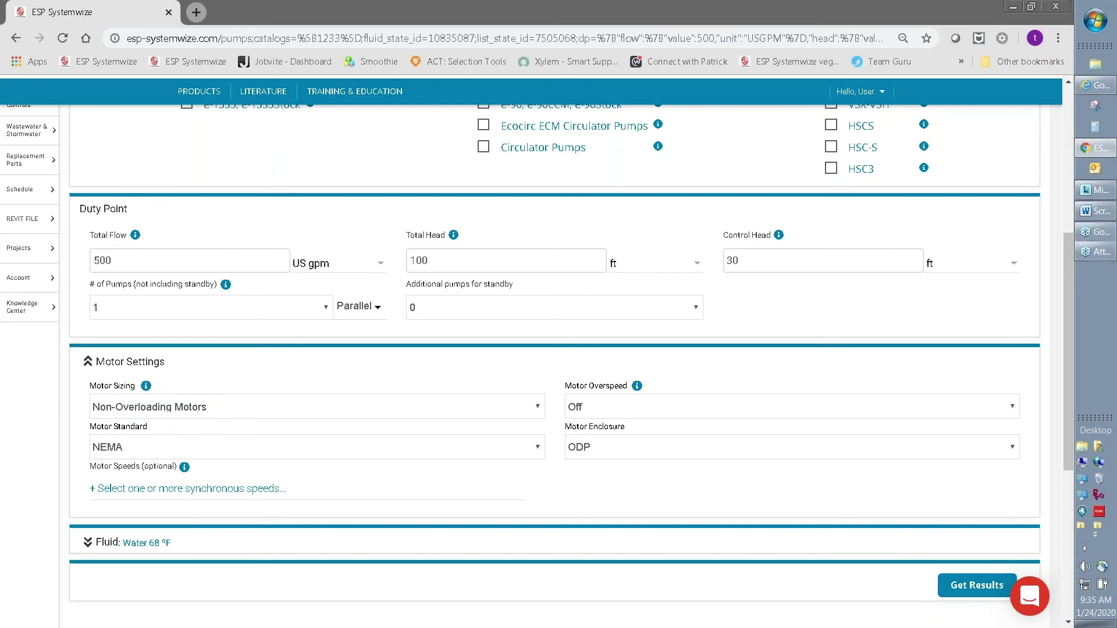
{"action": "left_click", "coordinate": [146, 387]}
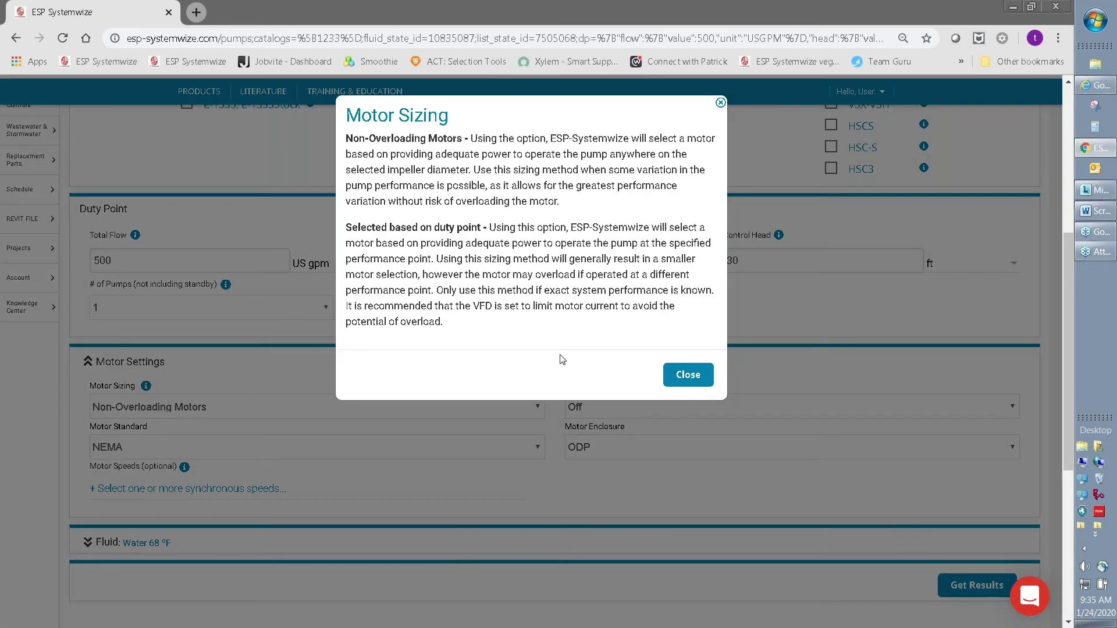
{"action": "left_click", "coordinate": [696, 384]}
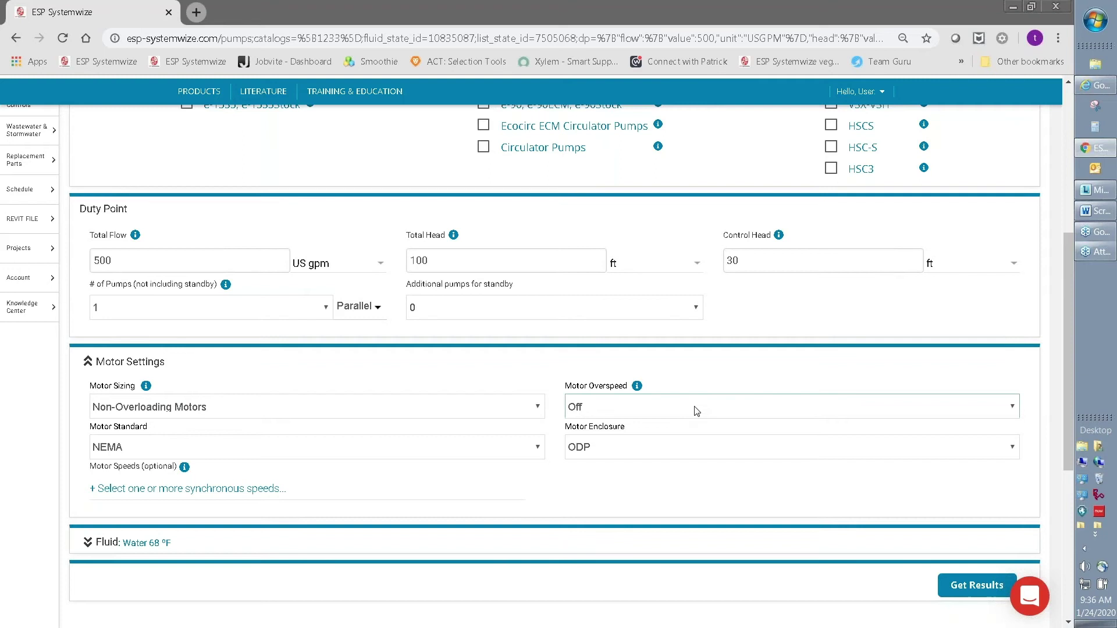
- Keep motor overspeed Off, NEMA standard and ODP enclosure
{"action": "left_click", "coordinate": [697, 411]}
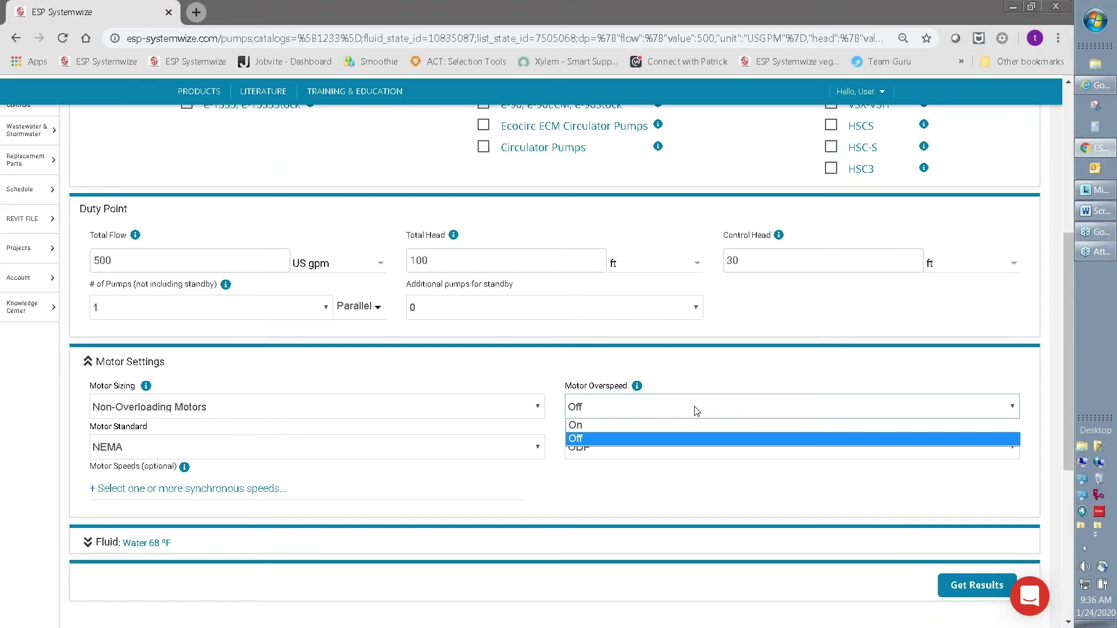
{"action": "left_click", "coordinate": [697, 411]}
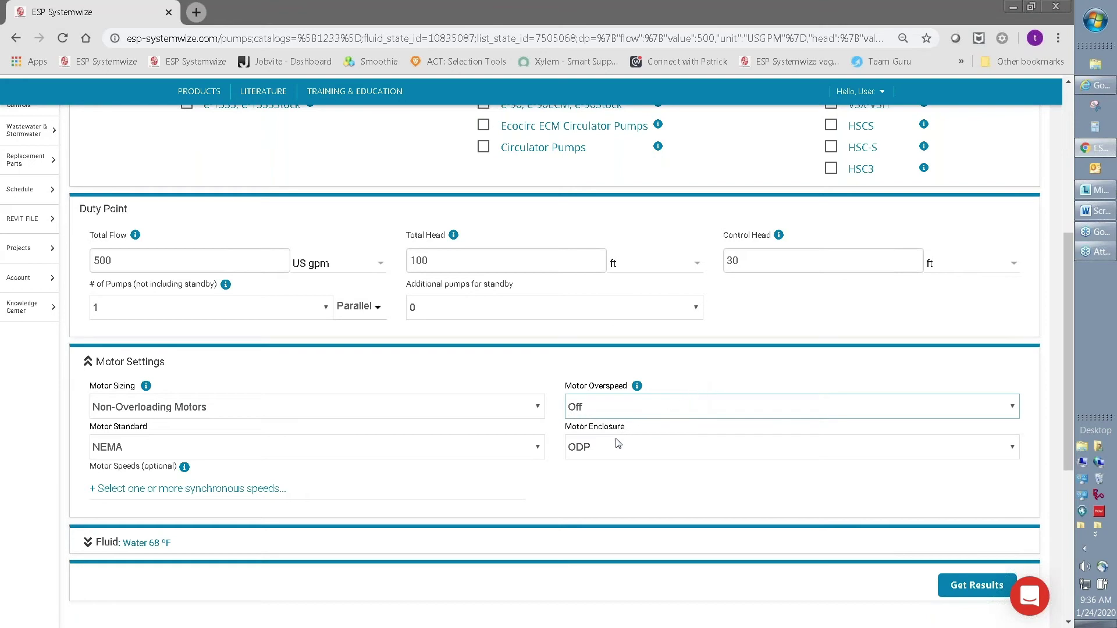
{"action": "left_click", "coordinate": [538, 448]}
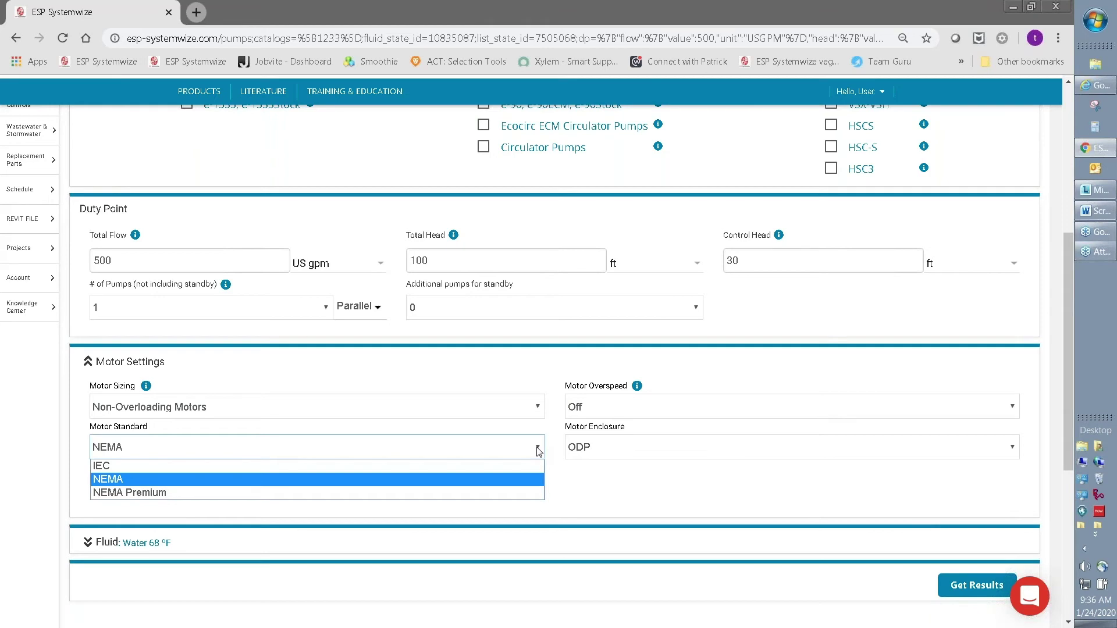
{"action": "left_click", "coordinate": [538, 451]}
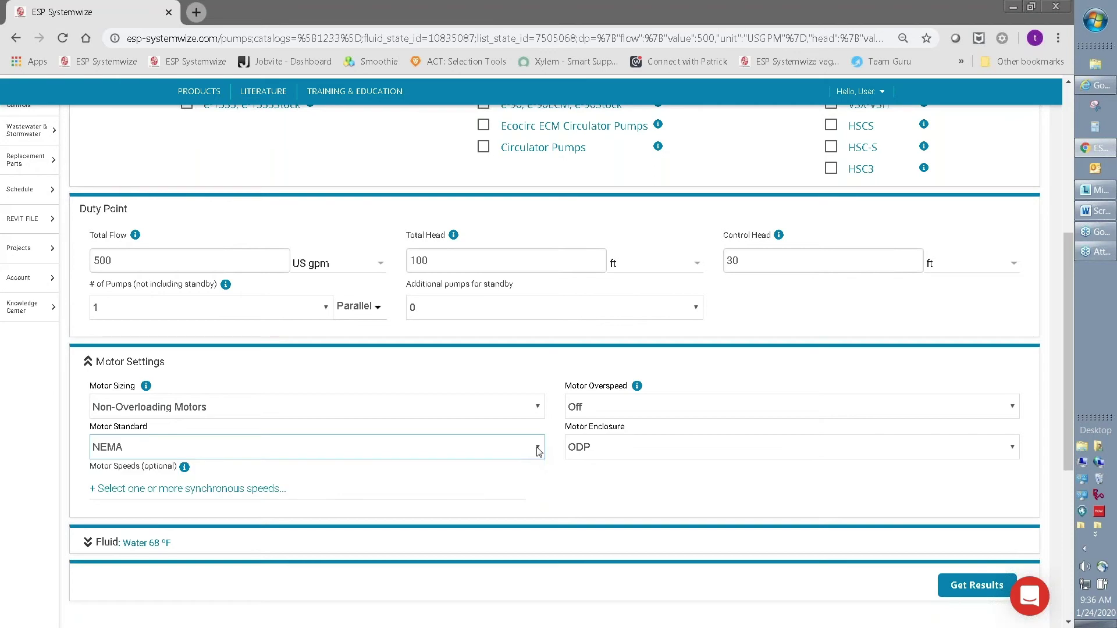
{"action": "left_click", "coordinate": [662, 448]}
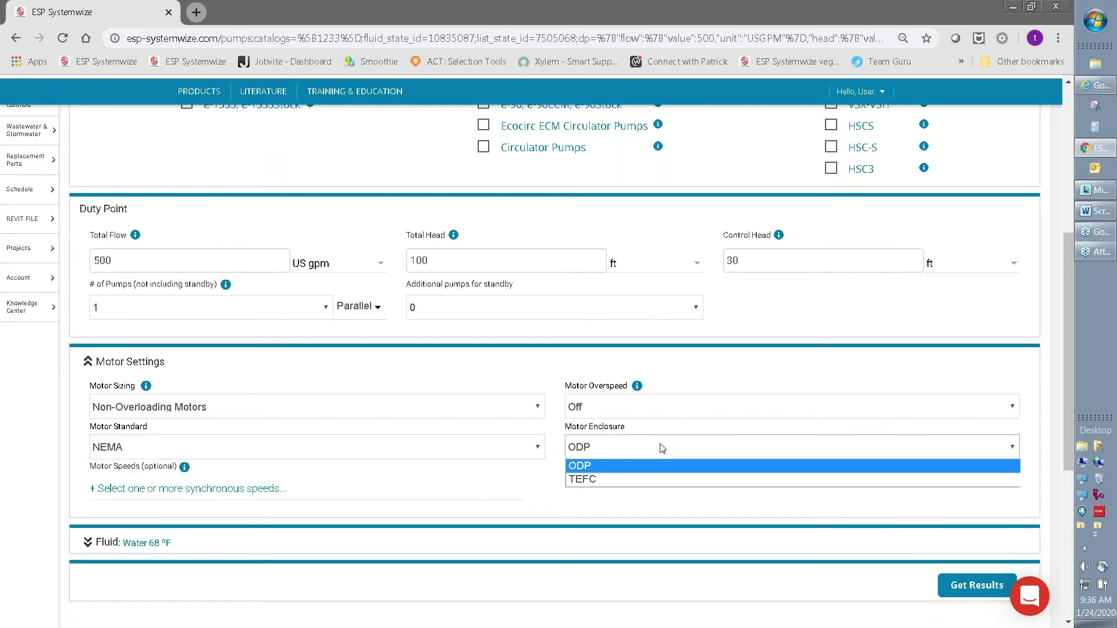
{"action": "left_click", "coordinate": [663, 449]}
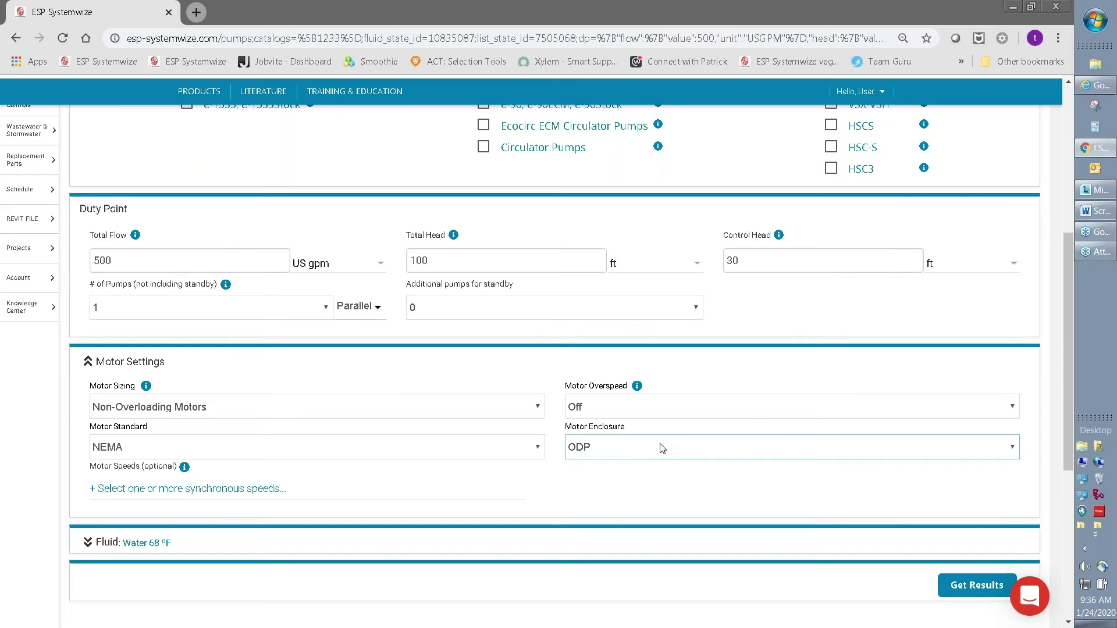
- Select all motor speeds: 1200, 1800, 3600 and Adjustable
{"action": "left_click", "coordinate": [188, 490]}
{"action": "scroll", "coordinate": [343, 482], "scroll_direction": "down", "scroll_amount": 2}
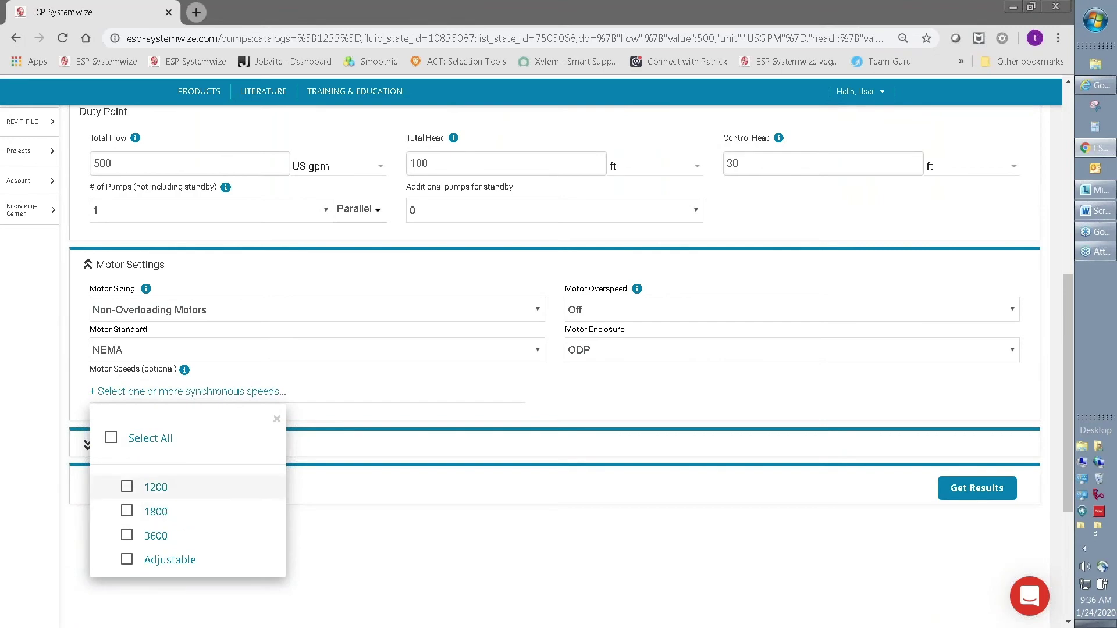
{"action": "left_click", "coordinate": [112, 438]}
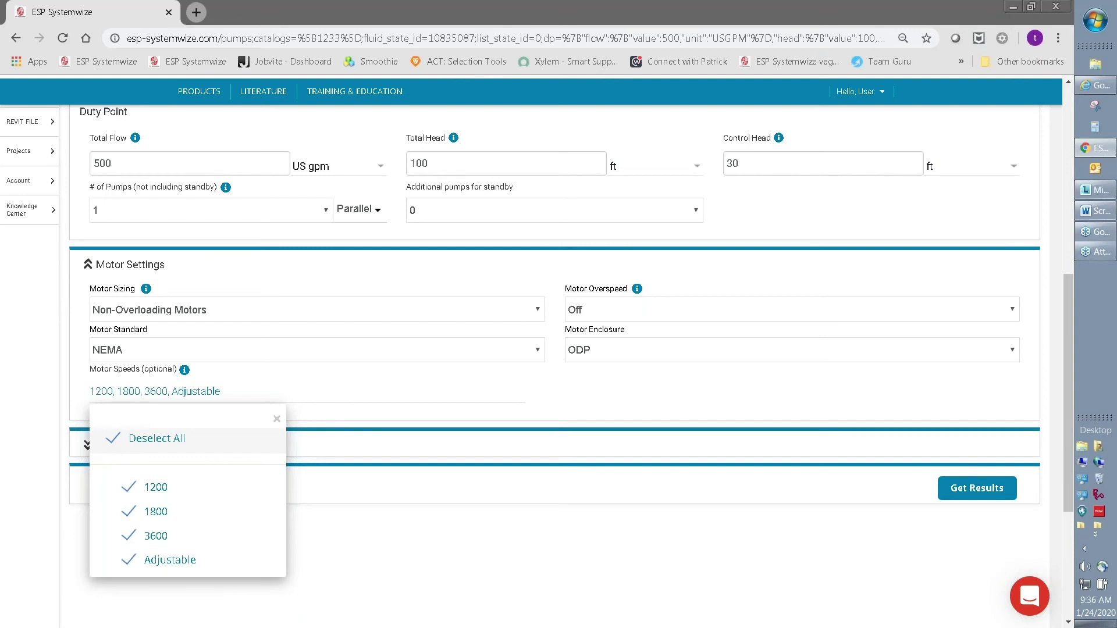
- Close the speeds list and confirm Water as the fluid, leaving Fluid collapsed at 68 °F
{"action": "left_click", "coordinate": [421, 454]}
{"action": "scroll", "coordinate": [349, 436], "scroll_direction": "down", "scroll_amount": 1}
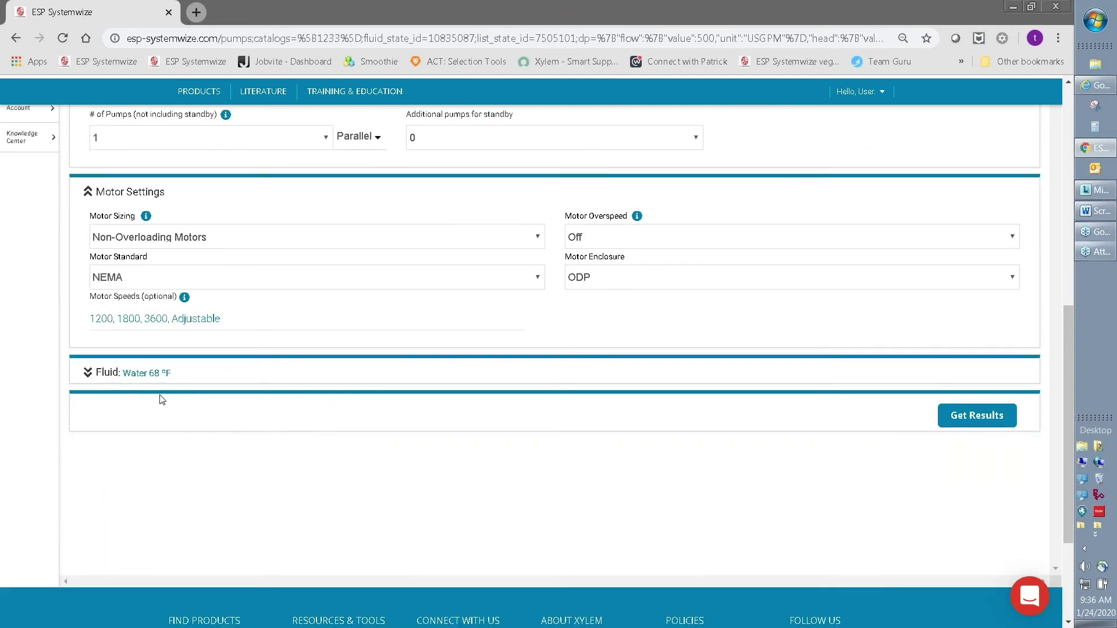
{"action": "left_click", "coordinate": [87, 373]}
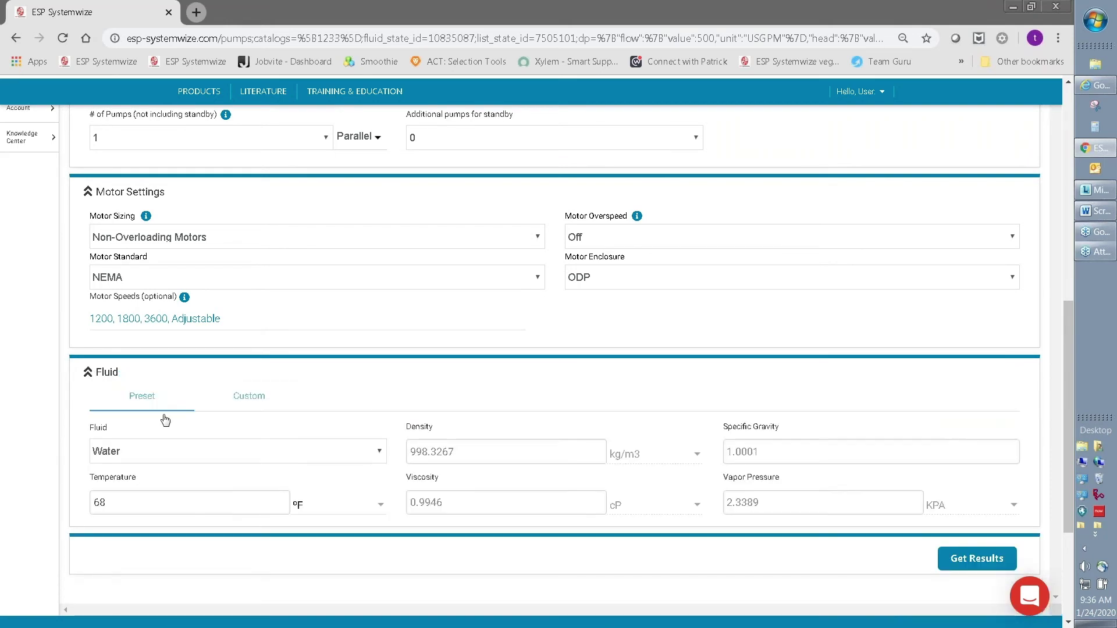
{"action": "left_click", "coordinate": [376, 455]}
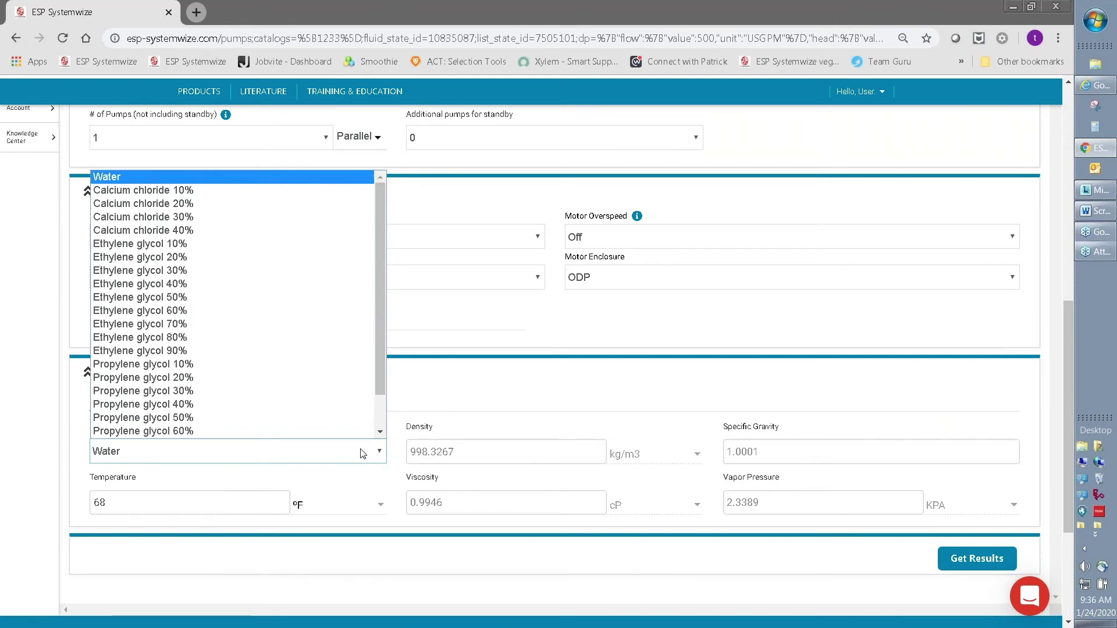
{"action": "left_click_drag", "start_coordinate": [382, 336], "coordinate": [375, 398]}
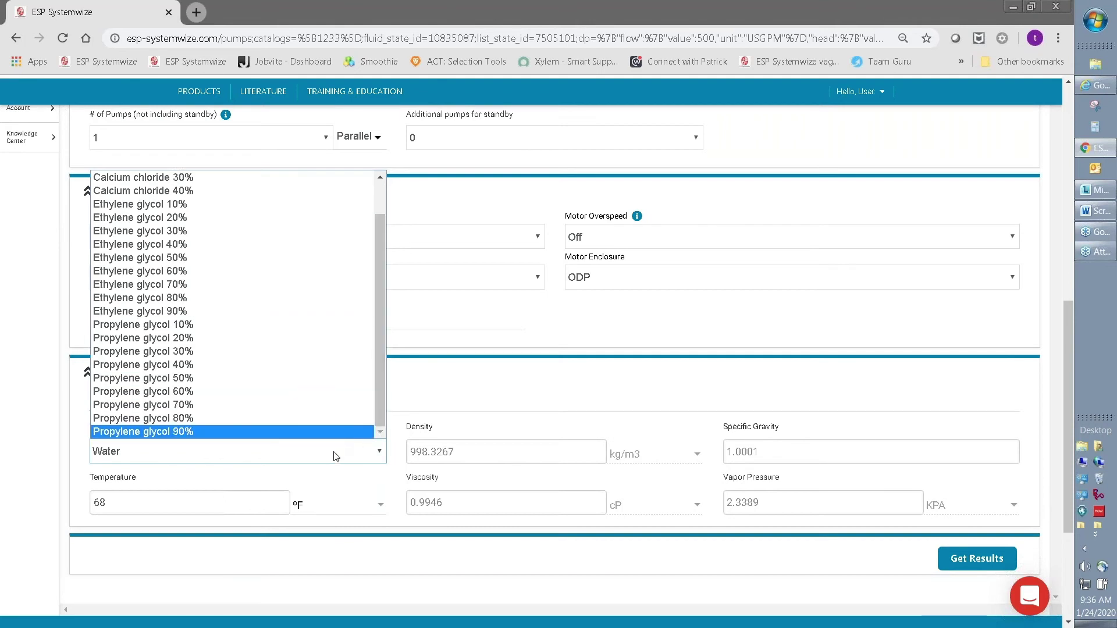
{"action": "left_click", "coordinate": [462, 391]}
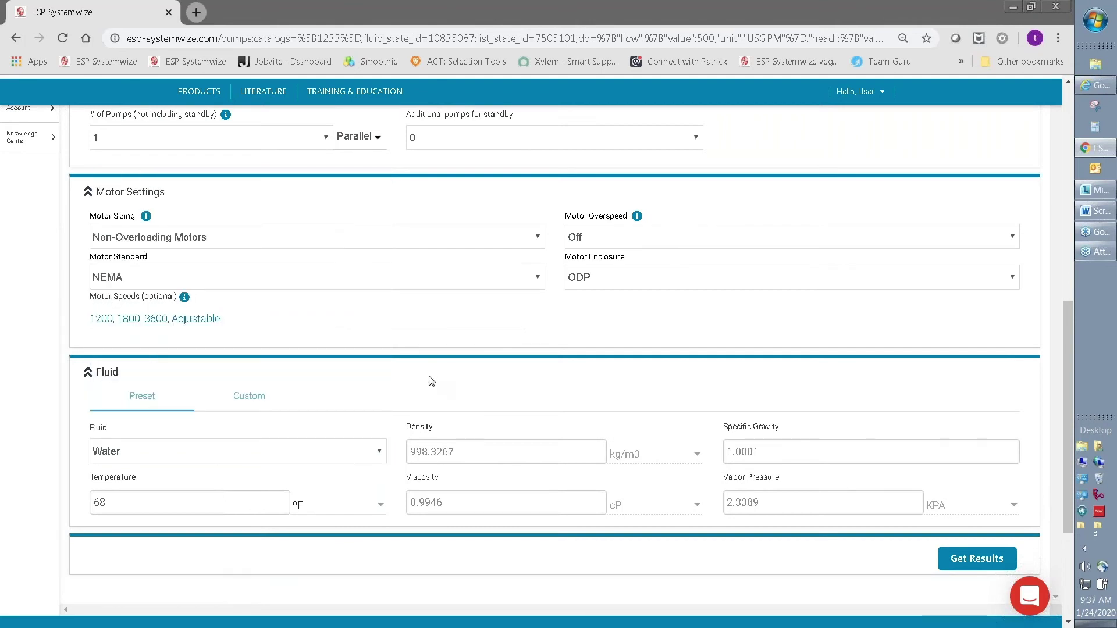
{"action": "left_click", "coordinate": [89, 373]}
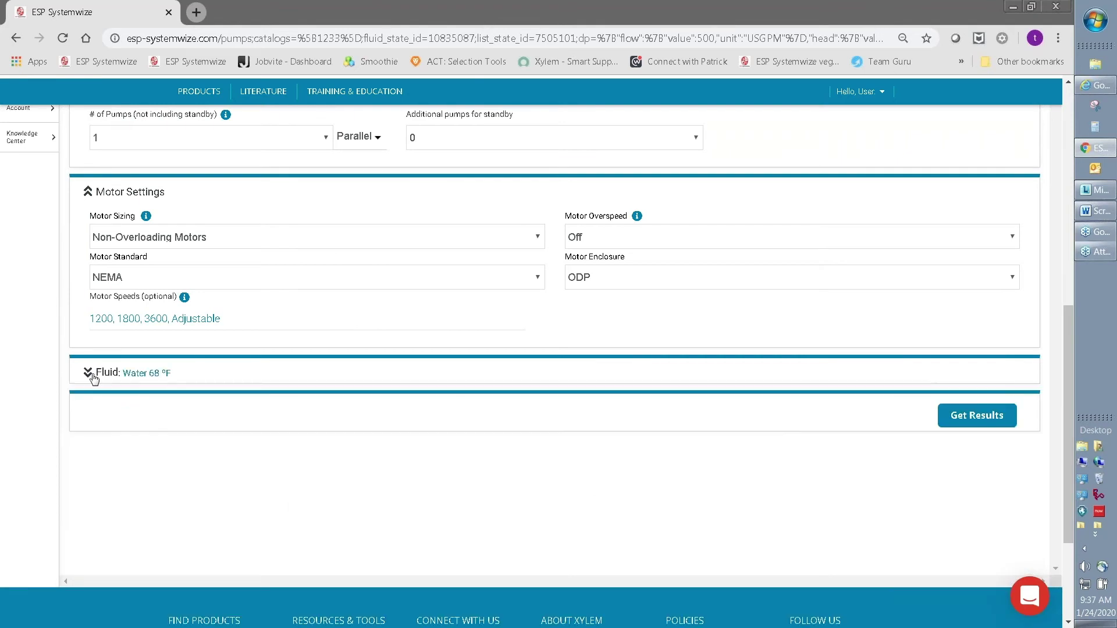
- Get results for the 500 gpm duty point and review the e-1510 table, led by 3EB at 77% PLEVv
{"action": "left_click", "coordinate": [982, 423]}
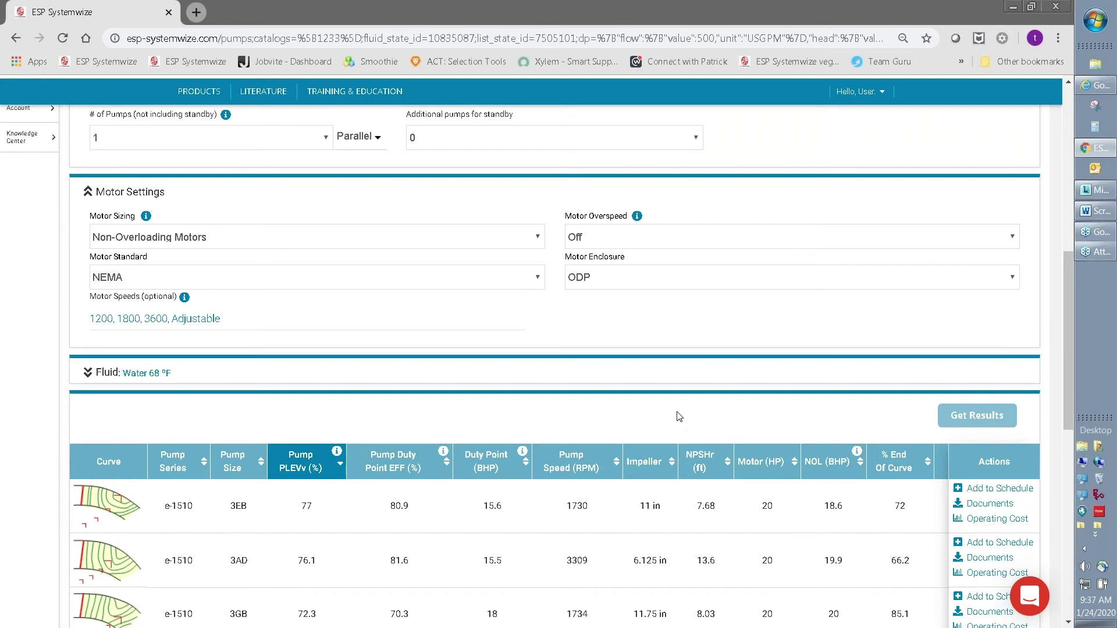
{"action": "scroll", "coordinate": [679, 416], "scroll_direction": "down", "scroll_amount": 2}
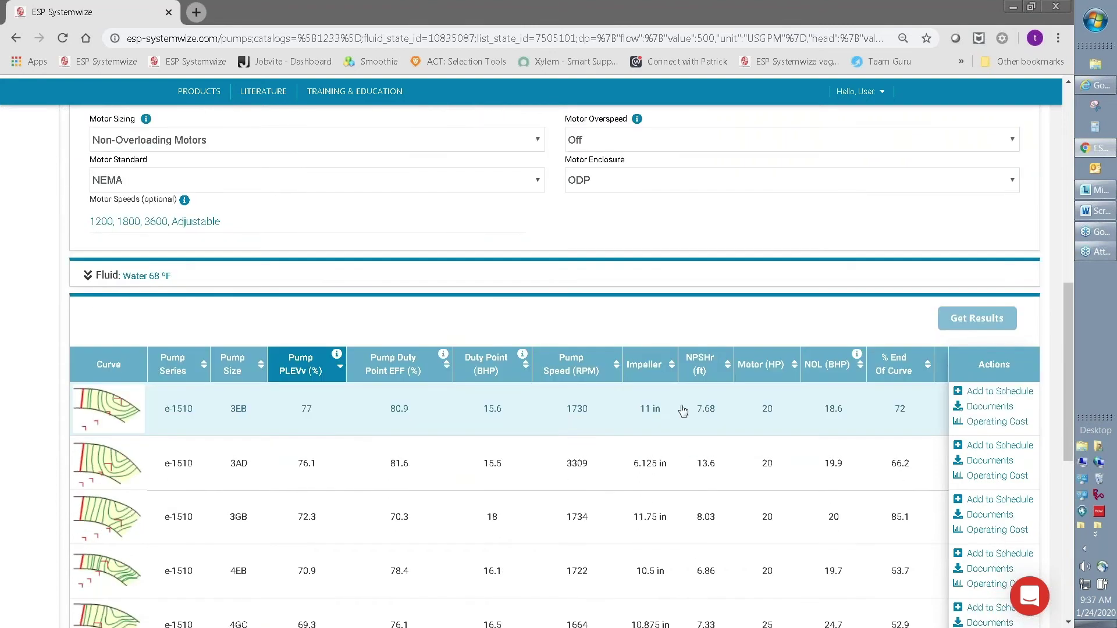
{"action": "scroll", "coordinate": [682, 412], "scroll_direction": "down", "scroll_amount": 2}
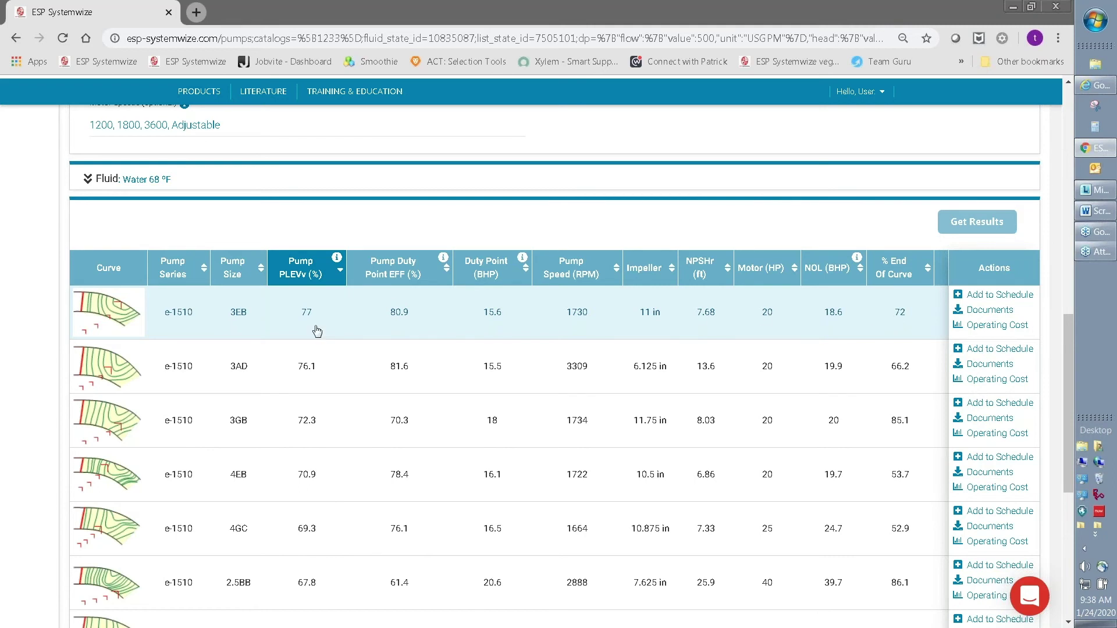
{"action": "mouse_move", "coordinate": [134, 316]}
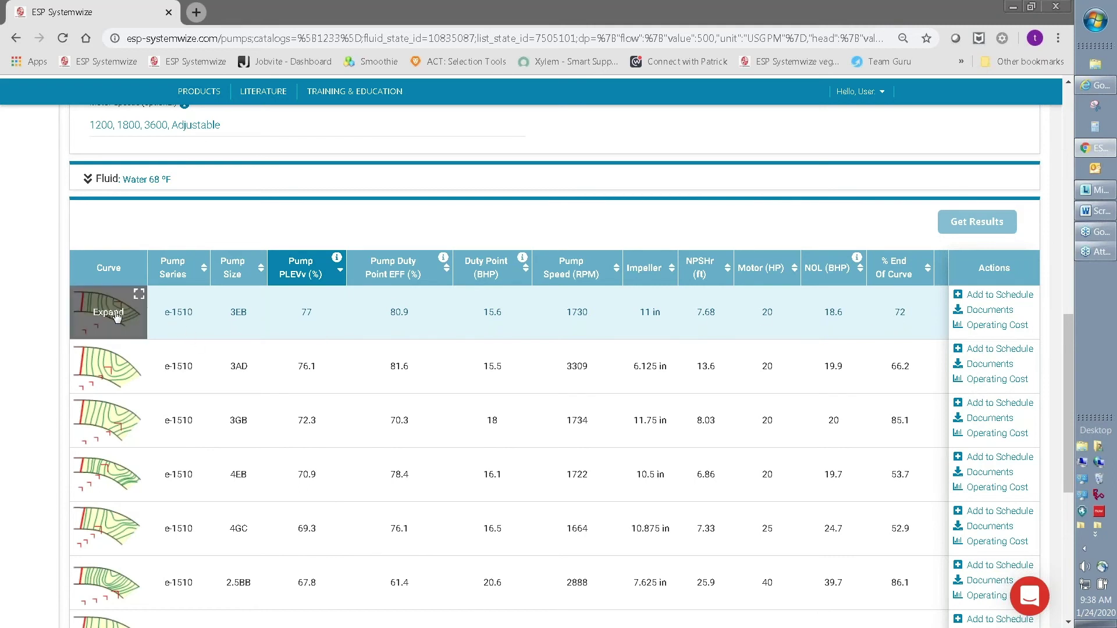
{"action": "left_click", "coordinate": [117, 316]}
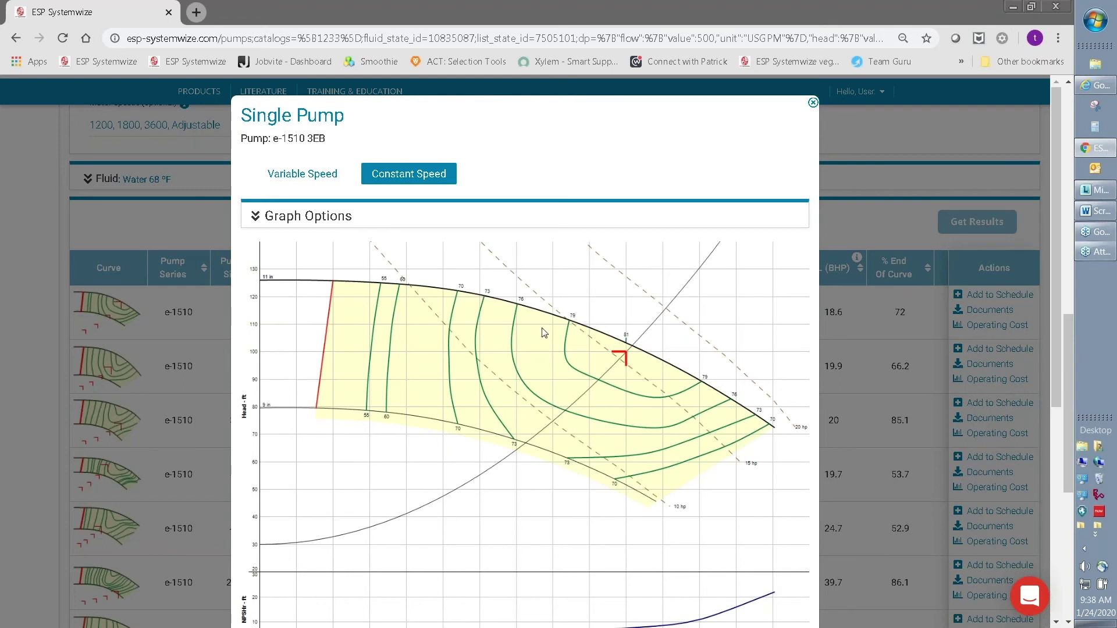
{"action": "left_click", "coordinate": [287, 177]}
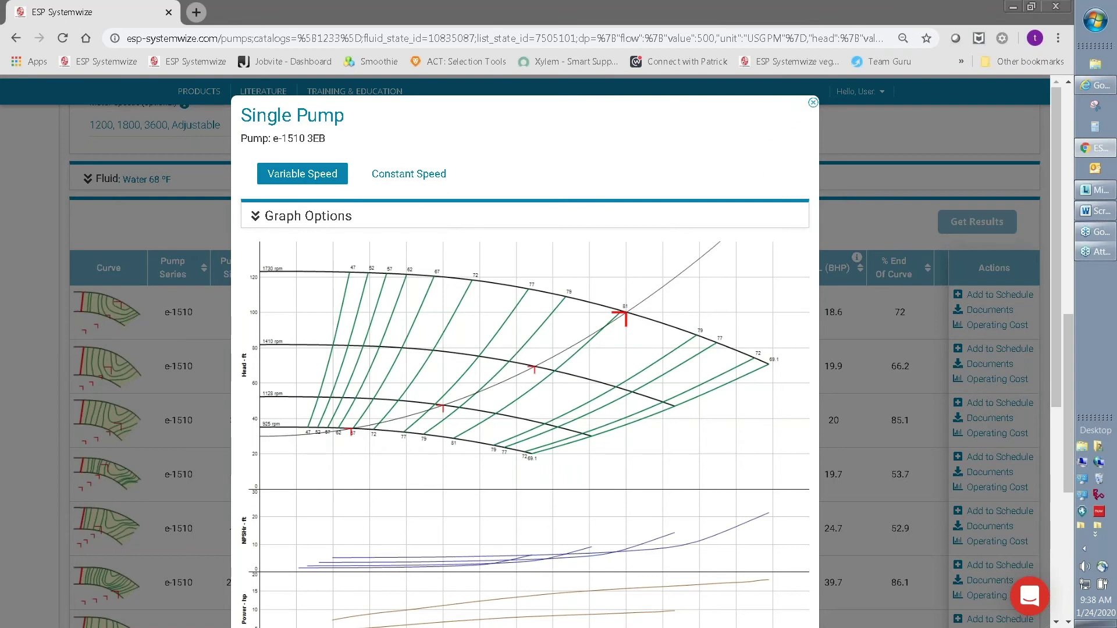
{"action": "left_click", "coordinate": [812, 103]}
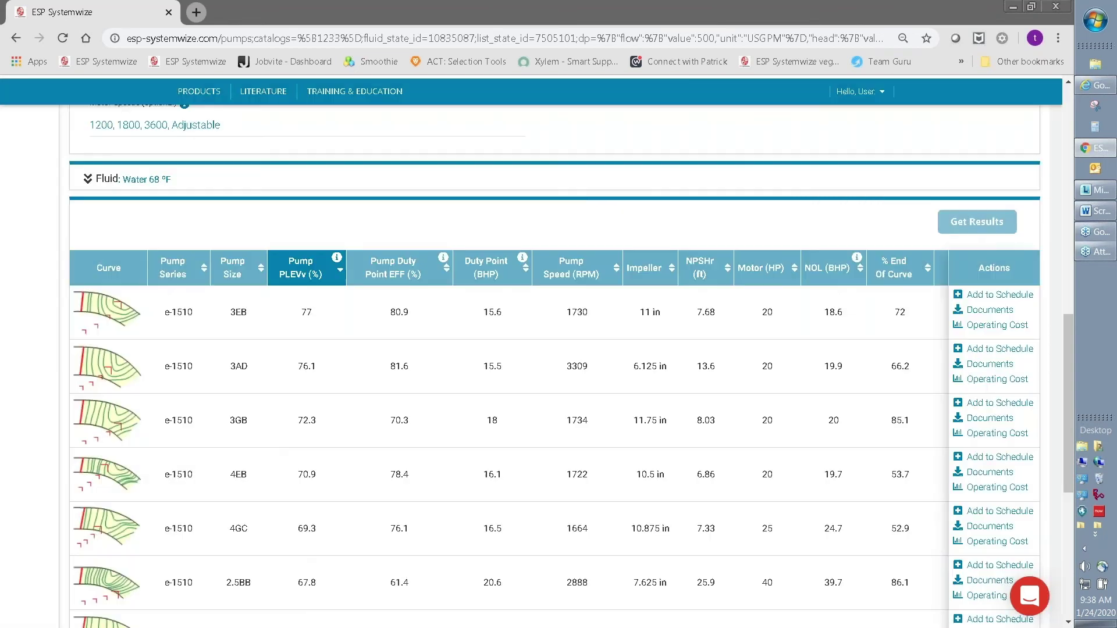
- Schedule the 3EB pump under Chicago - Convention Center with the tag 'pump one'
{"action": "left_click", "coordinate": [985, 297]}
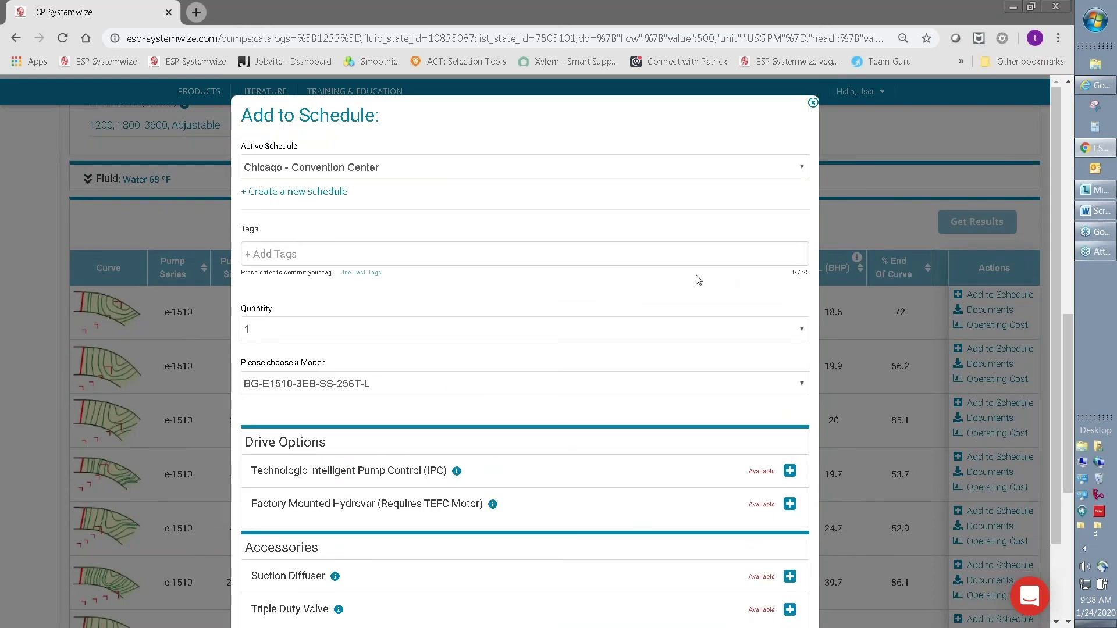
{"action": "left_click", "coordinate": [508, 172]}
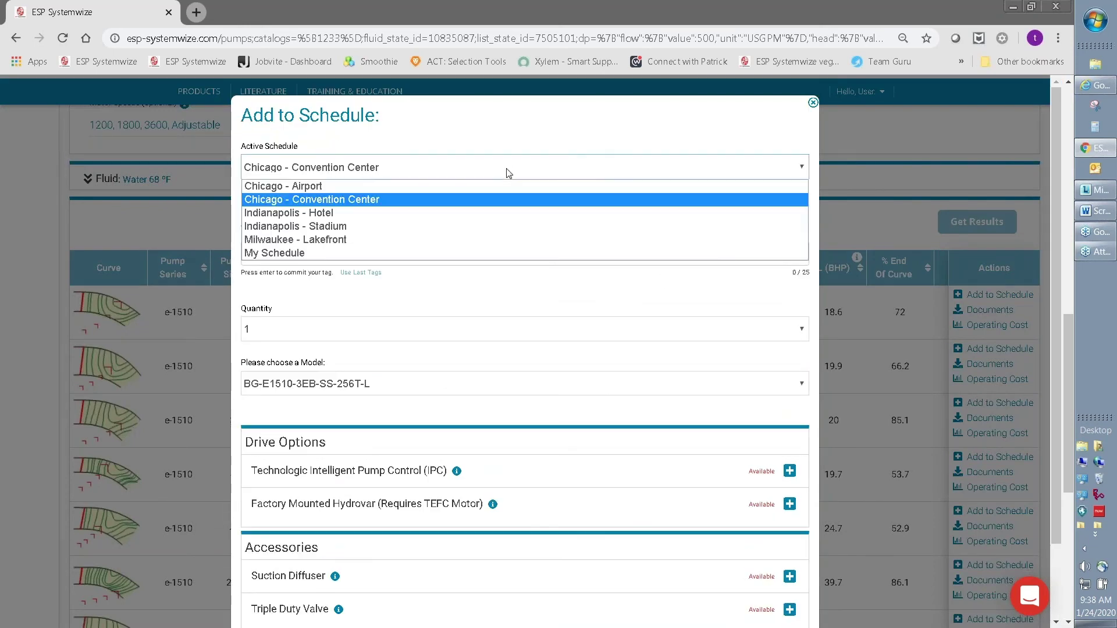
{"action": "left_click", "coordinate": [504, 122]}
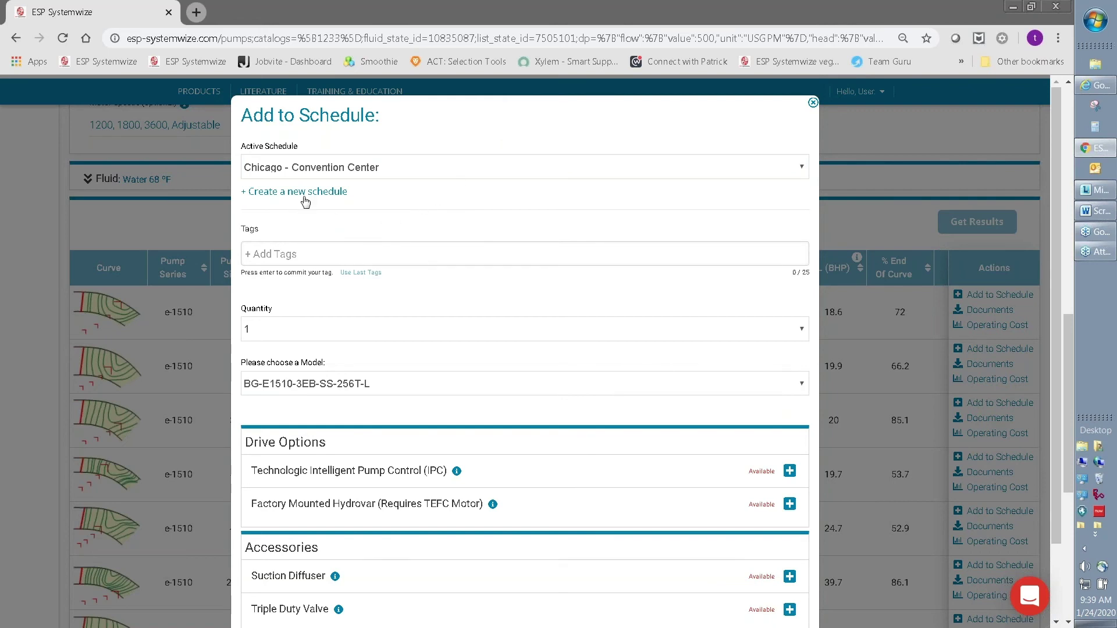
{"action": "left_click", "coordinate": [331, 257]}
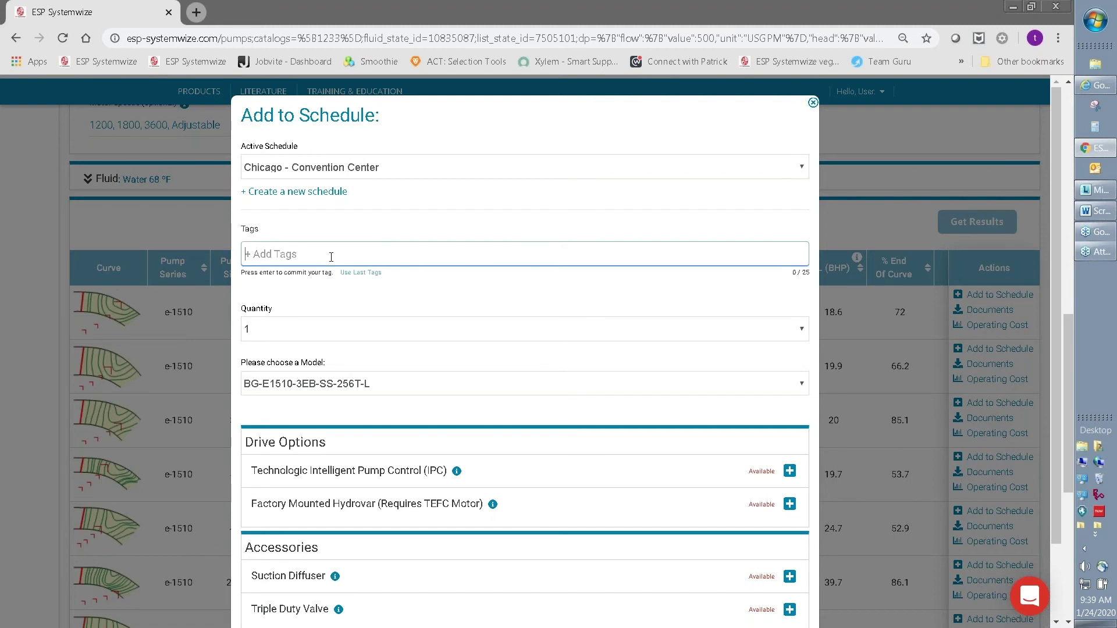
{"action": "type", "text": "pump one"}
{"action": "key", "text": "Return"}
{"action": "scroll", "coordinate": [433, 274], "scroll_direction": "down", "scroll_amount": 2}
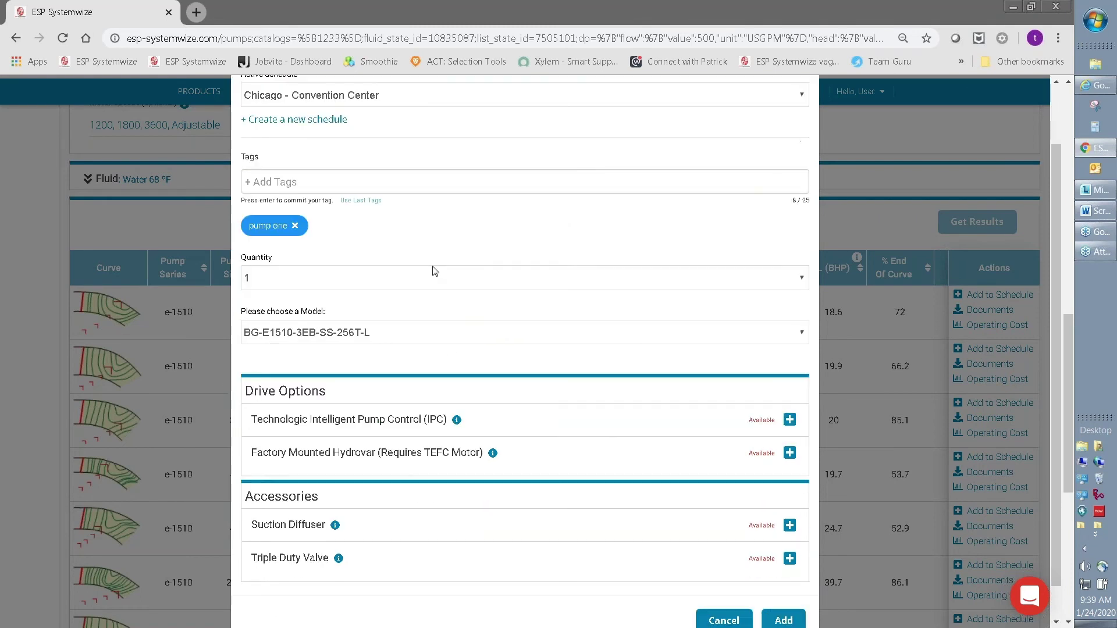
{"action": "scroll", "coordinate": [434, 271], "scroll_direction": "down", "scroll_amount": 1}
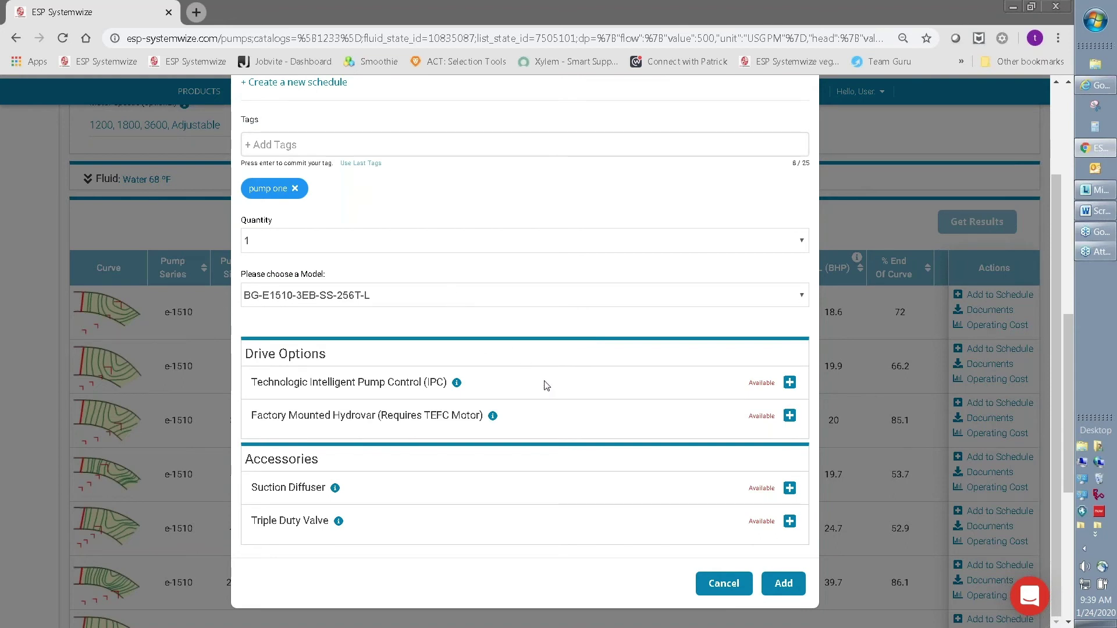
- Attach the 20 HP Technologic IPC drive P2003751 at 208 V, 3-phase input to the pump
{"action": "left_click", "coordinate": [789, 384]}
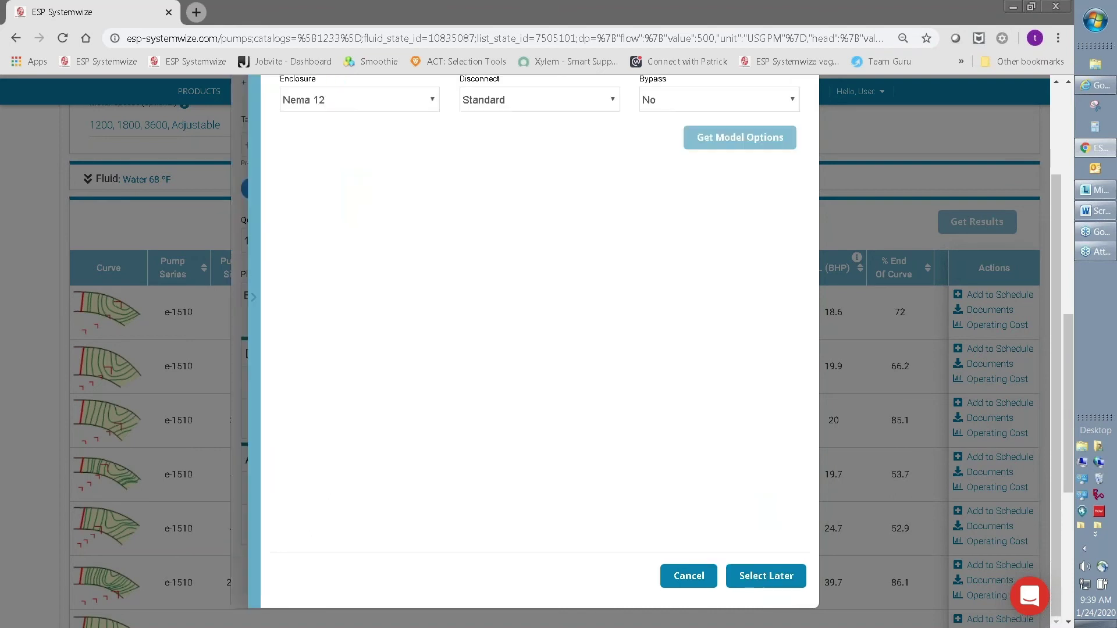
{"action": "scroll", "coordinate": [619, 332], "scroll_direction": "up", "scroll_amount": 2}
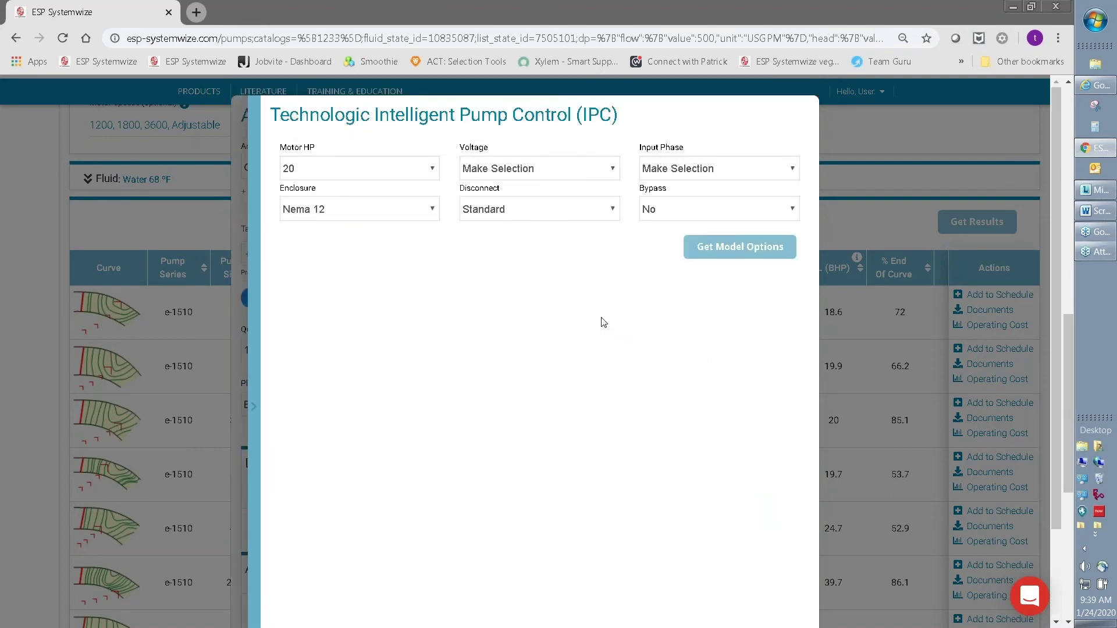
{"action": "left_click", "coordinate": [609, 175]}
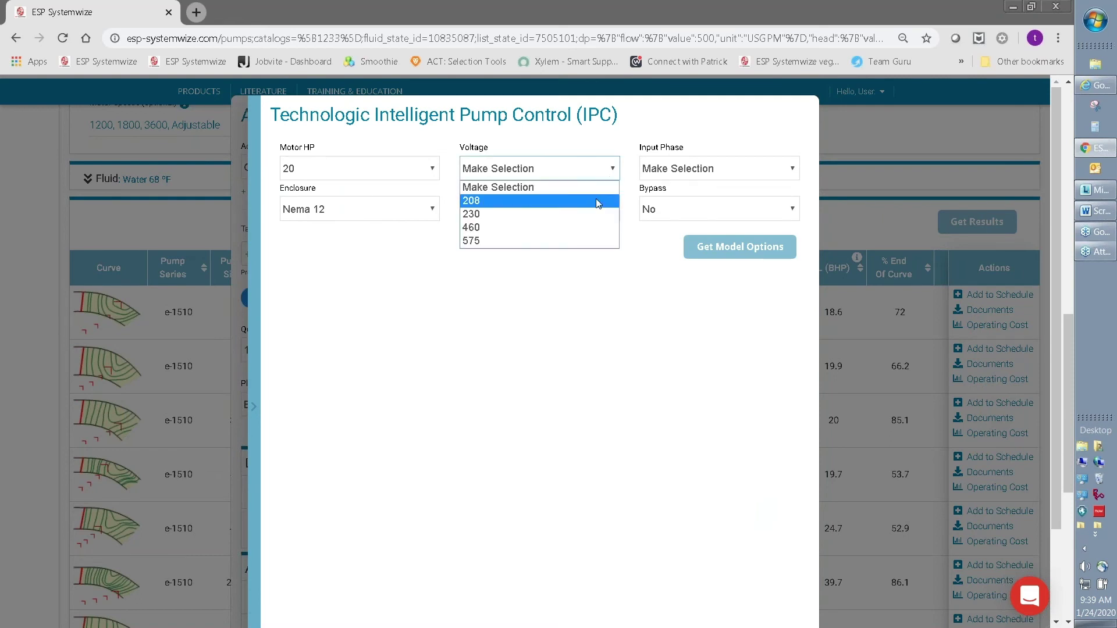
{"action": "left_click", "coordinate": [596, 201]}
{"action": "left_click", "coordinate": [774, 167]}
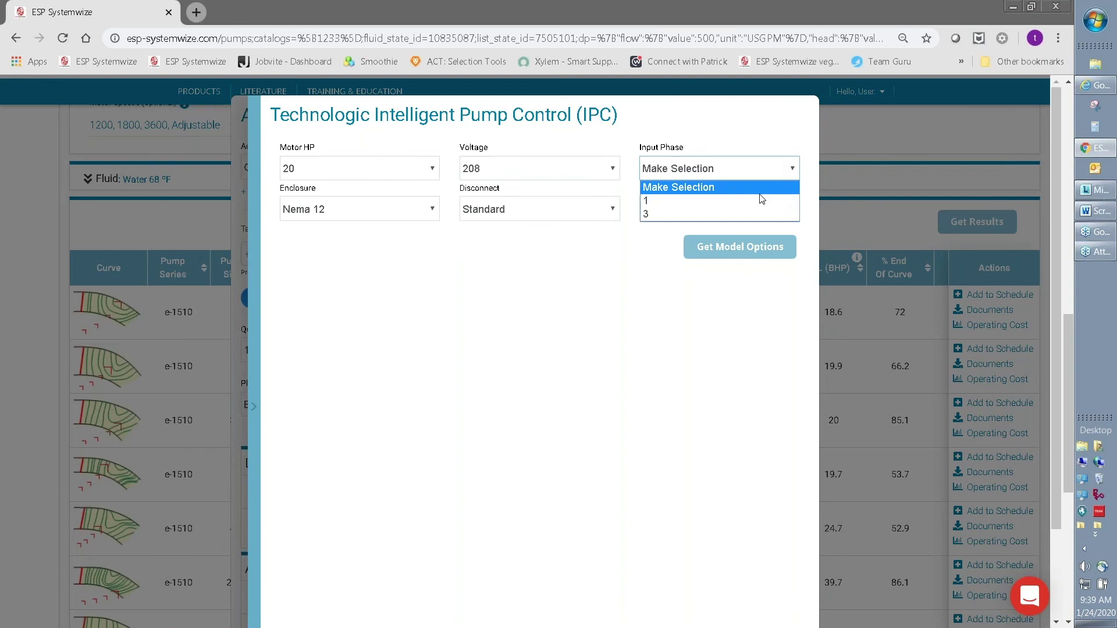
{"action": "left_click", "coordinate": [759, 214]}
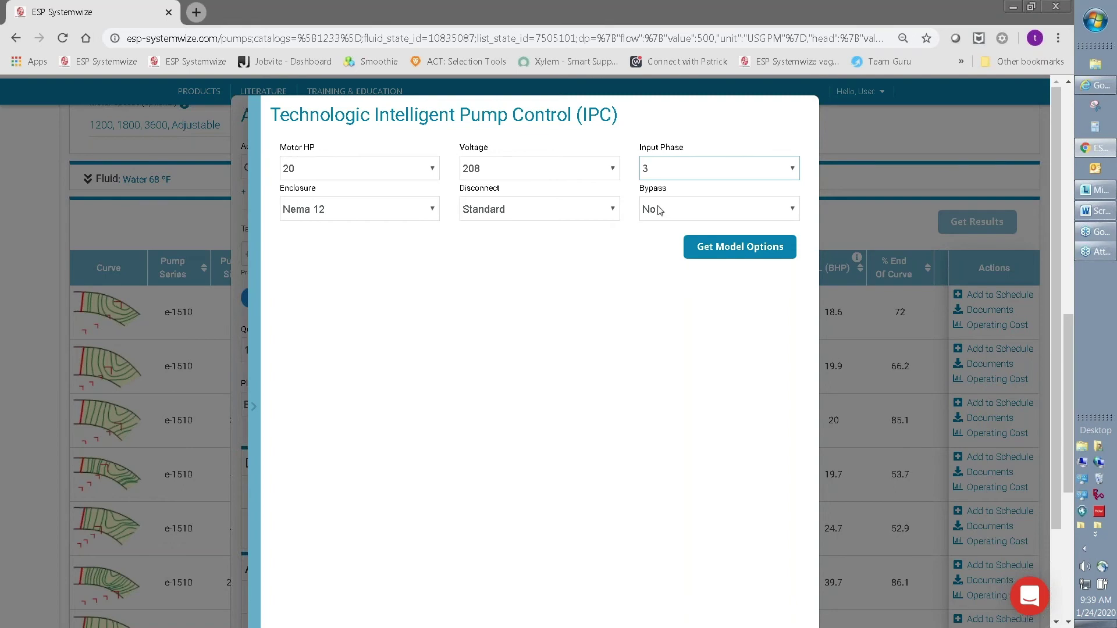
{"action": "left_click", "coordinate": [744, 250]}
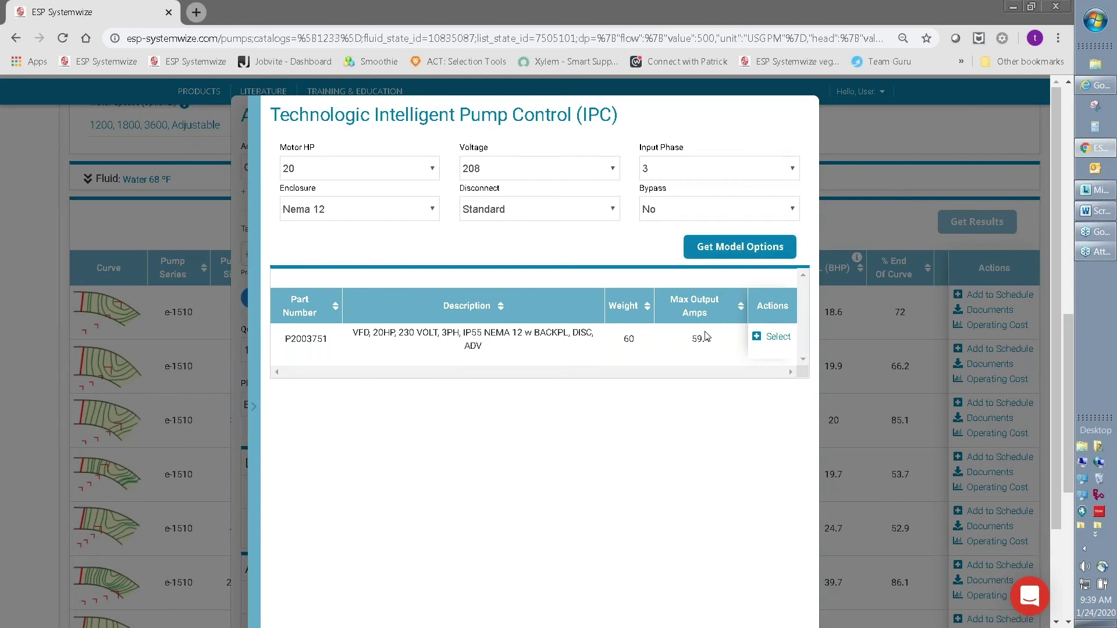
{"action": "left_click", "coordinate": [777, 338]}
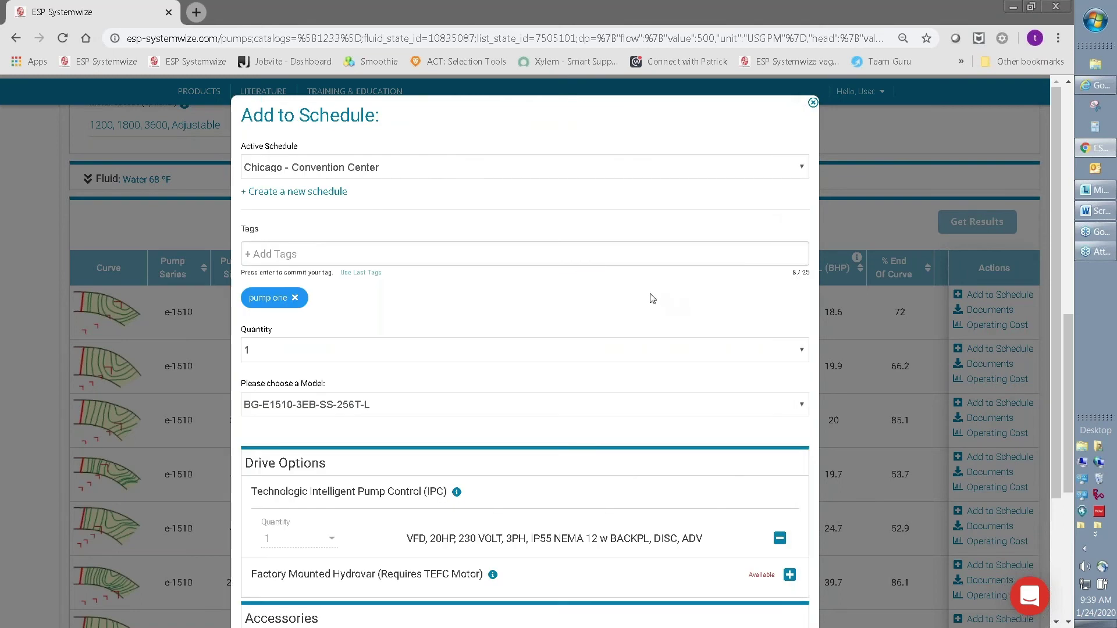
- Add a Suction Diffuser accessory to list models EE-3, FE-3 and GE-3
{"action": "scroll", "coordinate": [645, 295], "scroll_direction": "down", "scroll_amount": 2}
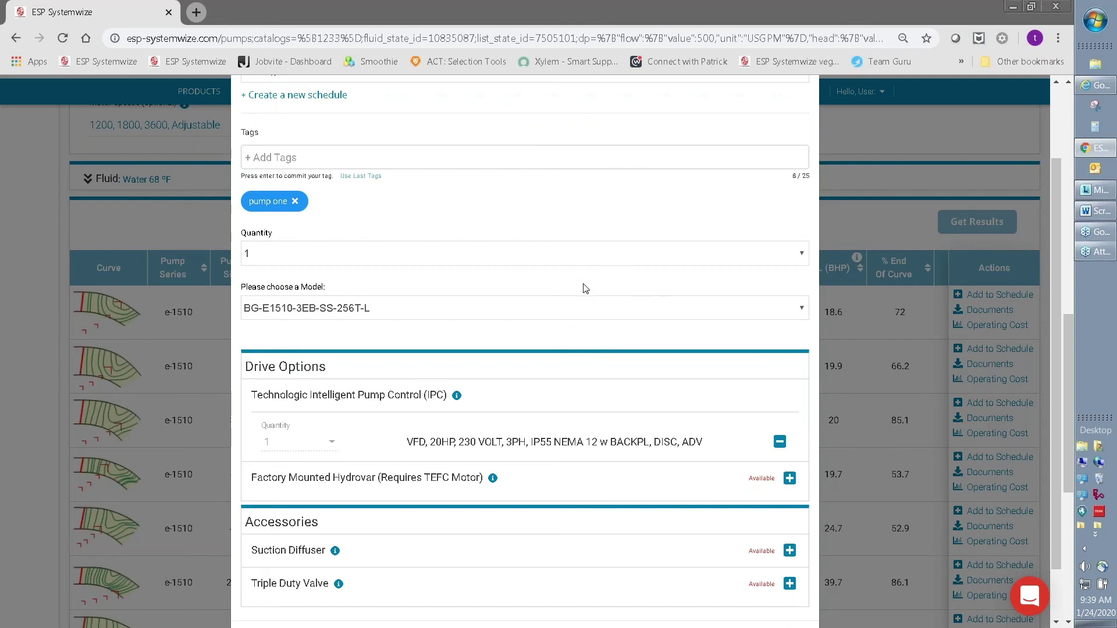
{"action": "scroll", "coordinate": [567, 336], "scroll_direction": "down", "scroll_amount": 1}
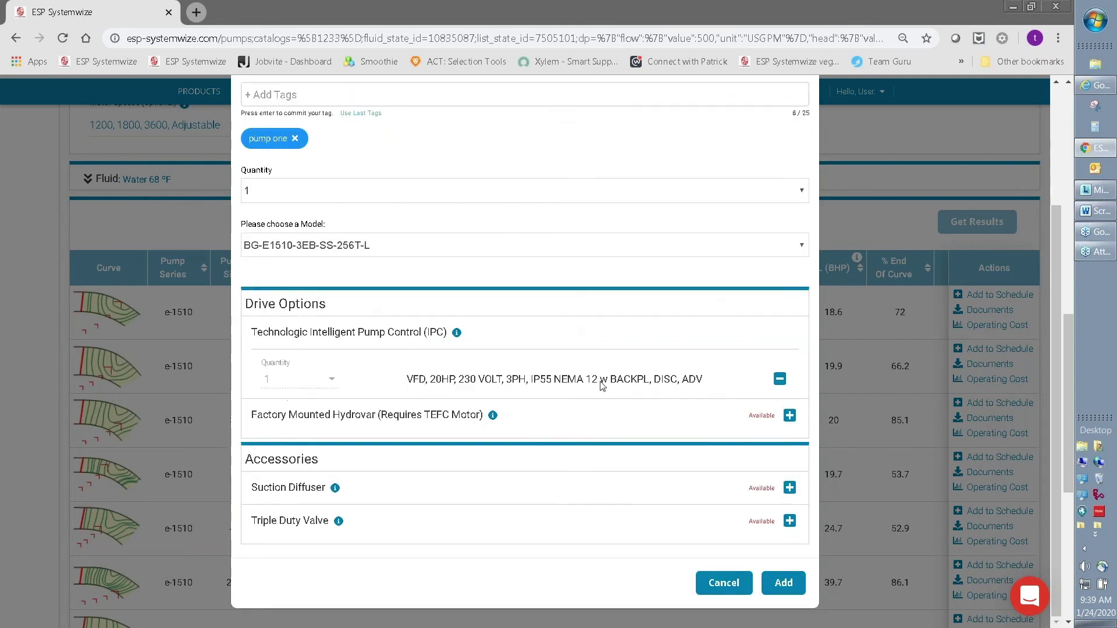
{"action": "left_click", "coordinate": [789, 488]}
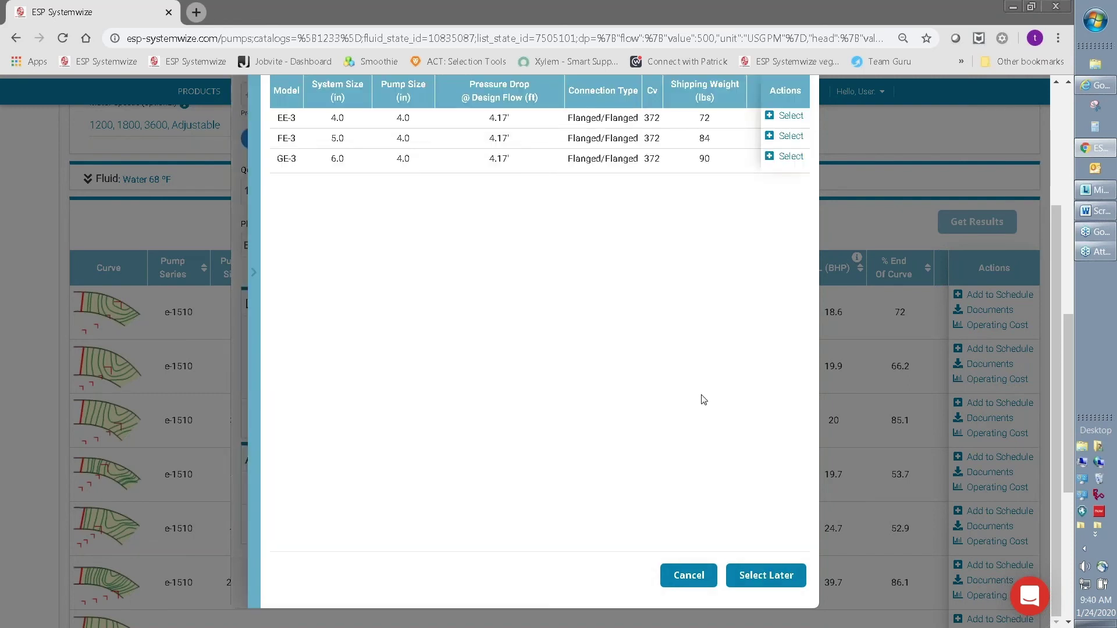
- Select the EE-3 suction diffuser with Carbon Steel internals
{"action": "scroll", "coordinate": [667, 274], "scroll_direction": "up", "scroll_amount": 2}
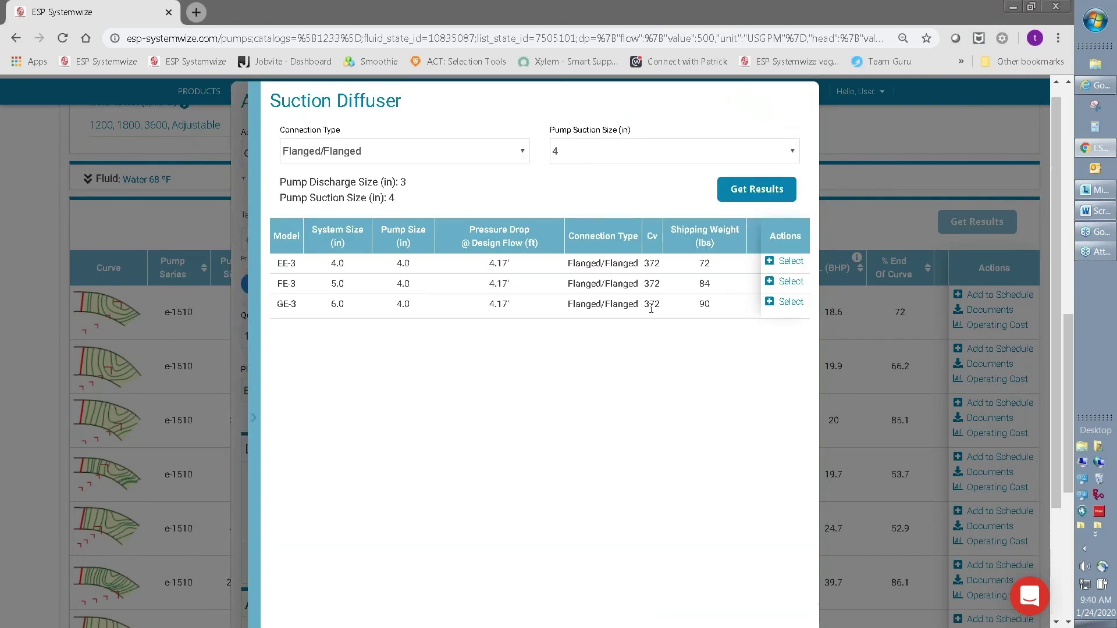
{"action": "left_click", "coordinate": [786, 262]}
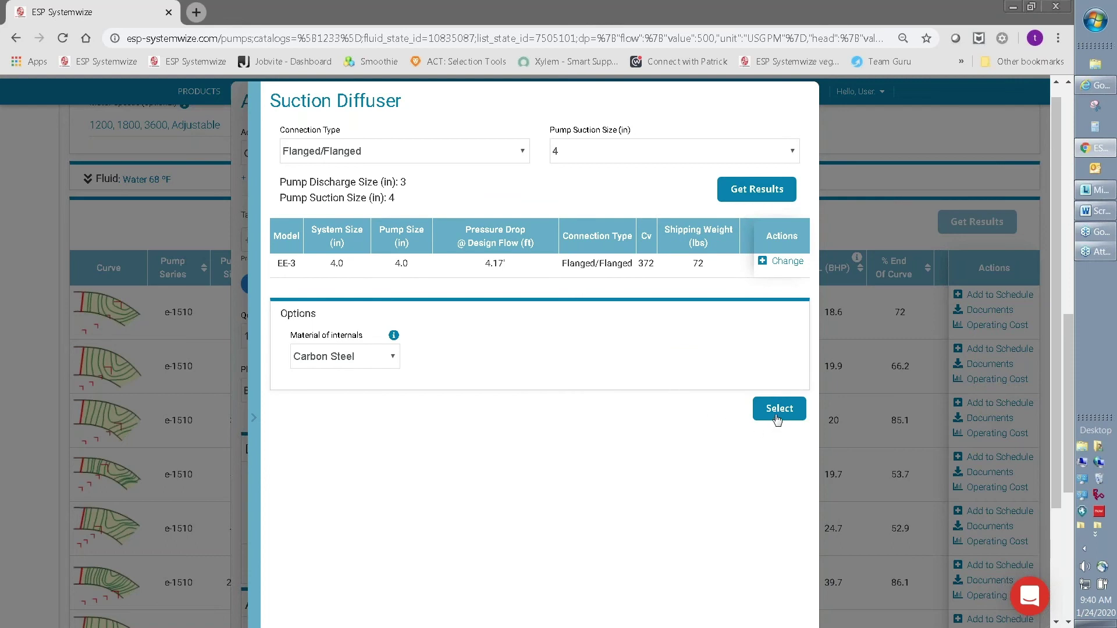
{"action": "left_click", "coordinate": [392, 358]}
{"action": "left_click", "coordinate": [392, 359]}
{"action": "left_click", "coordinate": [773, 413]}
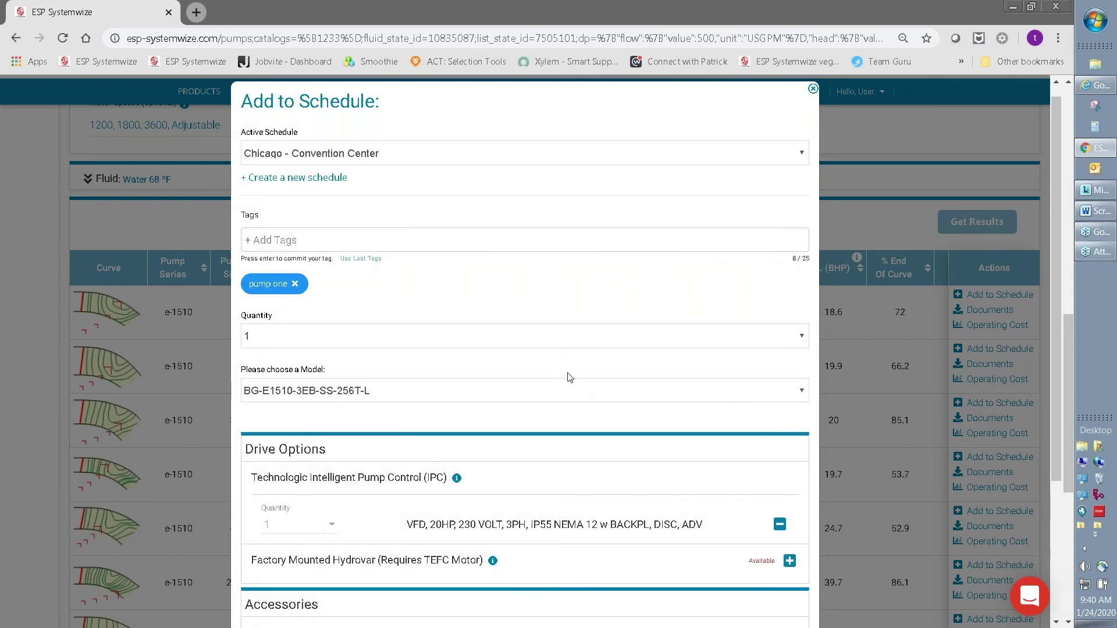
- Add the 3EB pump with IPC drive and EE-3 diffuser to the Chicago - Convention Center schedule
{"action": "scroll", "coordinate": [583, 365], "scroll_direction": "down", "scroll_amount": 3}
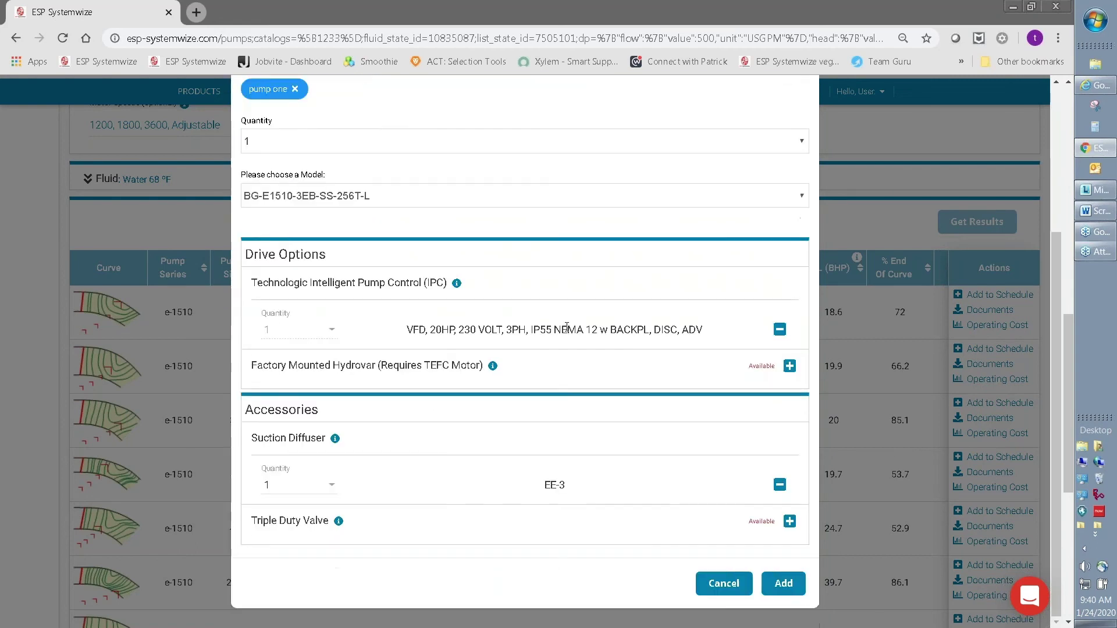
{"action": "left_click", "coordinate": [783, 583]}
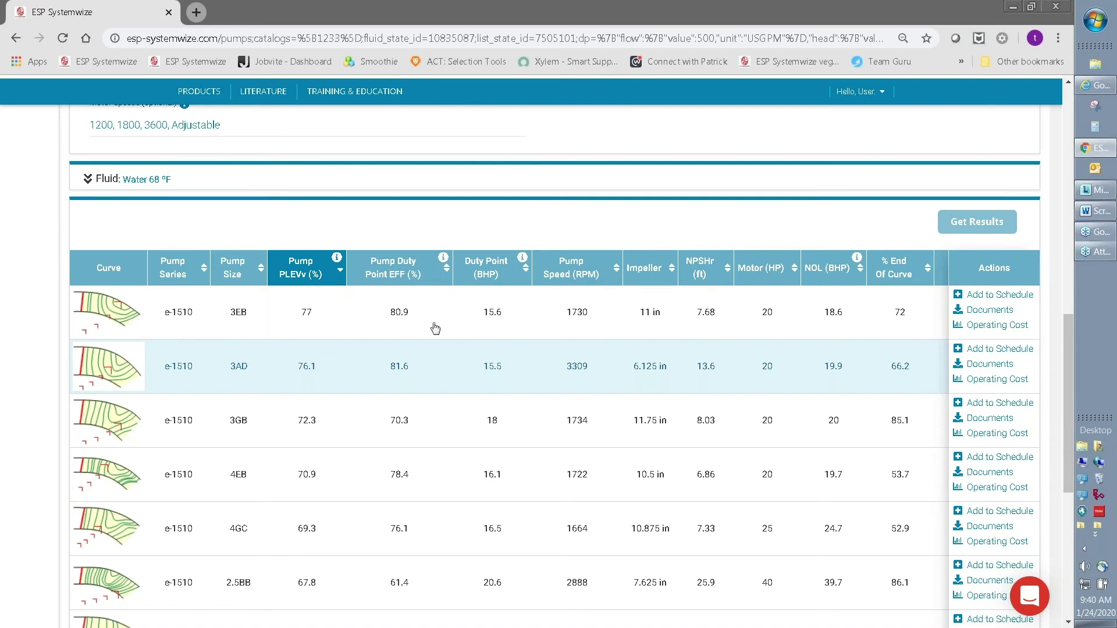
- Open the e-1510 3EB details page and review its variable-speed curves at 1730, 1410, 1128 and 925 rpm
{"action": "left_click", "coordinate": [390, 314]}
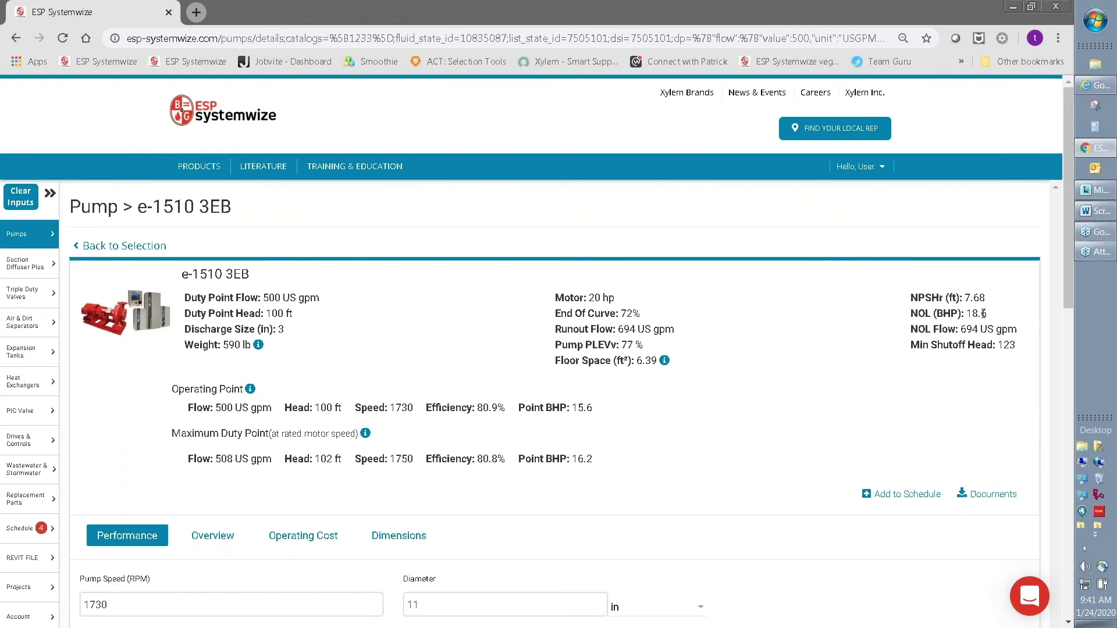
{"action": "scroll", "coordinate": [984, 314], "scroll_direction": "down", "scroll_amount": 2}
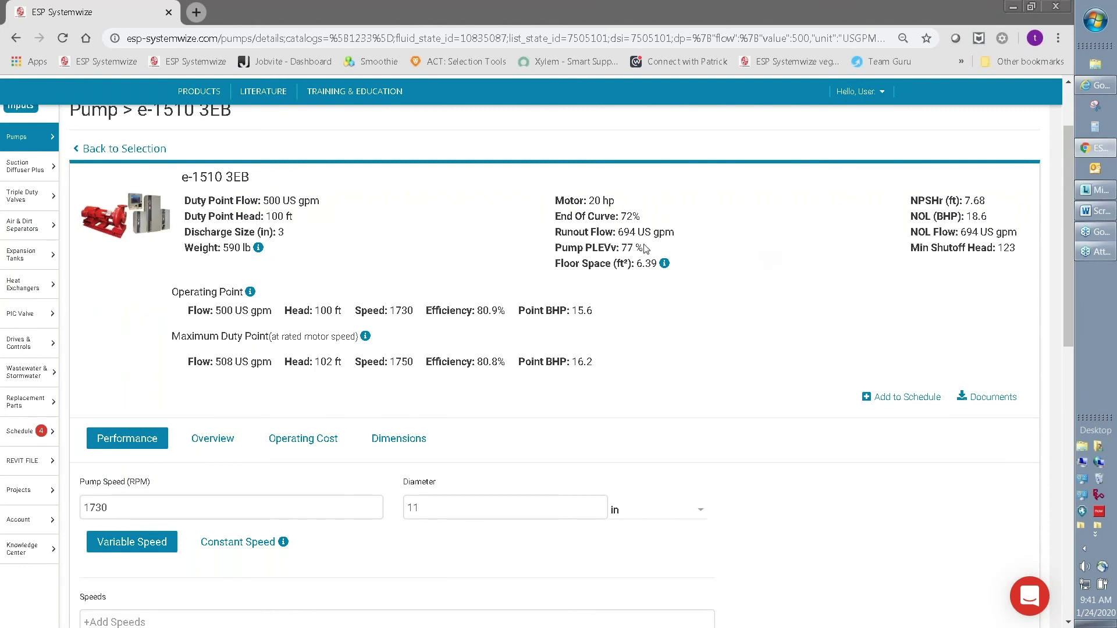
{"action": "scroll", "coordinate": [581, 265], "scroll_direction": "down", "scroll_amount": 3}
{"action": "scroll", "coordinate": [582, 262], "scroll_direction": "down", "scroll_amount": 6}
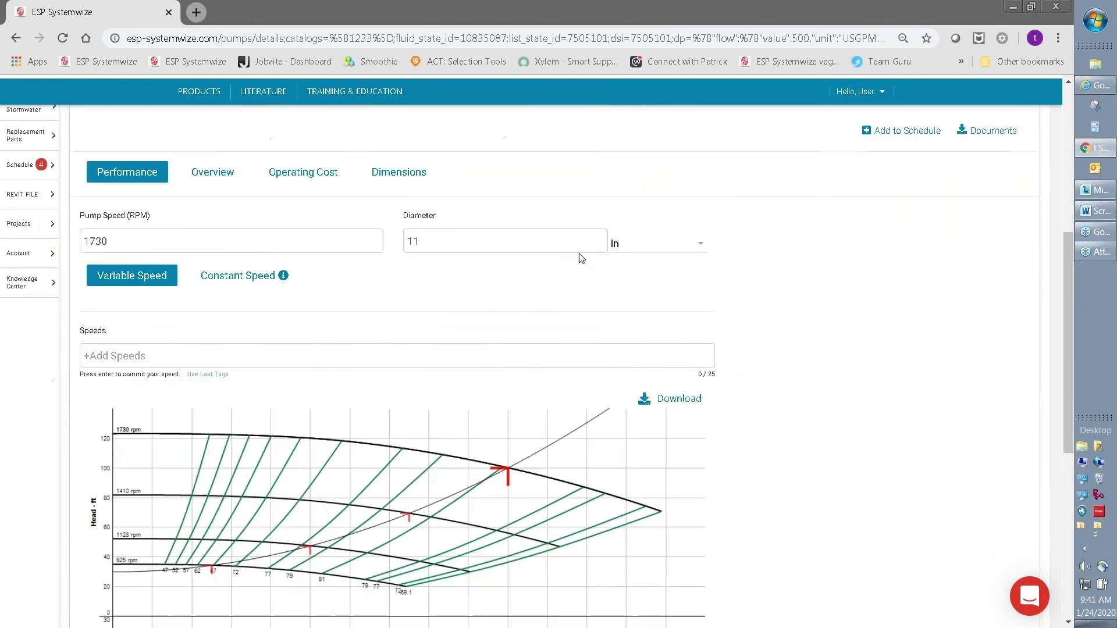
{"action": "scroll", "coordinate": [589, 247], "scroll_direction": "up", "scroll_amount": 2}
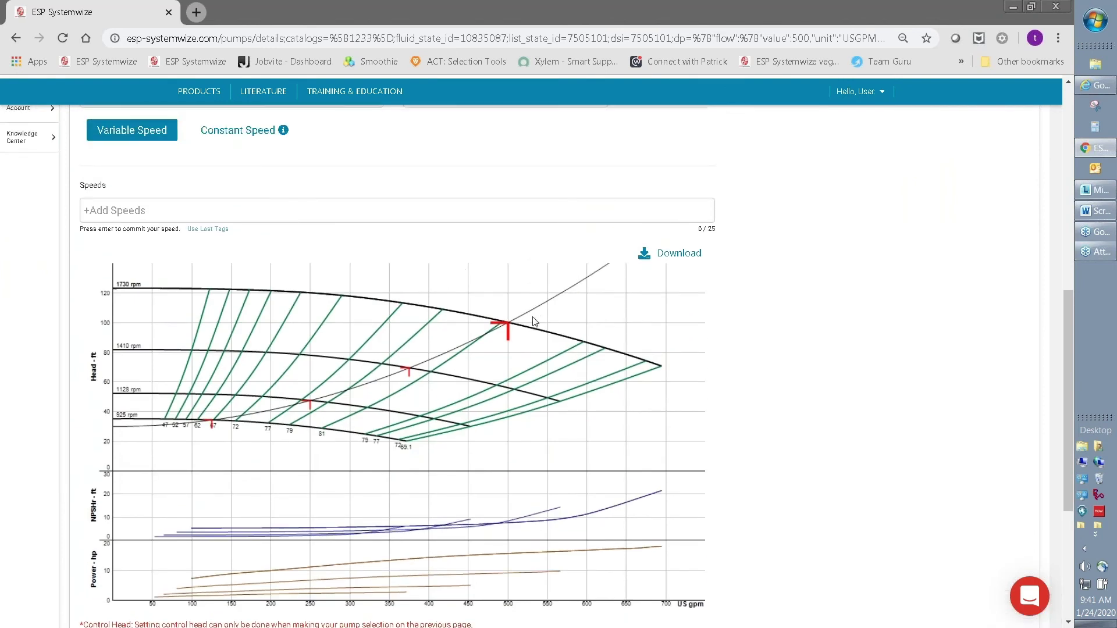
{"action": "scroll", "coordinate": [536, 320], "scroll_direction": "up", "scroll_amount": 2}
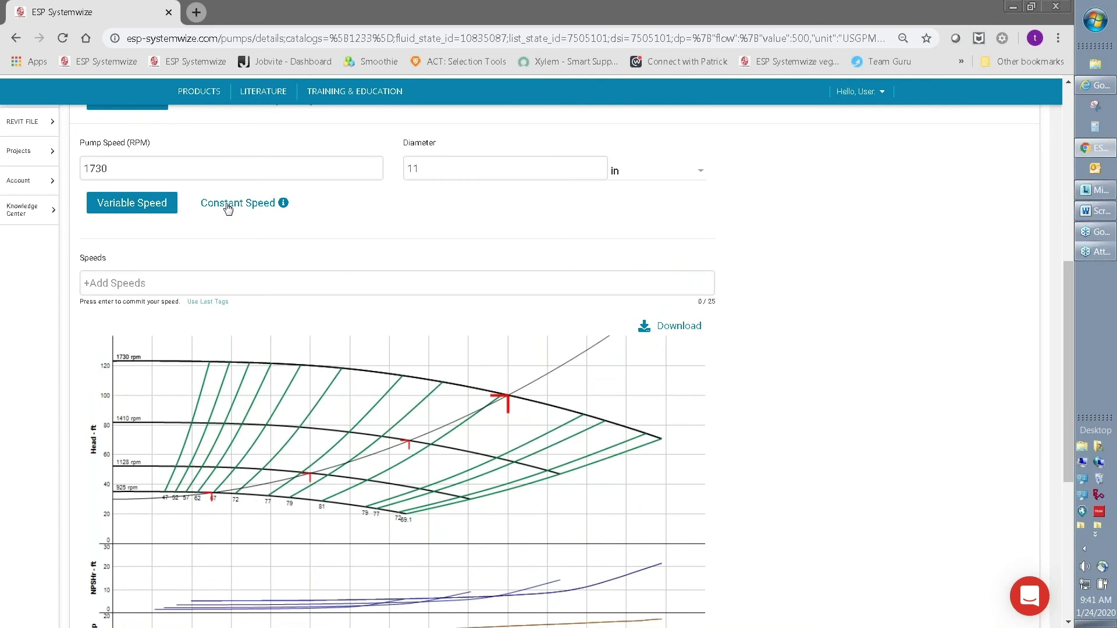
- Switch the chart to Constant Speed and review the 9–11 in envelope curve at 1730 rpm
{"action": "left_click", "coordinate": [227, 205]}
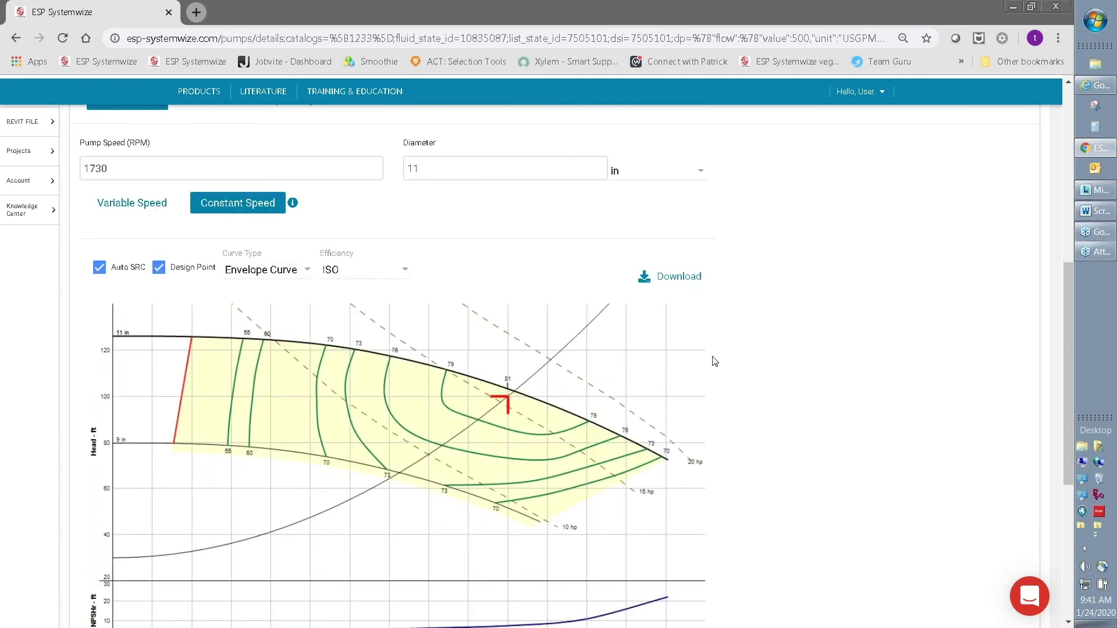
{"action": "scroll", "coordinate": [715, 362], "scroll_direction": "down", "scroll_amount": 2}
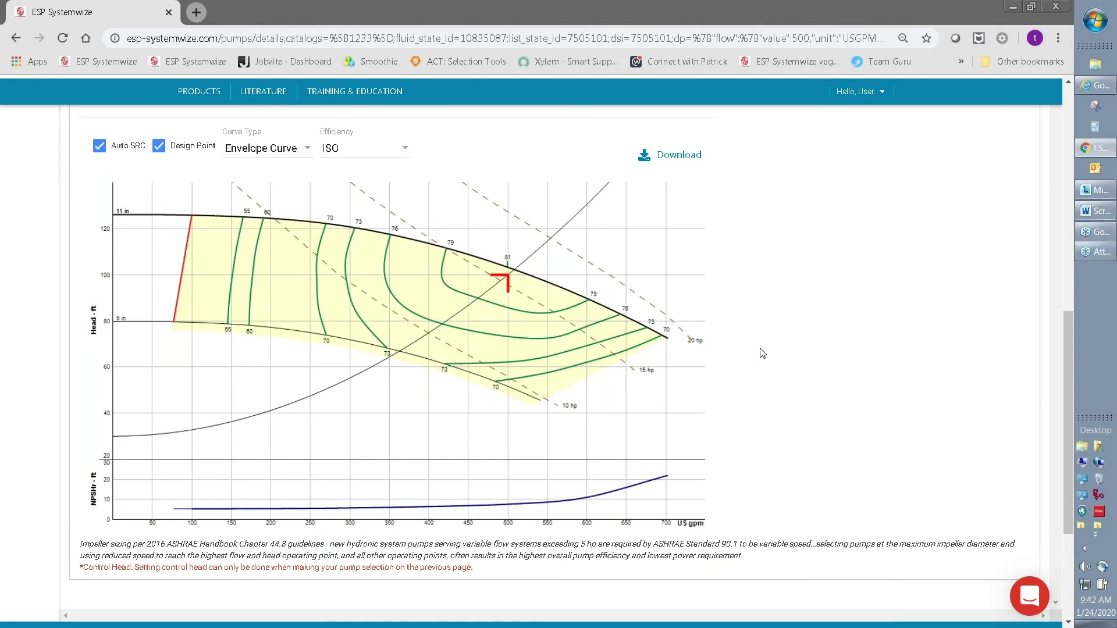
{"action": "scroll", "coordinate": [733, 320], "scroll_direction": "up", "scroll_amount": 1}
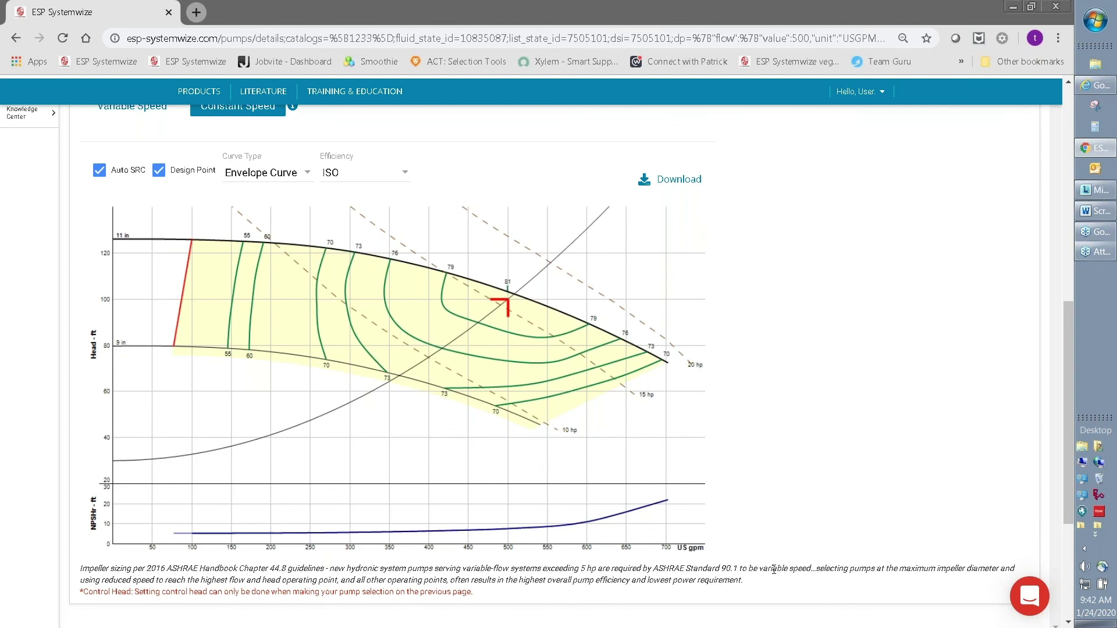
{"action": "scroll", "coordinate": [774, 570], "scroll_direction": "up", "scroll_amount": 9}
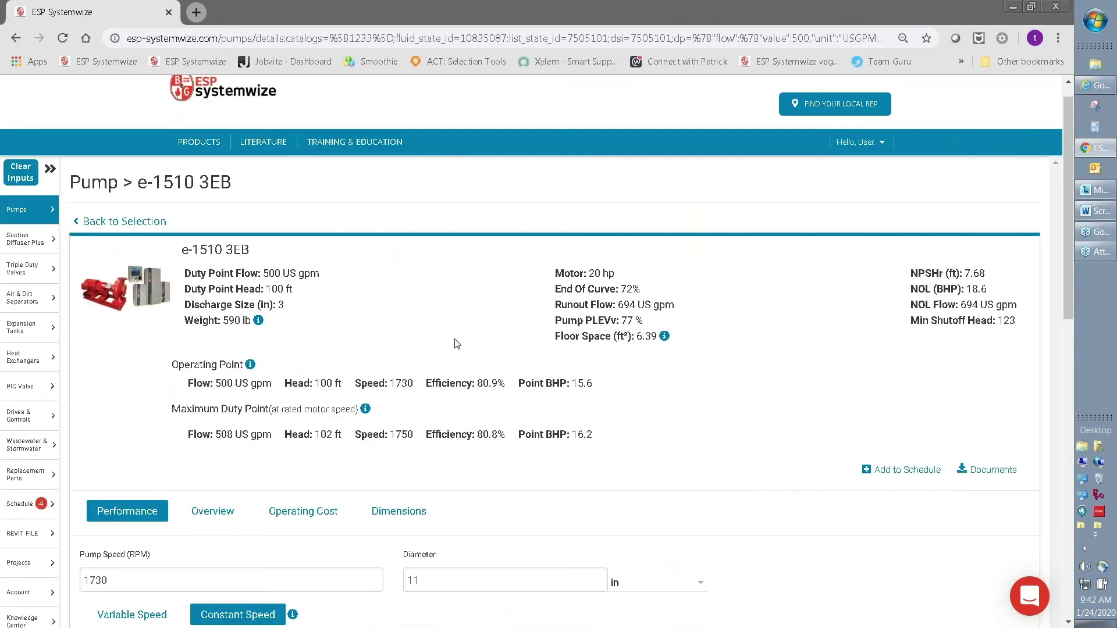
{"action": "scroll", "coordinate": [238, 430], "scroll_direction": "down", "scroll_amount": 1}
{"action": "scroll", "coordinate": [233, 404], "scroll_direction": "down", "scroll_amount": 1}
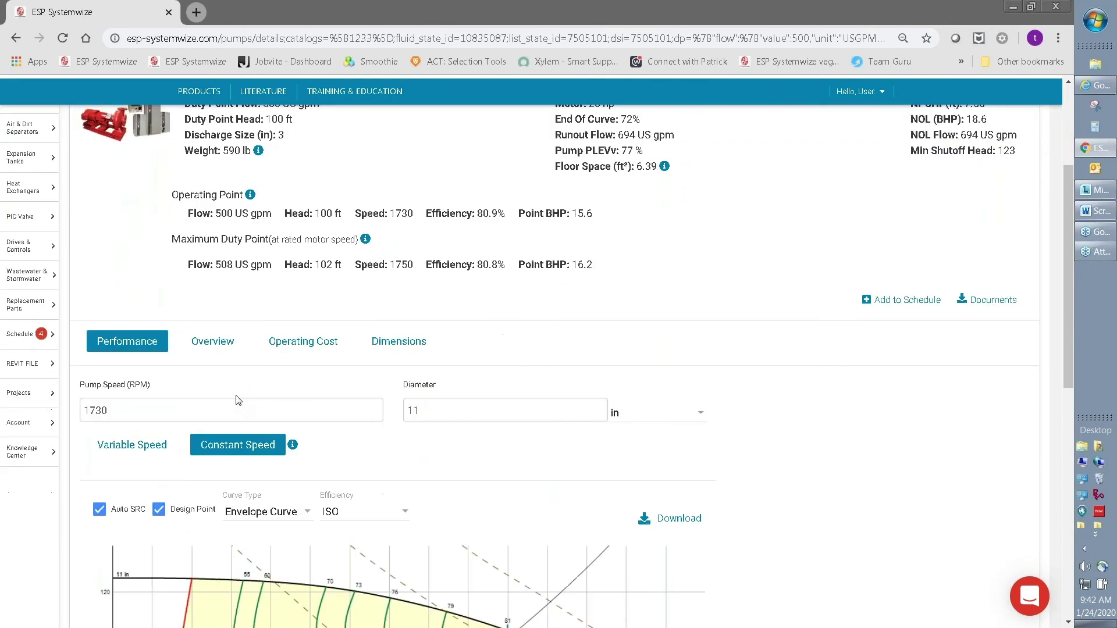
{"action": "scroll", "coordinate": [425, 453], "scroll_direction": "down", "scroll_amount": 2}
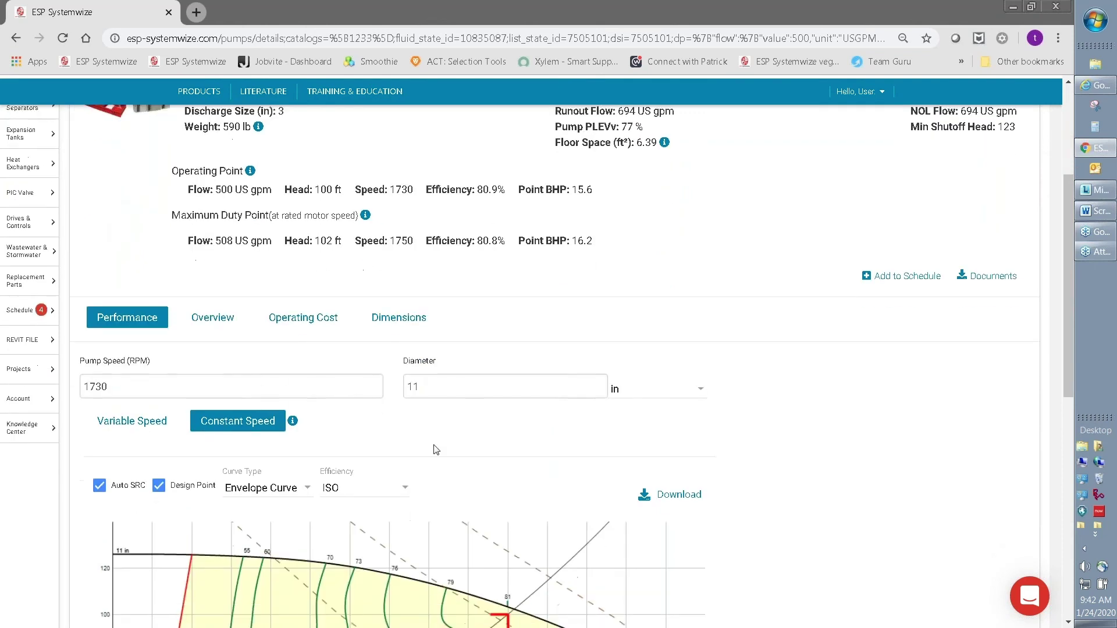
{"action": "scroll", "coordinate": [584, 371], "scroll_direction": "down", "scroll_amount": 1}
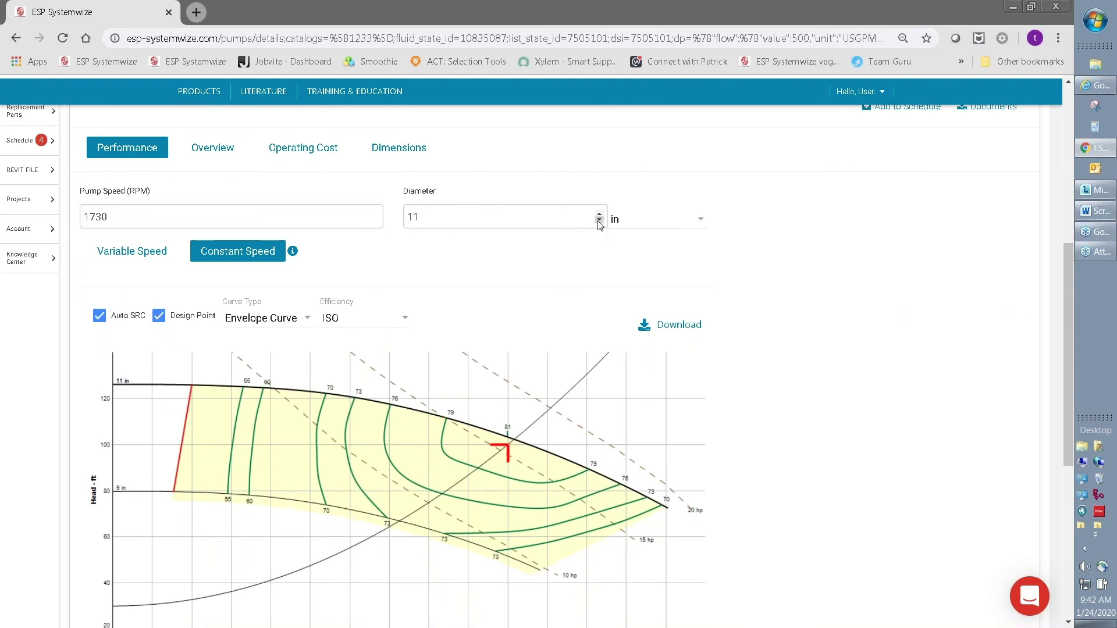
{"action": "left_click", "coordinate": [598, 222]}
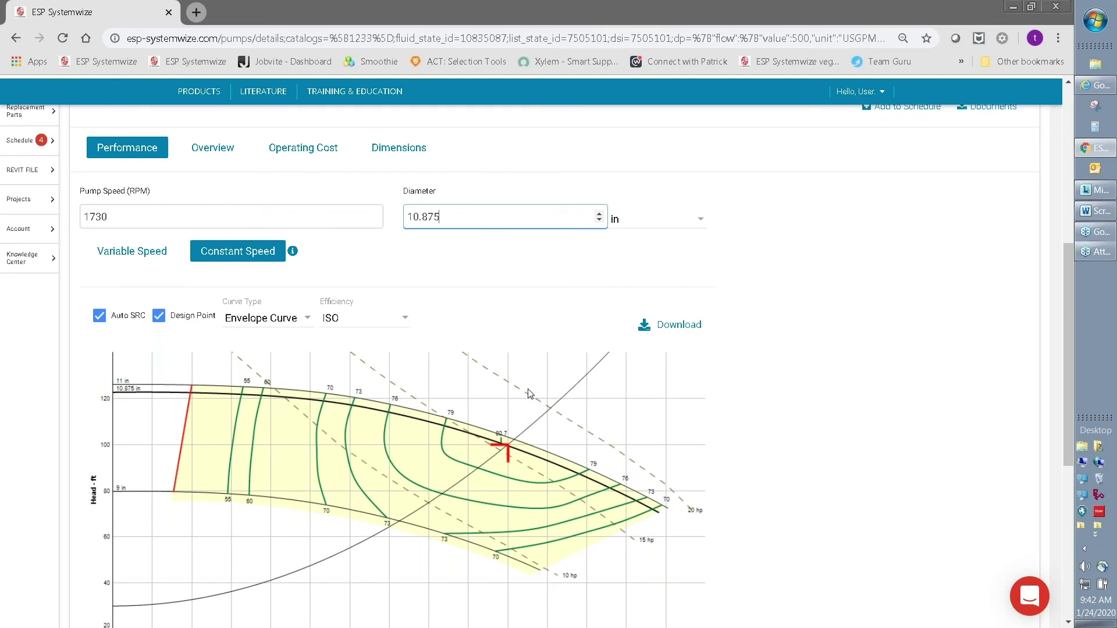
{"action": "scroll", "coordinate": [530, 394], "scroll_direction": "up", "scroll_amount": 1}
{"action": "scroll", "coordinate": [530, 394], "scroll_direction": "up", "scroll_amount": 6}
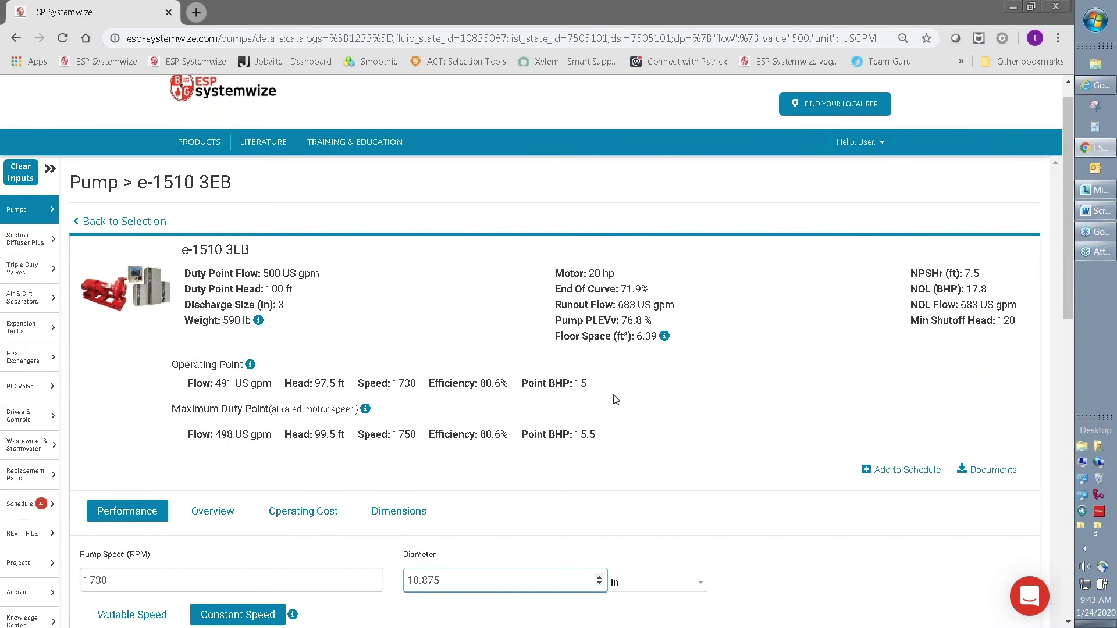
{"action": "scroll", "coordinate": [623, 402], "scroll_direction": "down", "scroll_amount": 2}
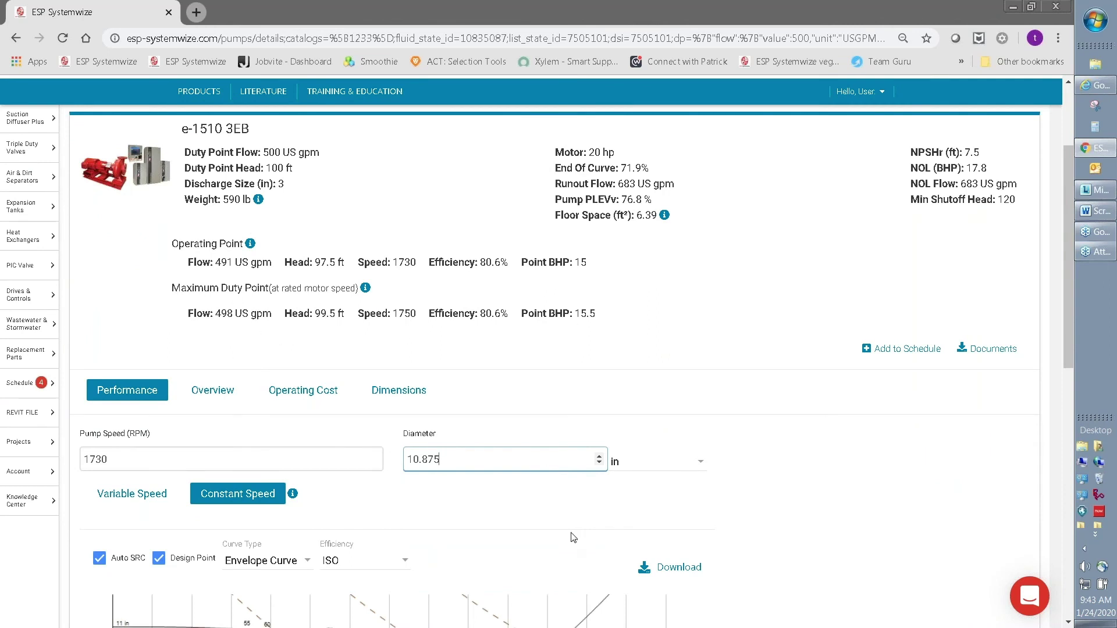
{"action": "scroll", "coordinate": [574, 537], "scroll_direction": "down", "scroll_amount": 2}
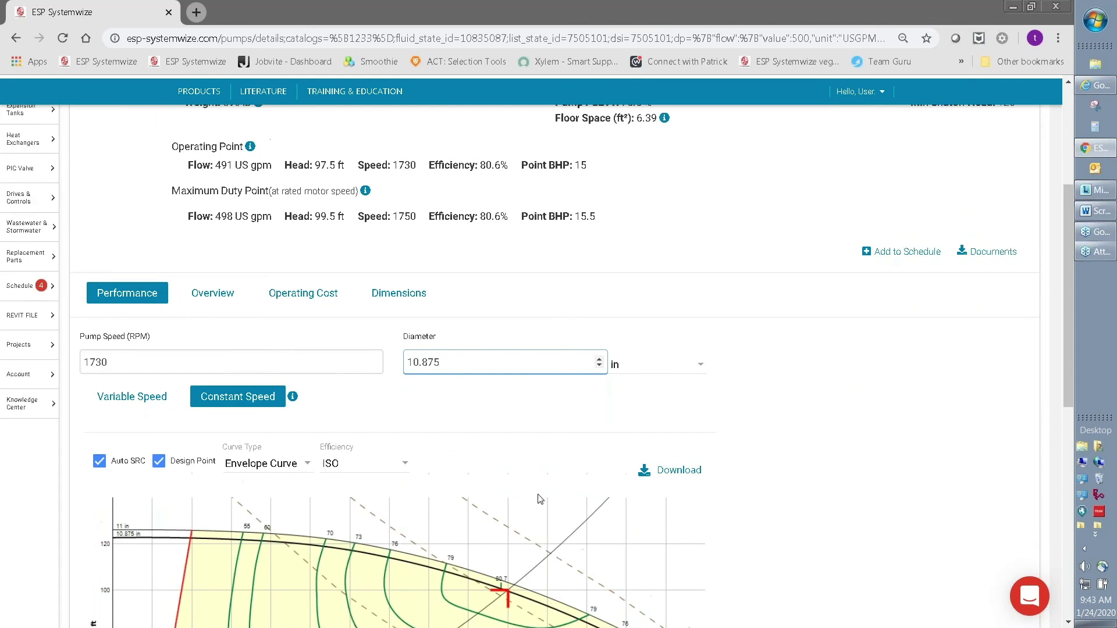
{"action": "scroll", "coordinate": [540, 499], "scroll_direction": "up", "scroll_amount": 2}
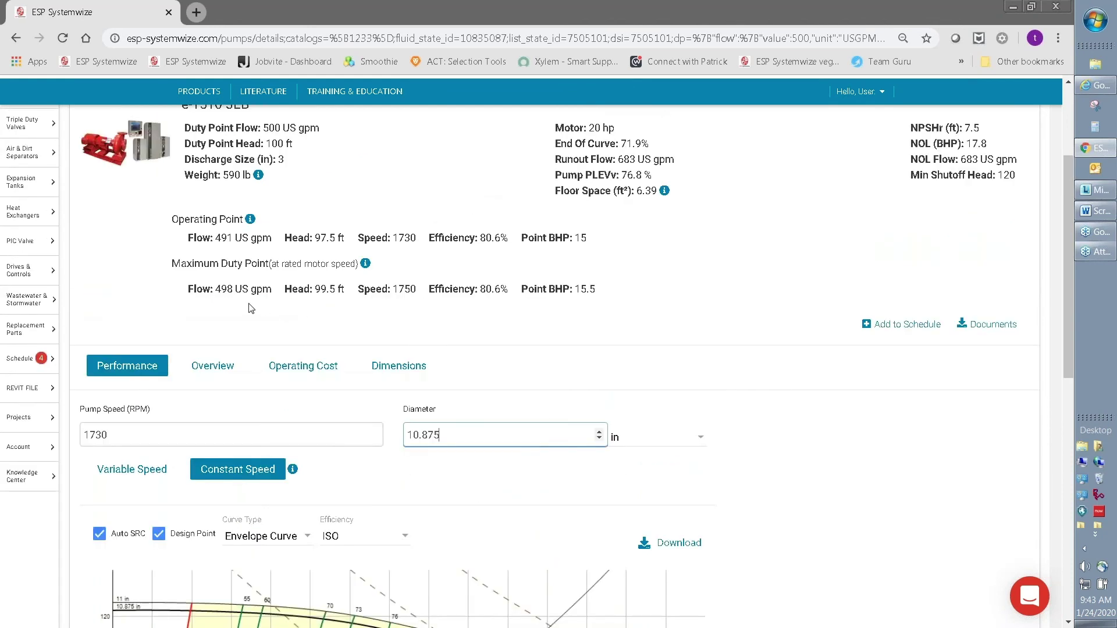
{"action": "left_click", "coordinate": [598, 434]}
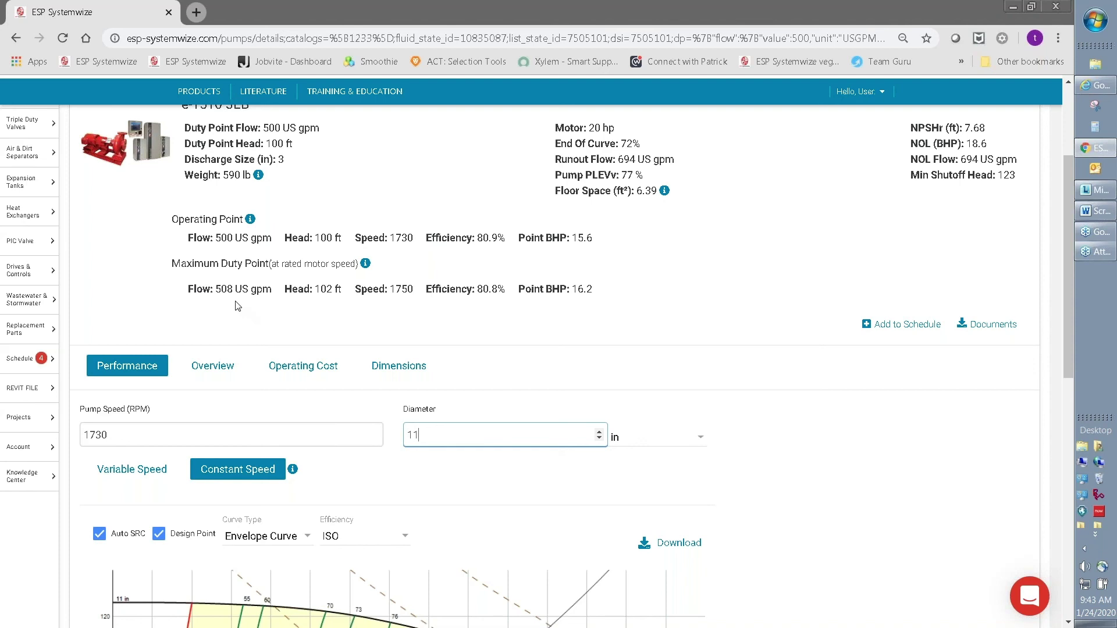
{"action": "scroll", "coordinate": [554, 394], "scroll_direction": "down", "scroll_amount": 1}
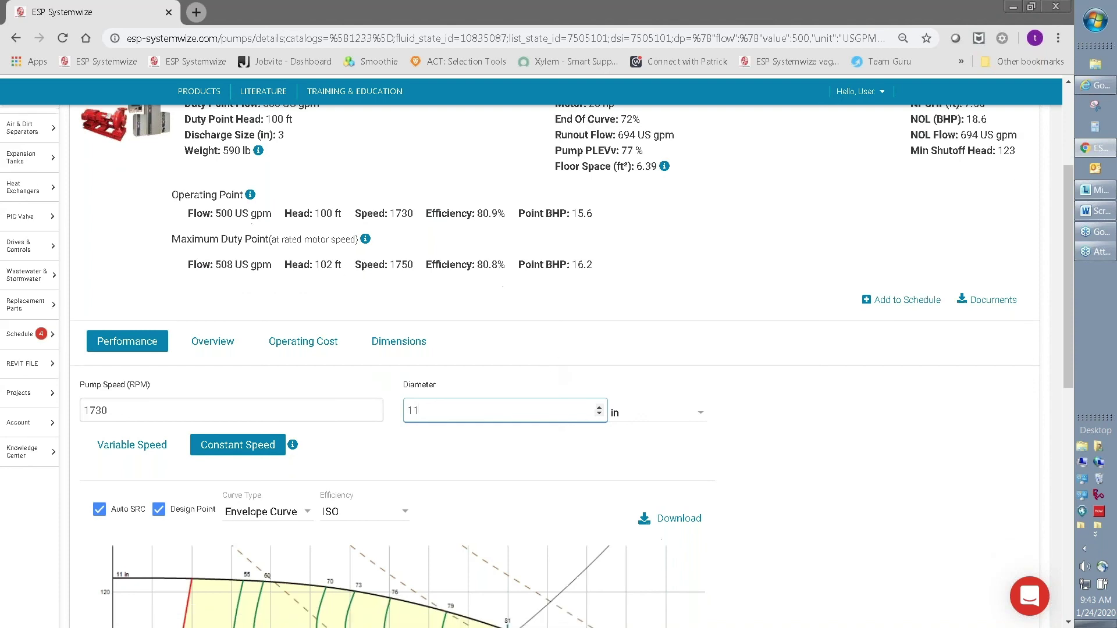
{"action": "scroll", "coordinate": [509, 513], "scroll_direction": "down", "scroll_amount": 3}
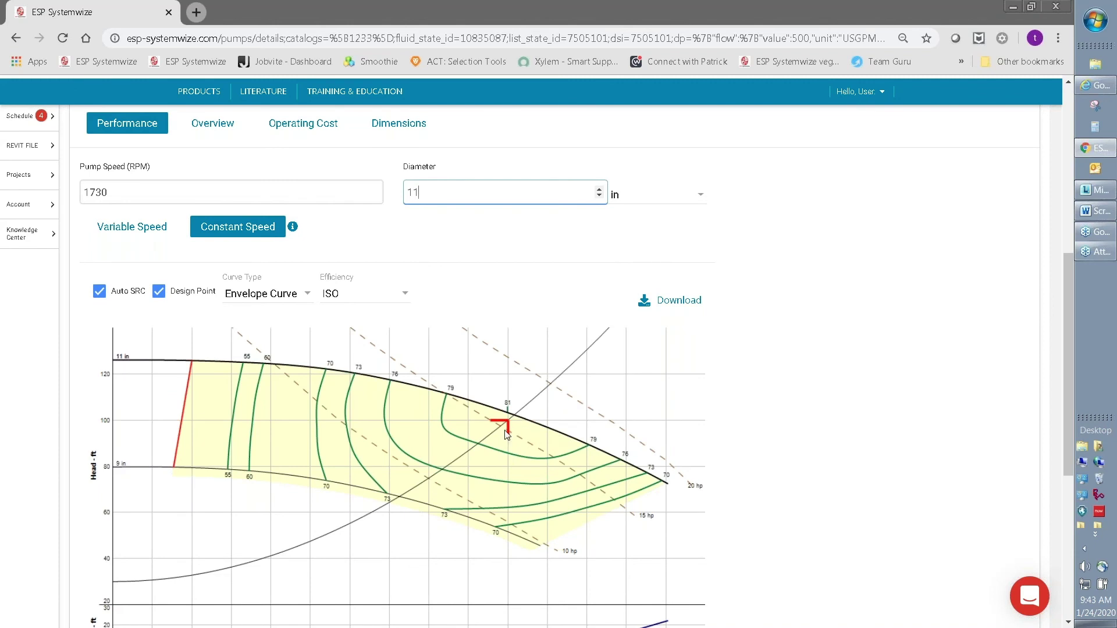
{"action": "scroll", "coordinate": [414, 244], "scroll_direction": "up", "scroll_amount": 3}
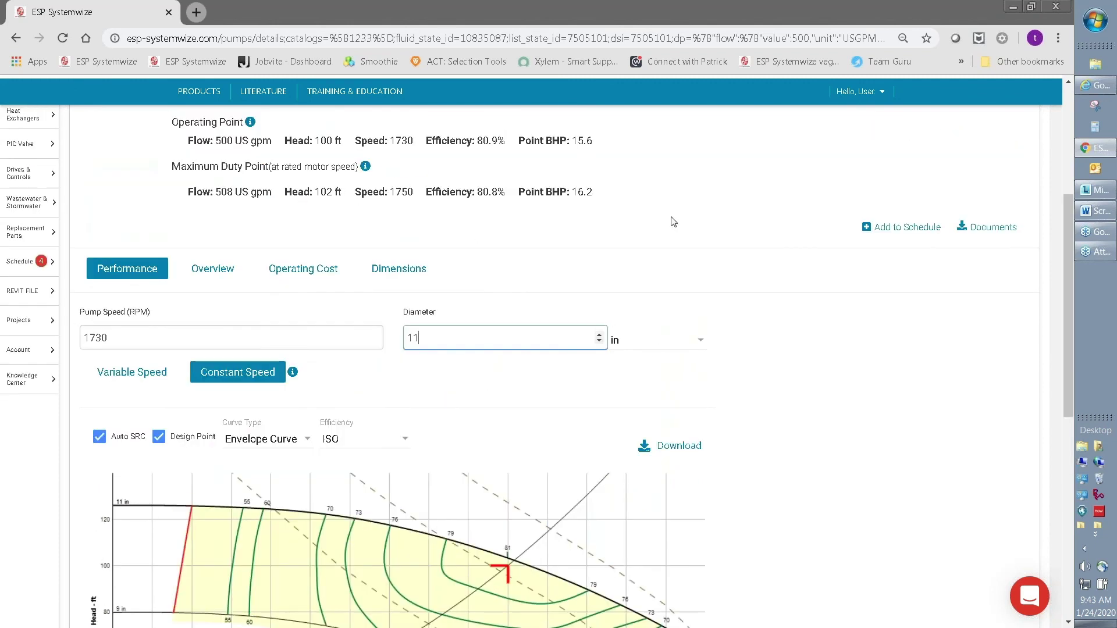
{"action": "scroll", "coordinate": [675, 233], "scroll_direction": "up", "scroll_amount": 5}
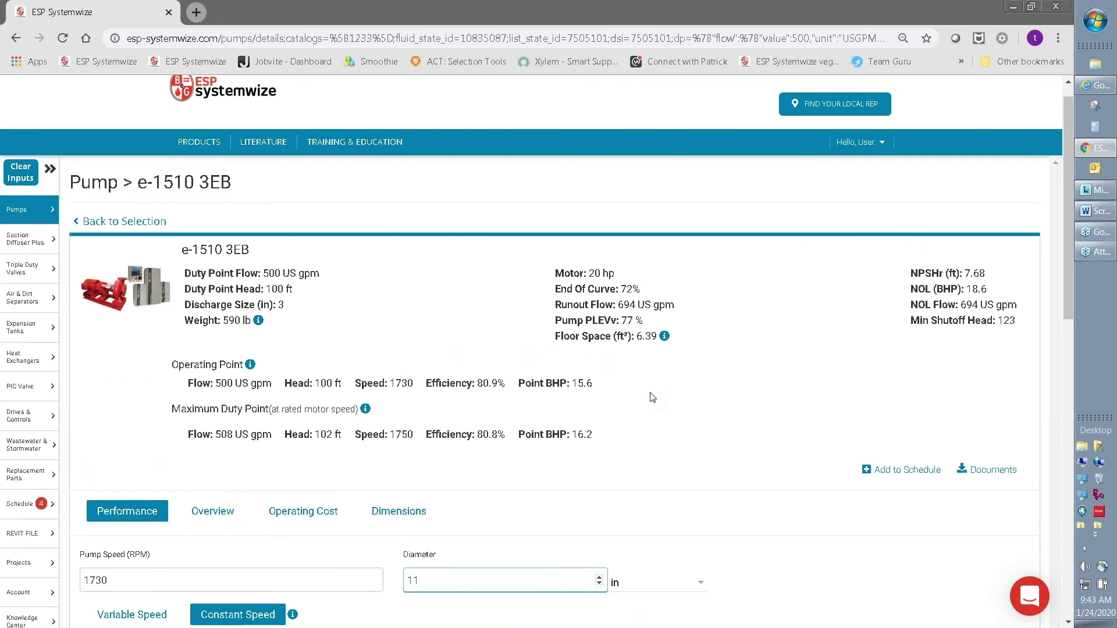
{"action": "scroll", "coordinate": [652, 397], "scroll_direction": "down", "scroll_amount": 2}
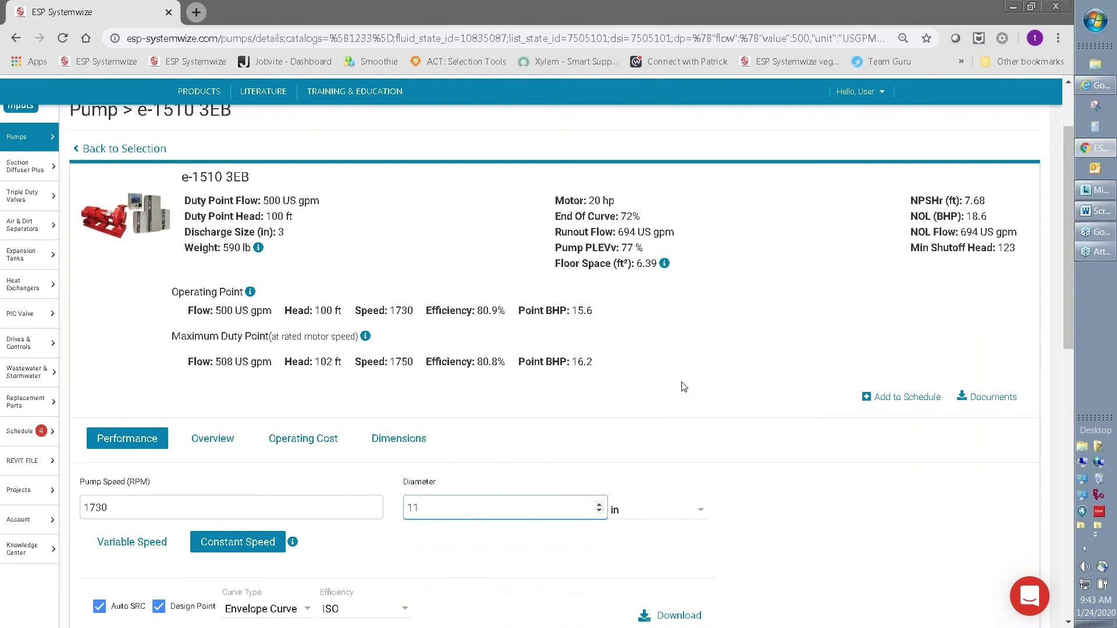
{"action": "scroll", "coordinate": [684, 387], "scroll_direction": "down", "scroll_amount": 1}
{"action": "scroll", "coordinate": [687, 385], "scroll_direction": "down", "scroll_amount": 5}
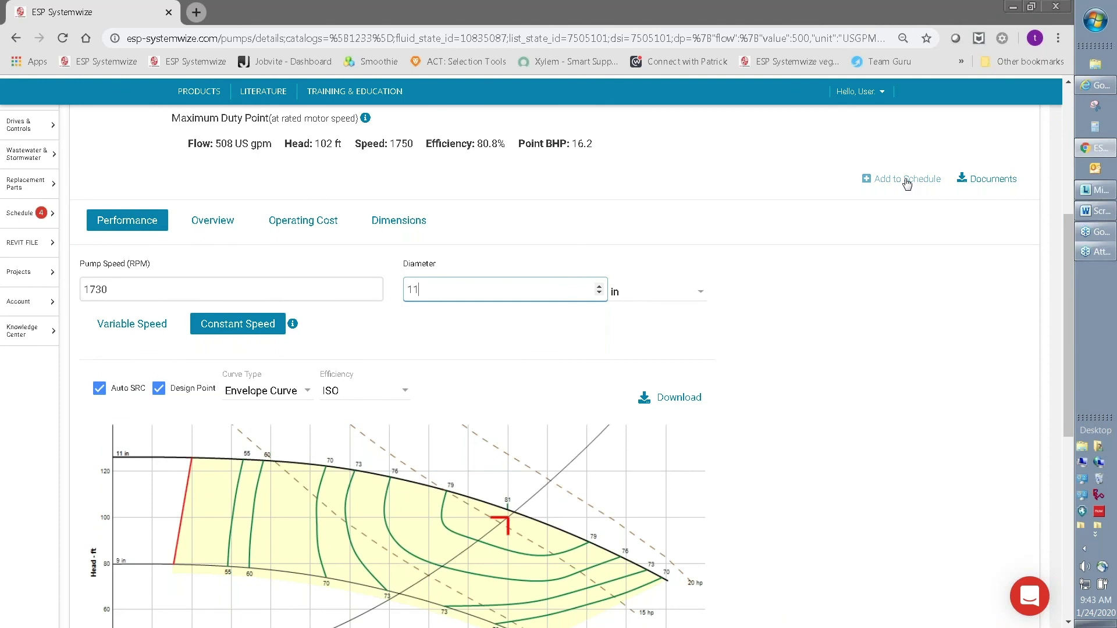
{"action": "left_click", "coordinate": [996, 188]}
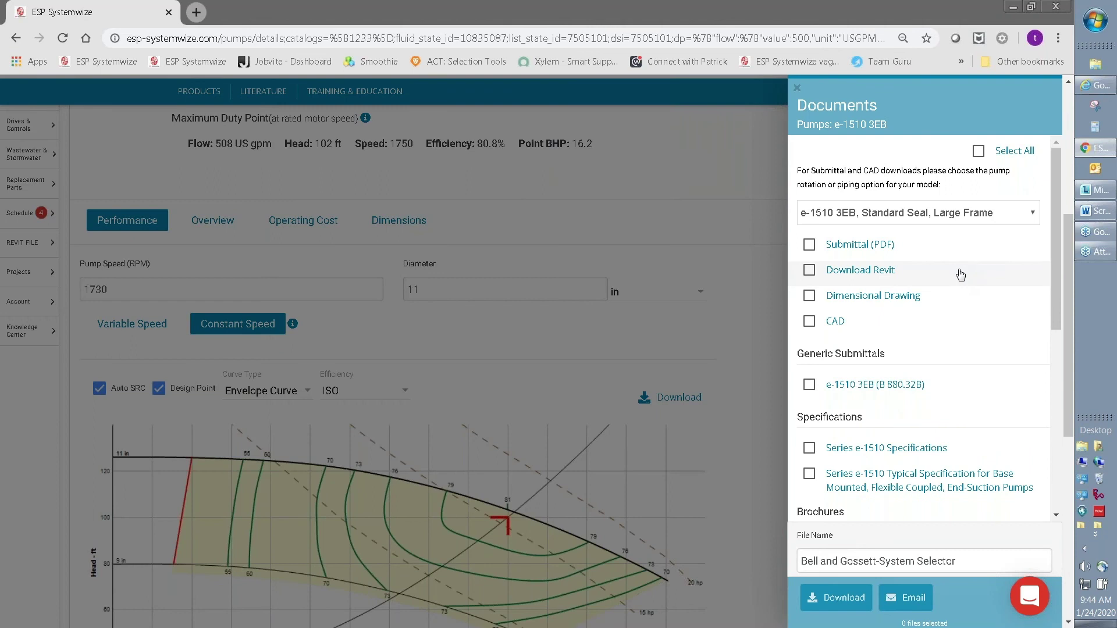
{"action": "scroll", "coordinate": [959, 271], "scroll_direction": "down", "scroll_amount": 6}
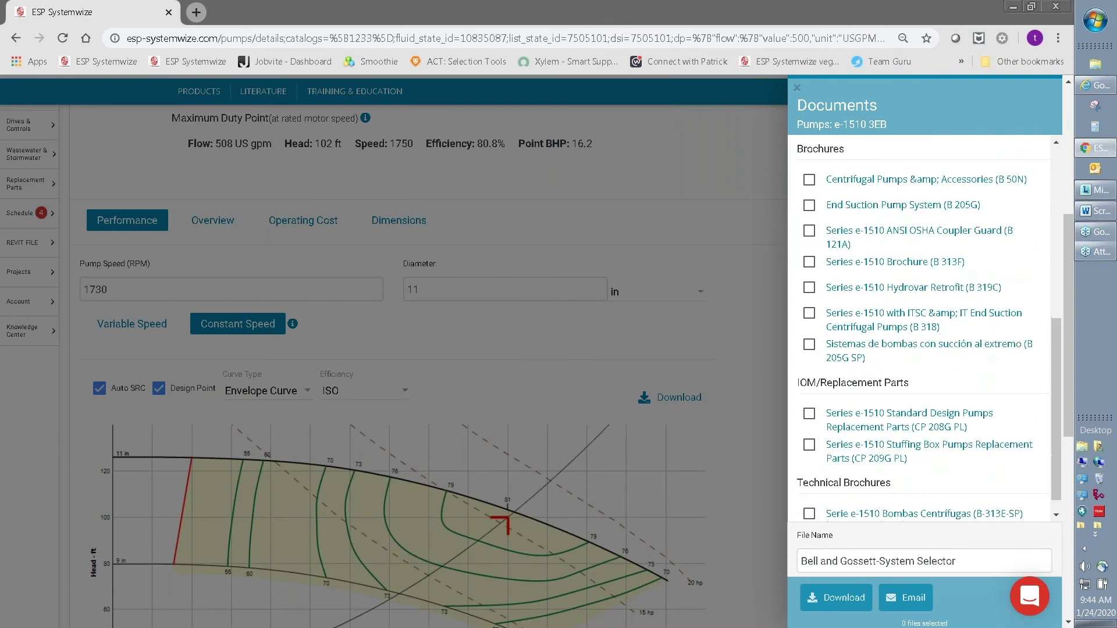
{"action": "scroll", "coordinate": [919, 326], "scroll_direction": "up", "scroll_amount": 6}
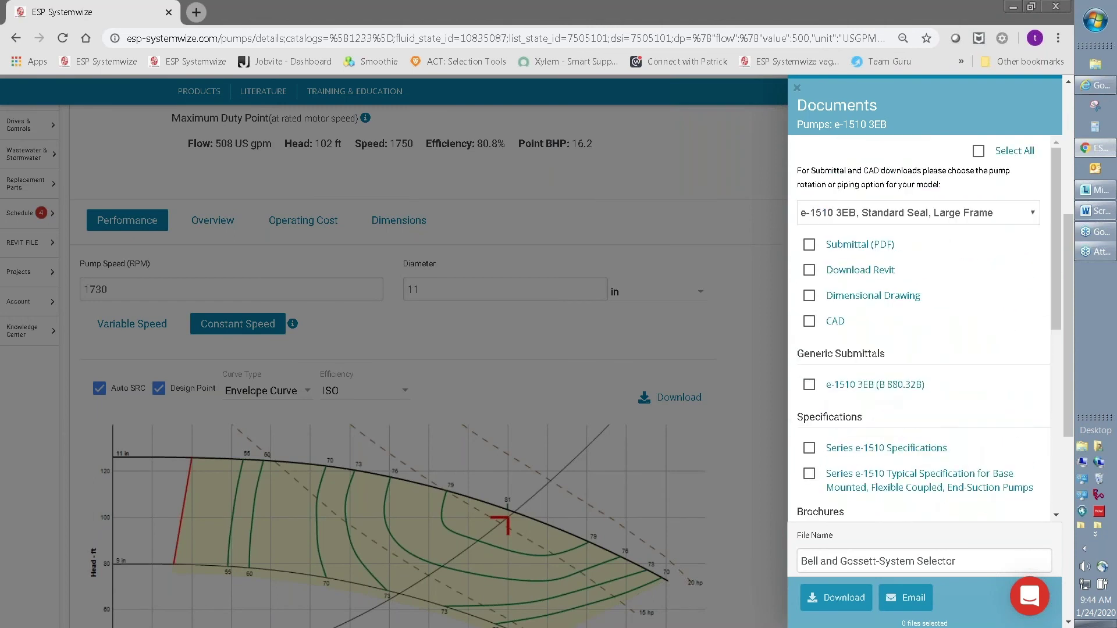
{"action": "scroll", "coordinate": [990, 279], "scroll_direction": "up", "scroll_amount": 1}
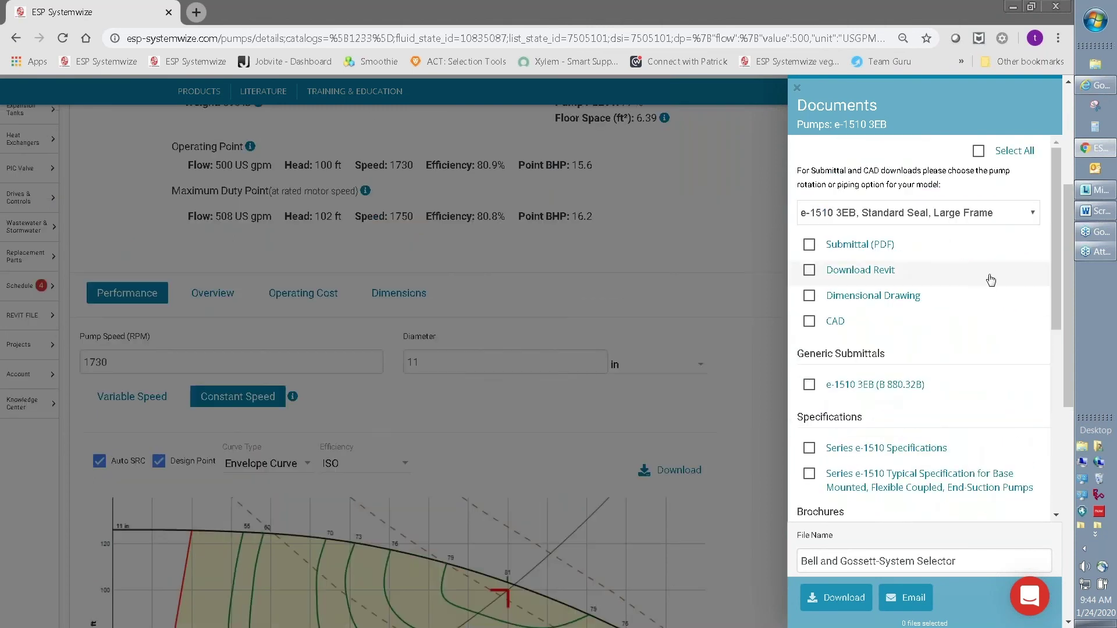
{"action": "left_click", "coordinate": [632, 236]}
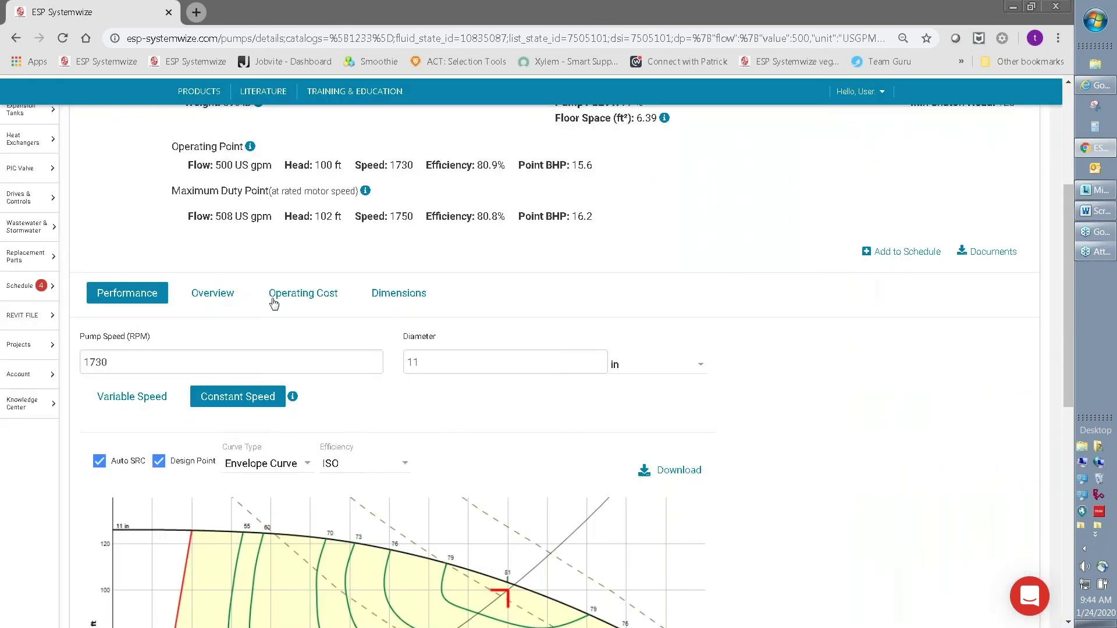
- View the e-1510 3EB series description and Features & Benefits list on the Overview tab
{"action": "left_click", "coordinate": [209, 299]}
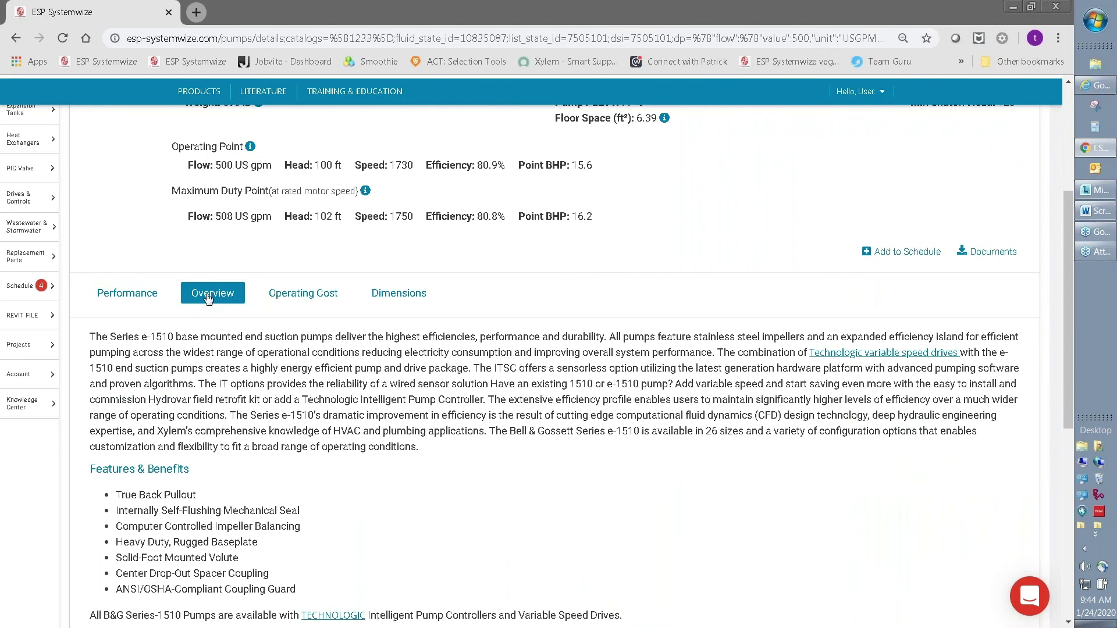
{"action": "scroll", "coordinate": [493, 399], "scroll_direction": "down", "scroll_amount": 1}
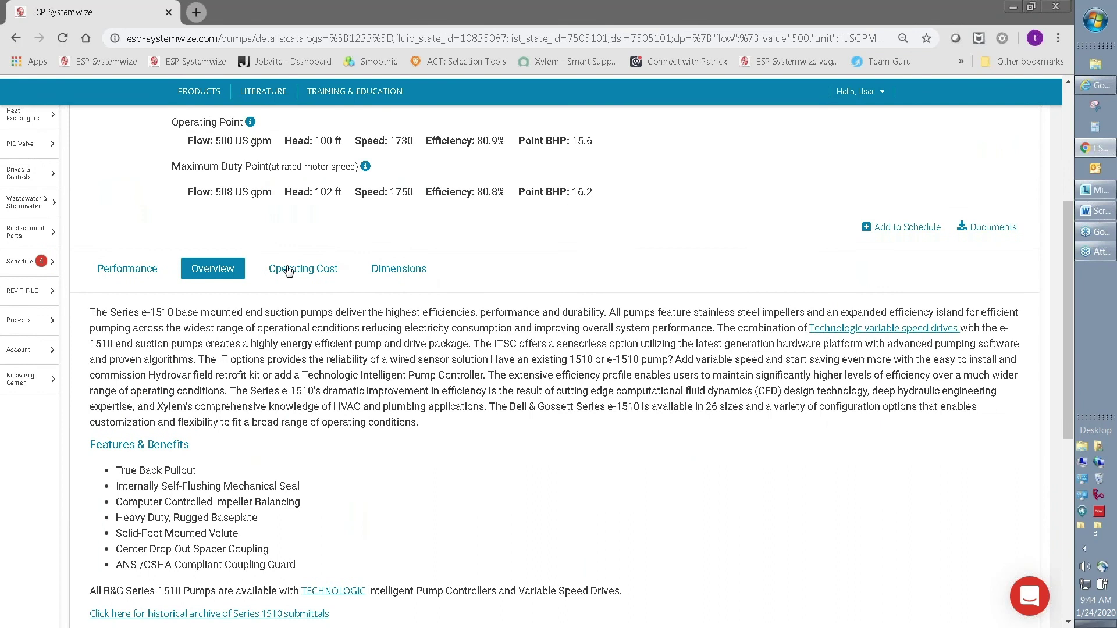
- Set operating-cost electricity to Rhode Island (0.1455), giving Sensorless annual cost $3370.30
{"action": "left_click", "coordinate": [294, 271]}
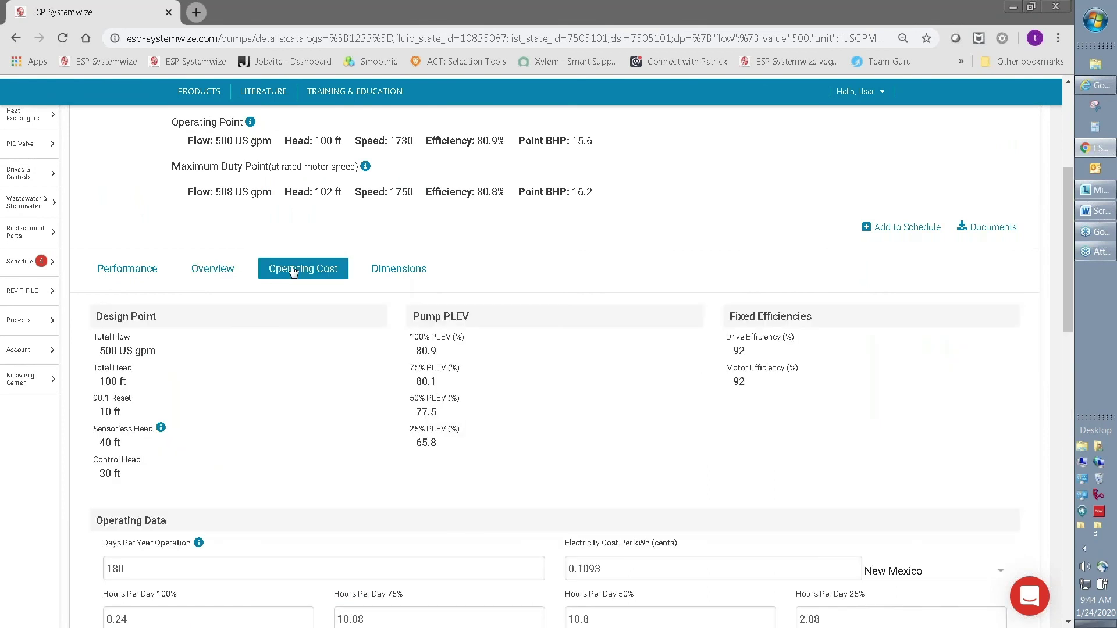
{"action": "scroll", "coordinate": [307, 379], "scroll_direction": "down", "scroll_amount": 1}
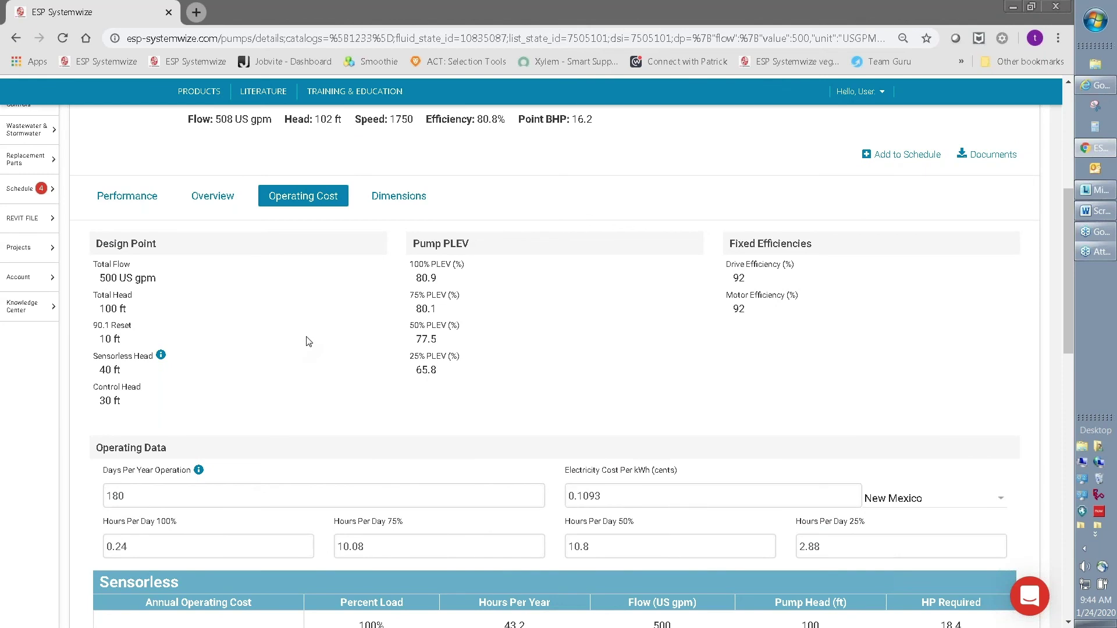
{"action": "scroll", "coordinate": [309, 342], "scroll_direction": "down", "scroll_amount": 1}
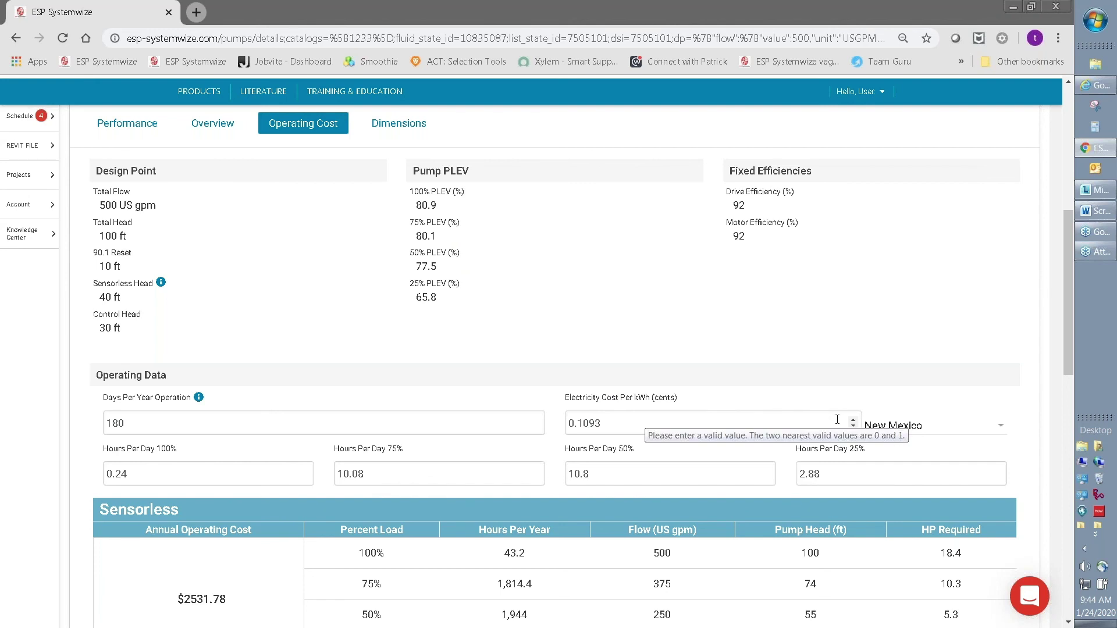
{"action": "left_click", "coordinate": [1001, 426]}
{"action": "scroll", "coordinate": [978, 445], "scroll_direction": "down", "scroll_amount": 3}
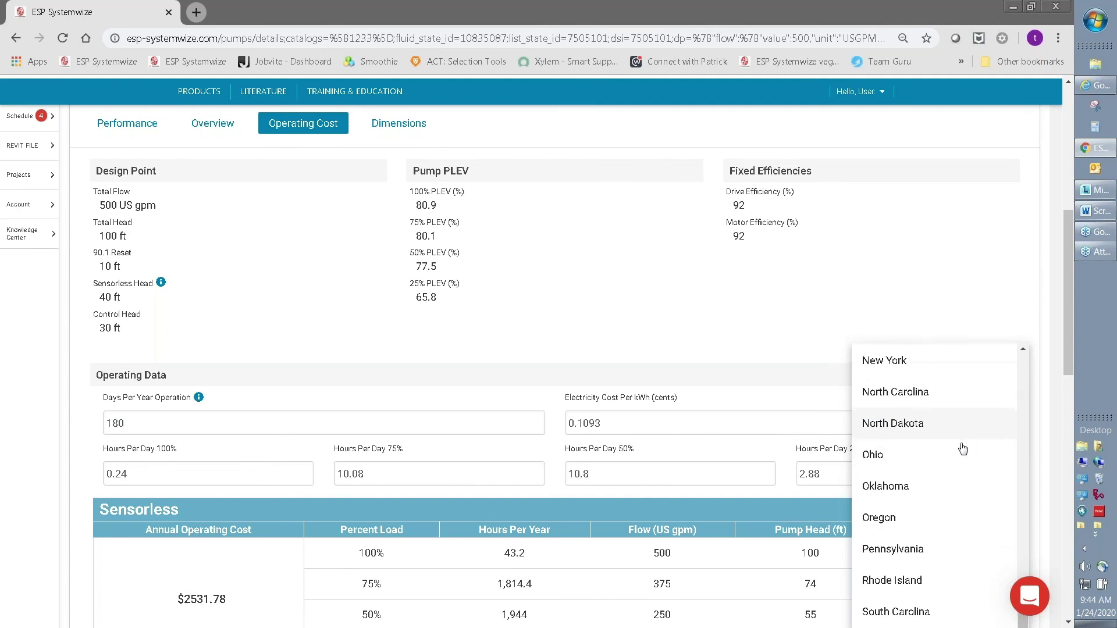
{"action": "scroll", "coordinate": [965, 442], "scroll_direction": "down", "scroll_amount": 3}
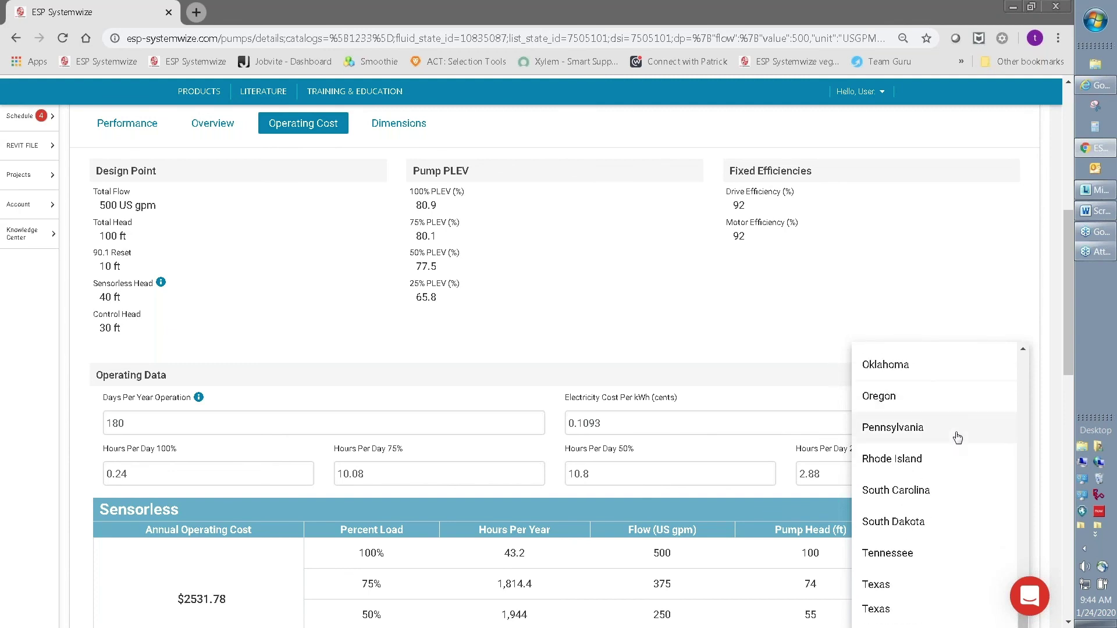
{"action": "left_click", "coordinate": [934, 457]}
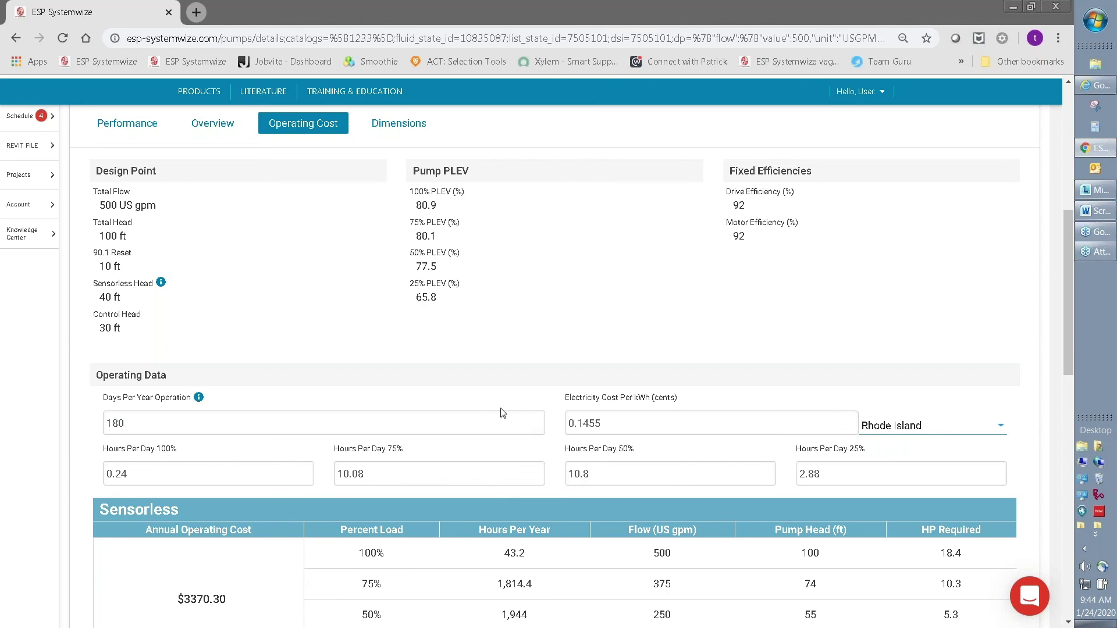
{"action": "scroll", "coordinate": [502, 412], "scroll_direction": "down", "scroll_amount": 3}
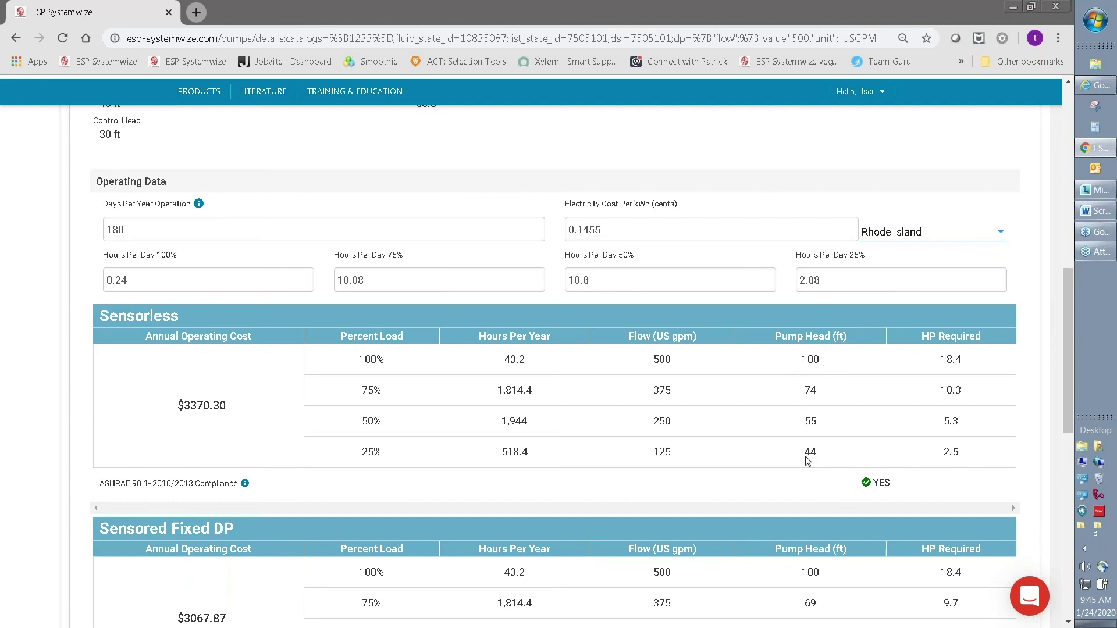
{"action": "scroll", "coordinate": [801, 461], "scroll_direction": "down", "scroll_amount": 2}
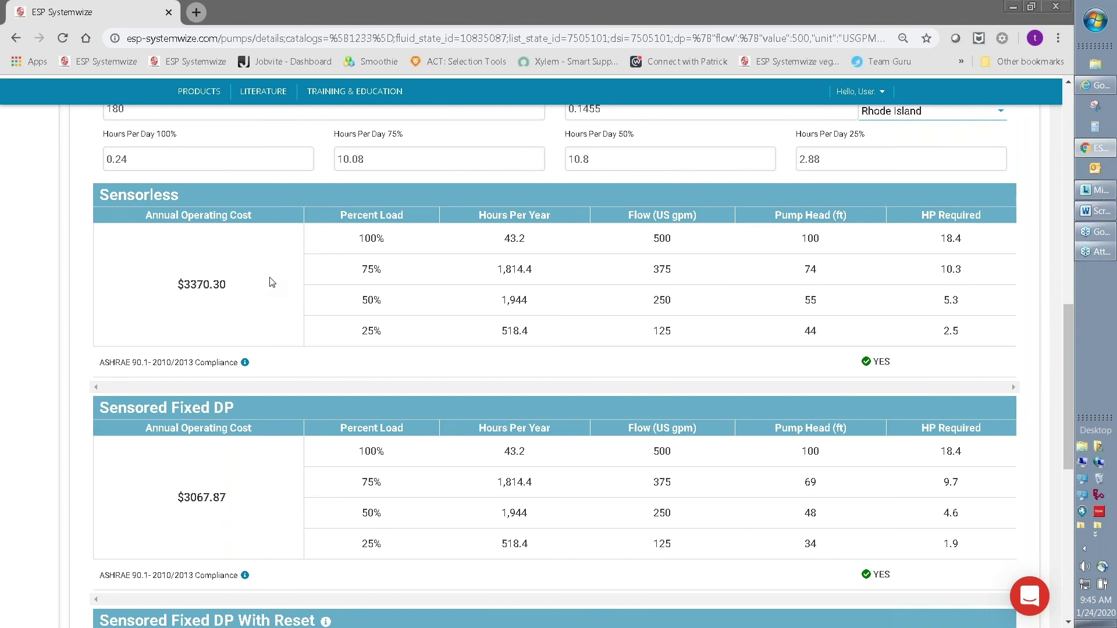
{"action": "scroll", "coordinate": [271, 282], "scroll_direction": "down", "scroll_amount": 1}
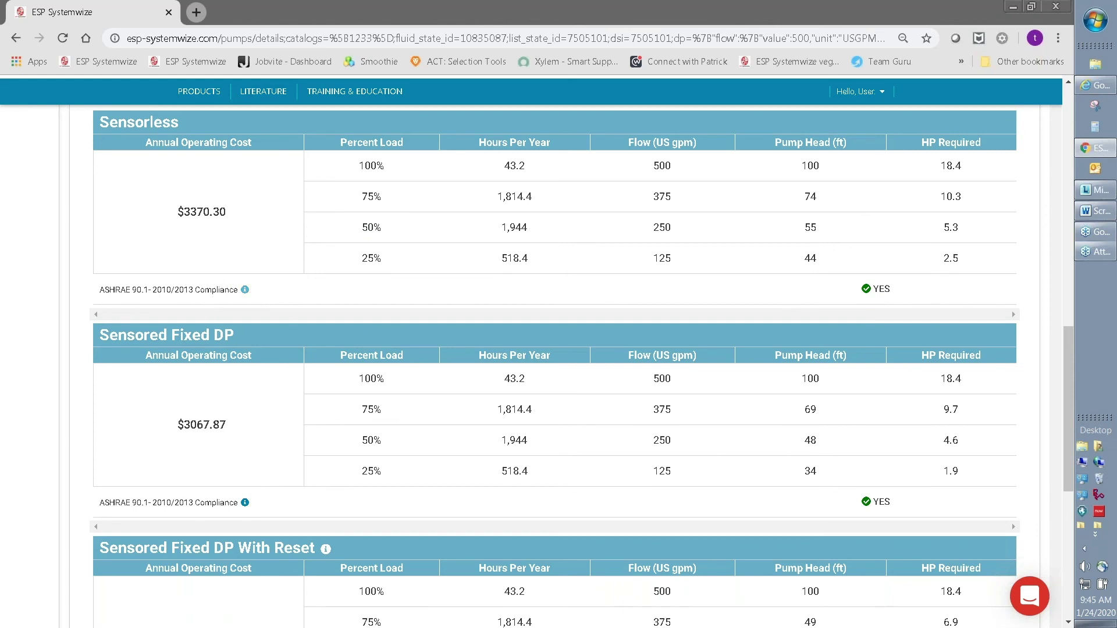
{"action": "left_click", "coordinate": [245, 289]}
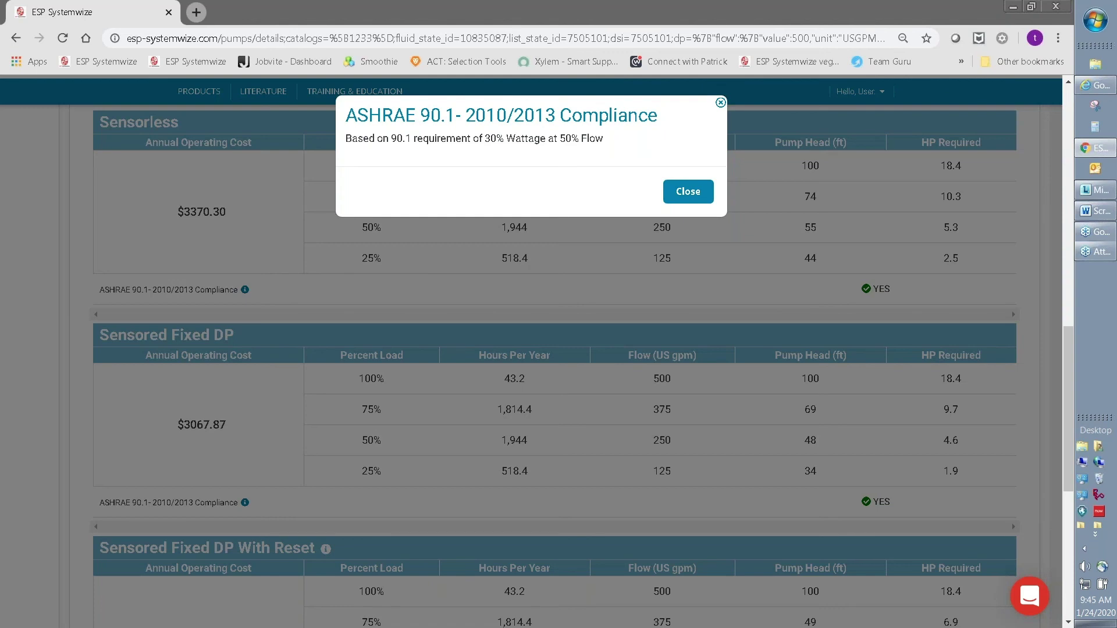
{"action": "left_click", "coordinate": [679, 192]}
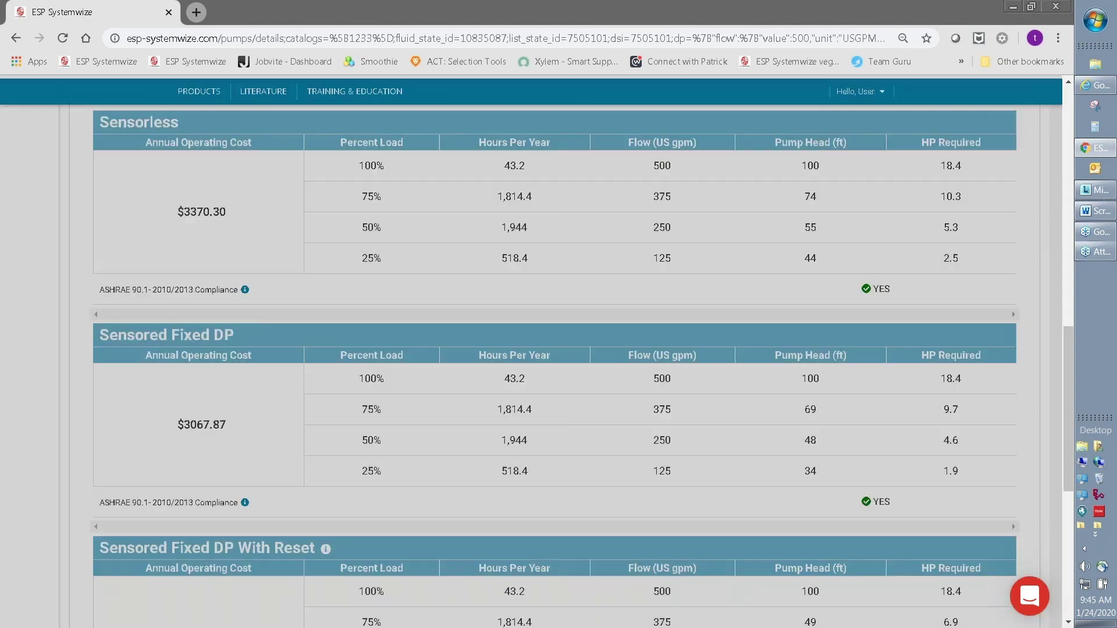
{"action": "scroll", "coordinate": [442, 317], "scroll_direction": "up", "scroll_amount": 2}
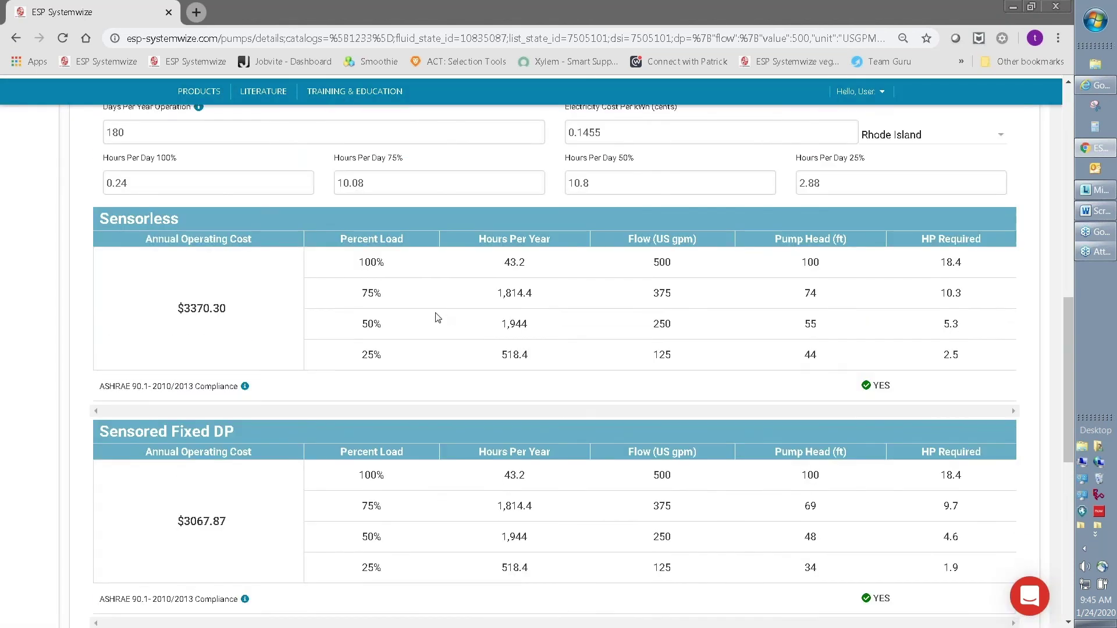
{"action": "scroll", "coordinate": [437, 317], "scroll_direction": "down", "scroll_amount": 3}
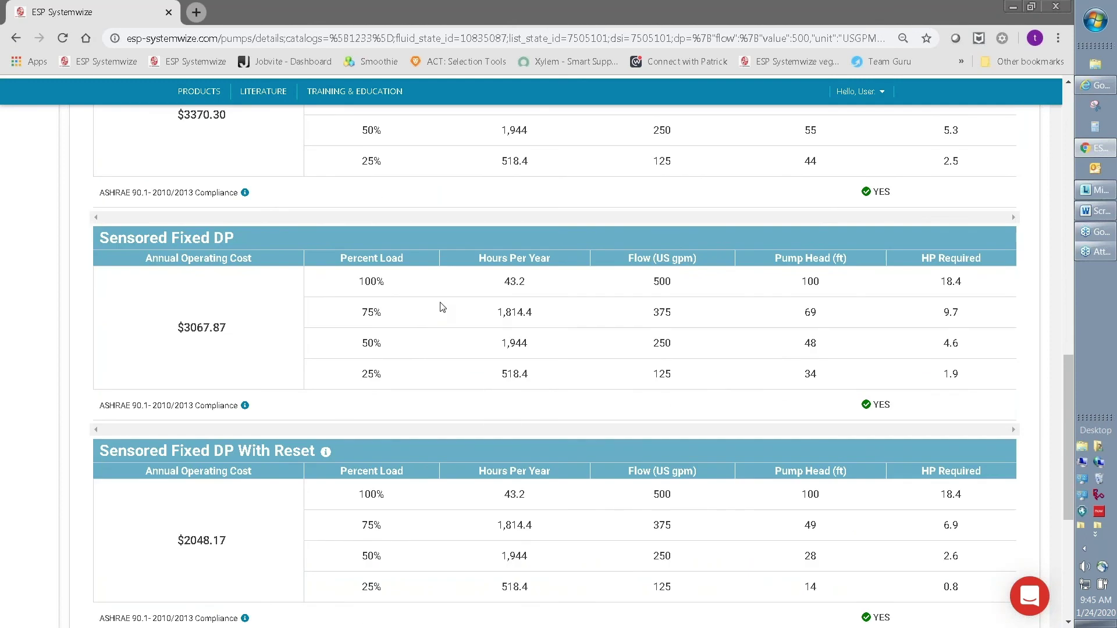
{"action": "scroll", "coordinate": [442, 307], "scroll_direction": "up", "scroll_amount": 2}
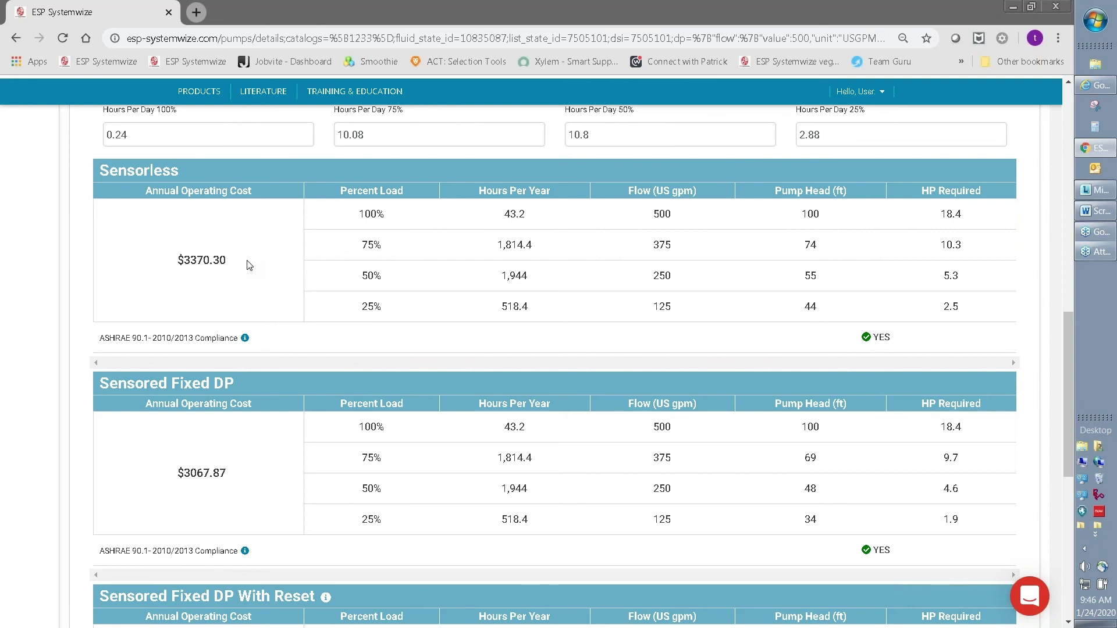
{"action": "scroll", "coordinate": [249, 265], "scroll_direction": "down", "scroll_amount": 2}
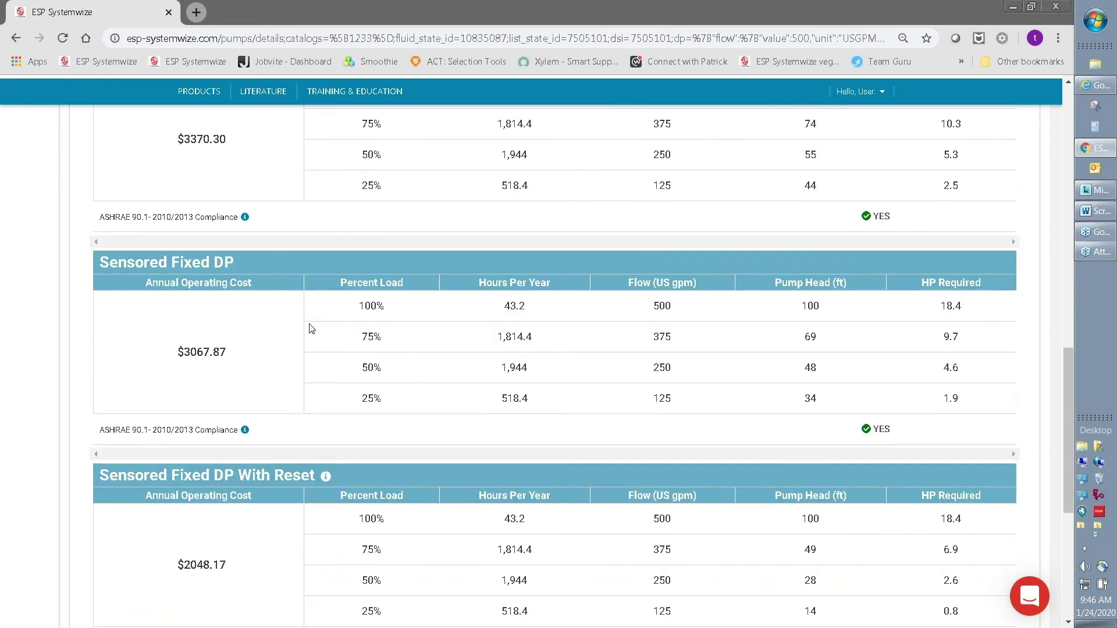
{"action": "scroll", "coordinate": [285, 338], "scroll_direction": "down", "scroll_amount": 2}
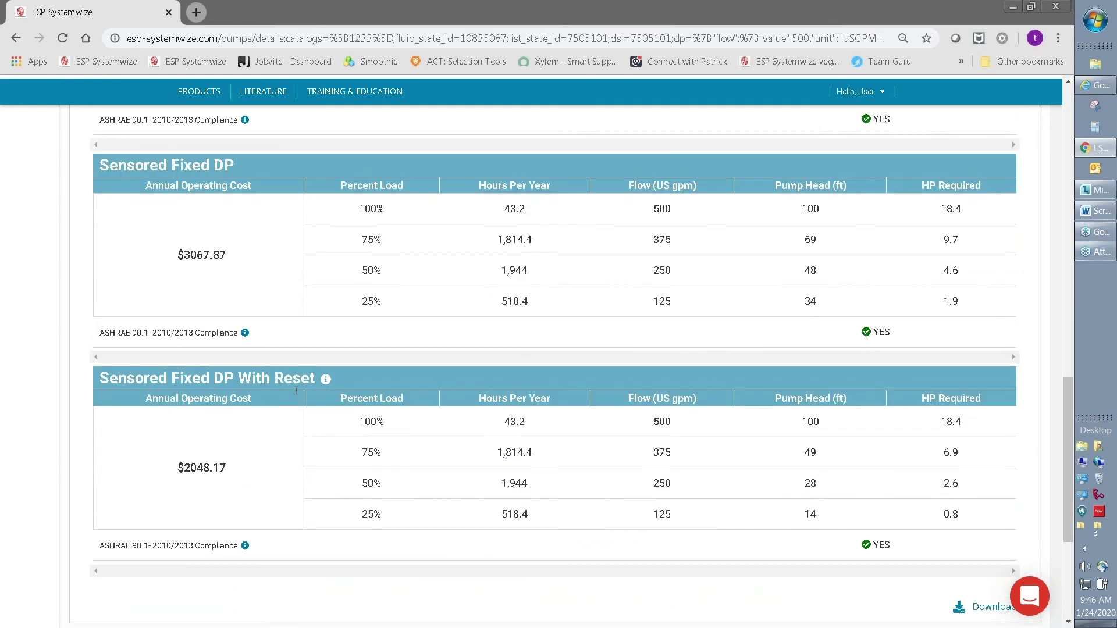
{"action": "scroll", "coordinate": [309, 445], "scroll_direction": "down", "scroll_amount": 1}
{"action": "scroll", "coordinate": [296, 433], "scroll_direction": "down", "scroll_amount": 1}
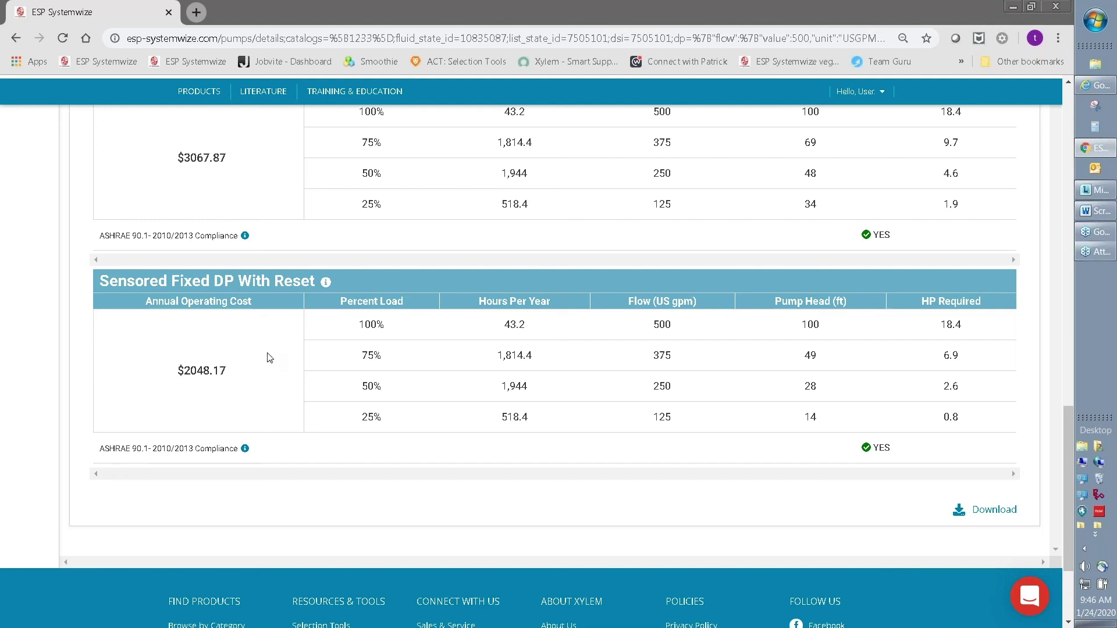
{"action": "scroll", "coordinate": [710, 370], "scroll_direction": "up", "scroll_amount": 12}
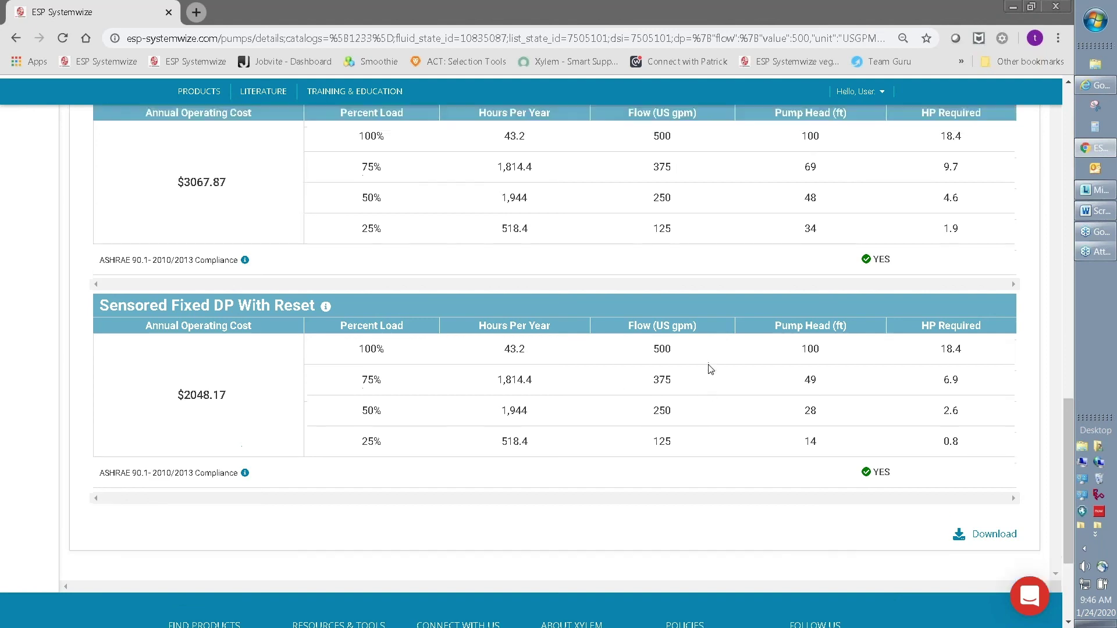
{"action": "scroll", "coordinate": [694, 335], "scroll_direction": "up", "scroll_amount": 3}
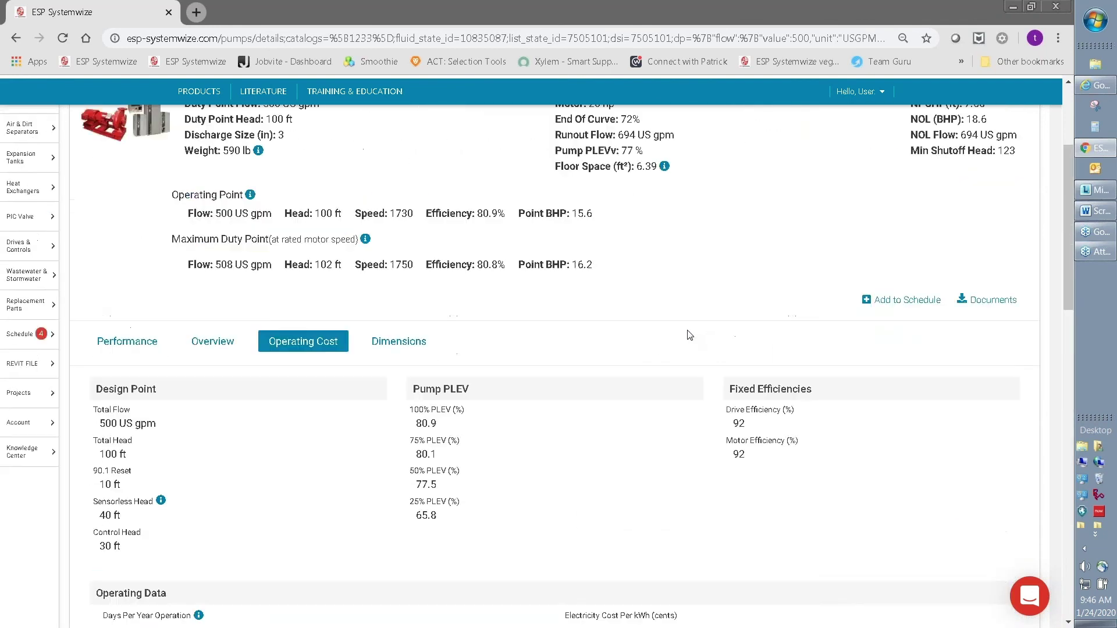
- View the BG-E1510-3EB-SS-256T-L dimensional drawing with 3" discharge, 4" suction flanges and 46.5 length
{"action": "left_click", "coordinate": [406, 346]}
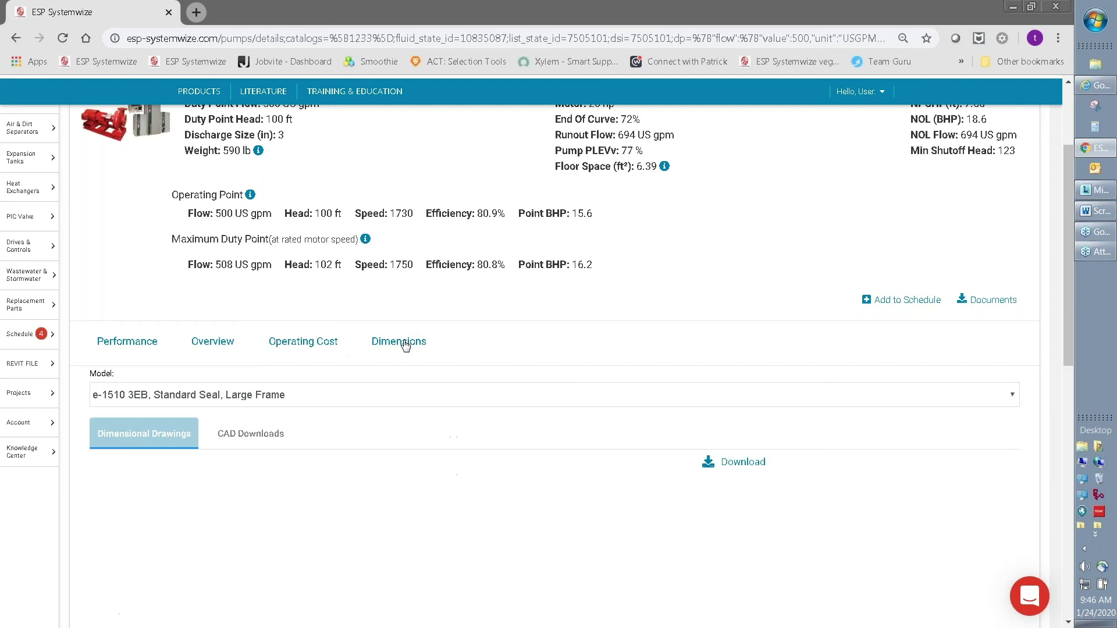
{"action": "scroll", "coordinate": [657, 327], "scroll_direction": "down", "scroll_amount": 5}
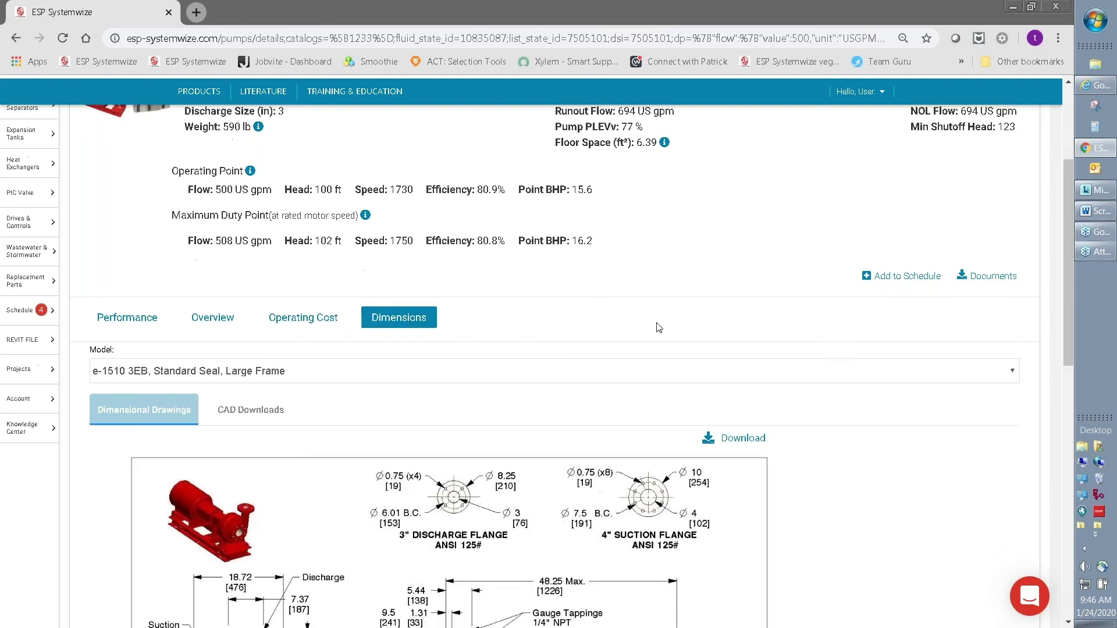
{"action": "scroll", "coordinate": [637, 341], "scroll_direction": "down", "scroll_amount": 1}
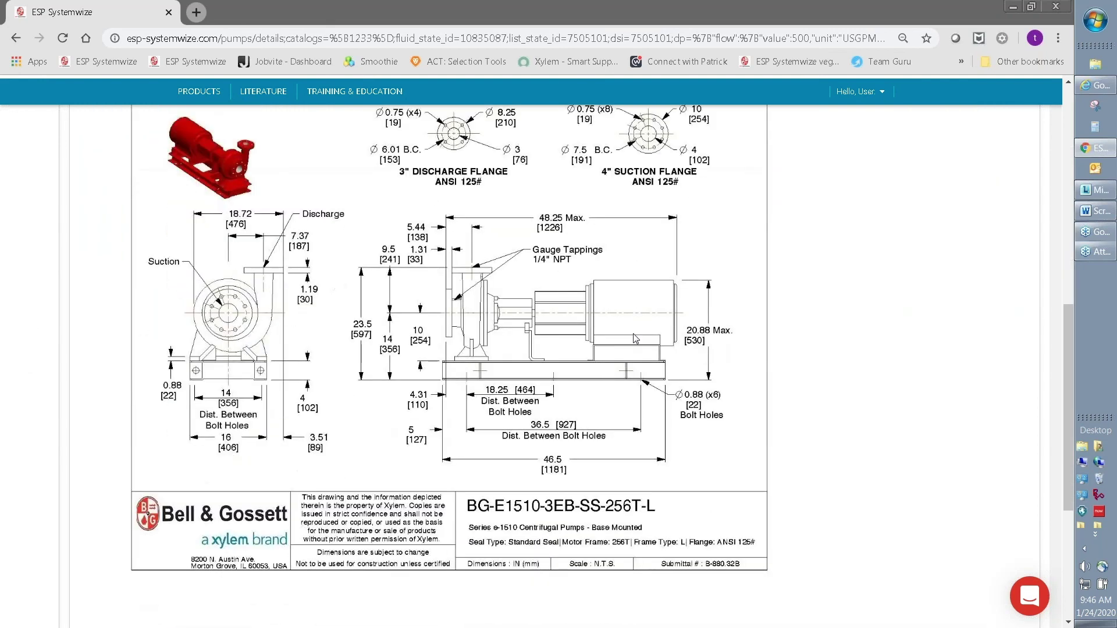
{"action": "scroll", "coordinate": [636, 339], "scroll_direction": "up", "scroll_amount": 8}
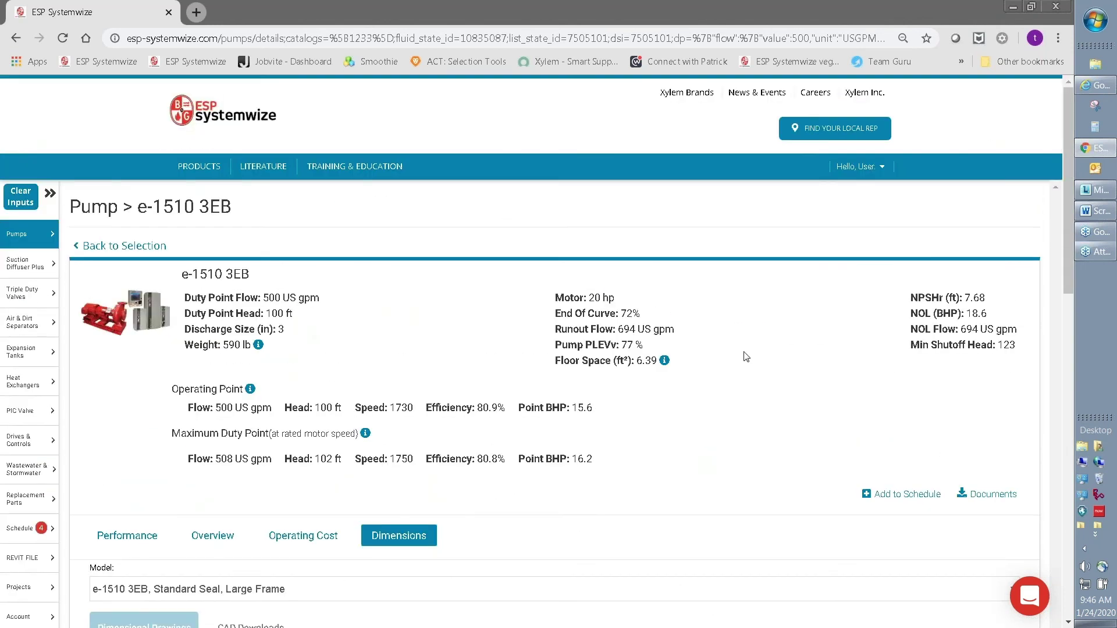
- Return to Pump Selection with e-1510 checked at 500 US gpm and 100 ft head
{"action": "left_click", "coordinate": [137, 246]}
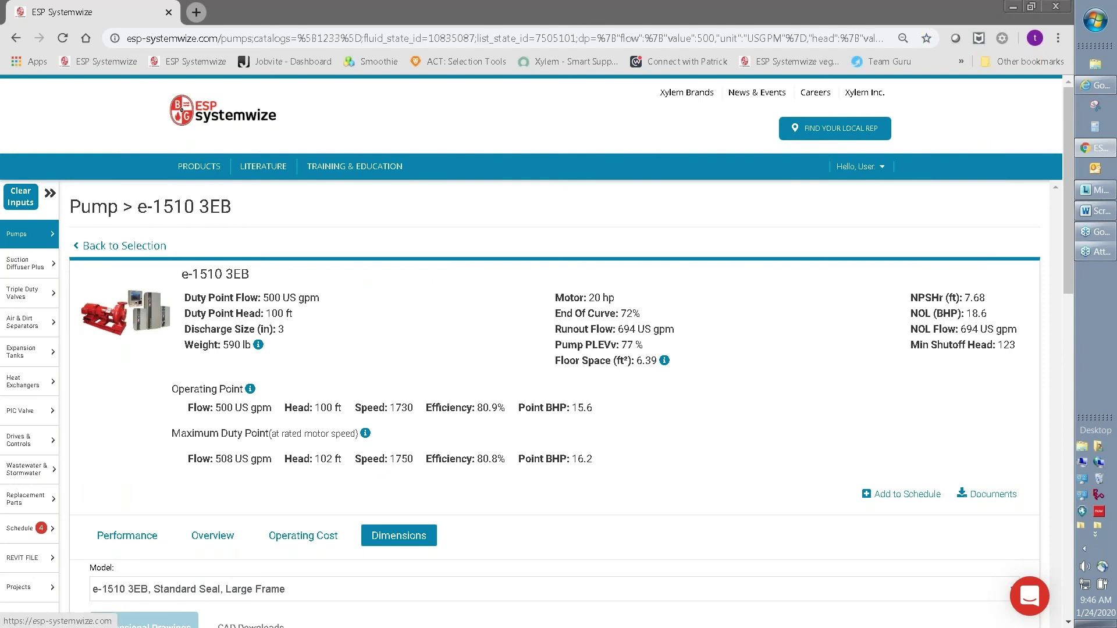
{"action": "scroll", "coordinate": [600, 316], "scroll_direction": "down", "scroll_amount": 4}
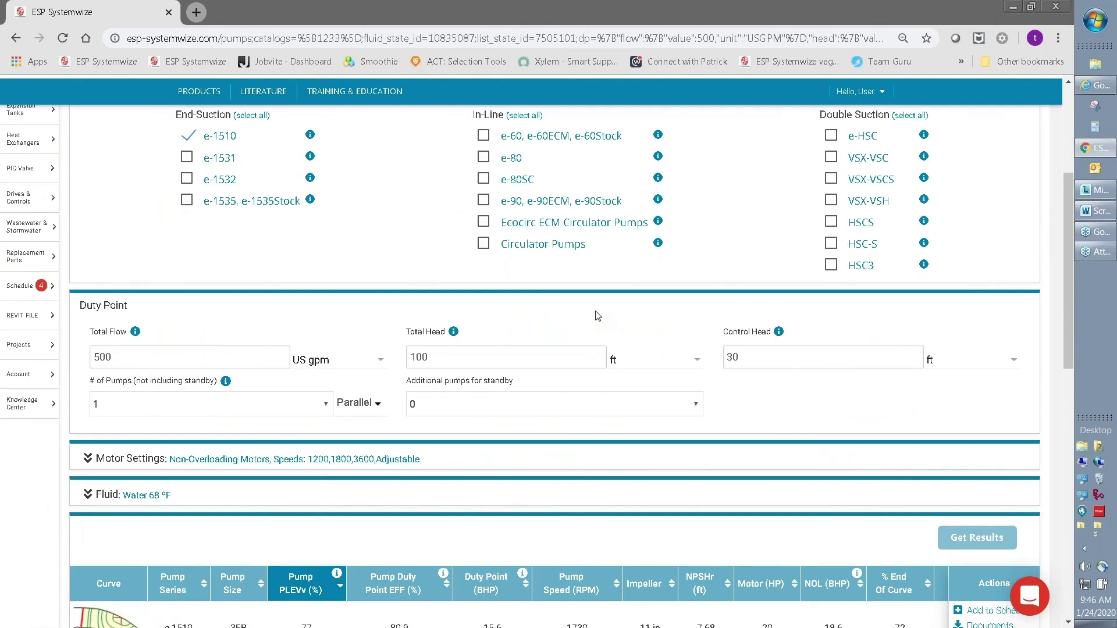
{"action": "scroll", "coordinate": [598, 316], "scroll_direction": "up", "scroll_amount": 2}
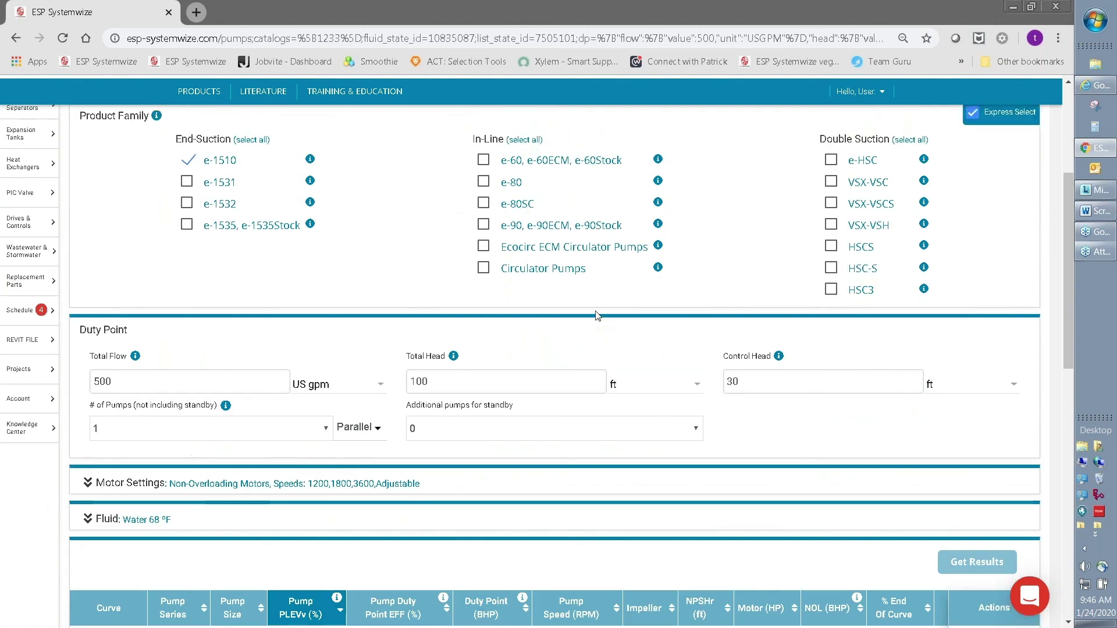
{"action": "scroll", "coordinate": [598, 316], "scroll_direction": "up", "scroll_amount": 1}
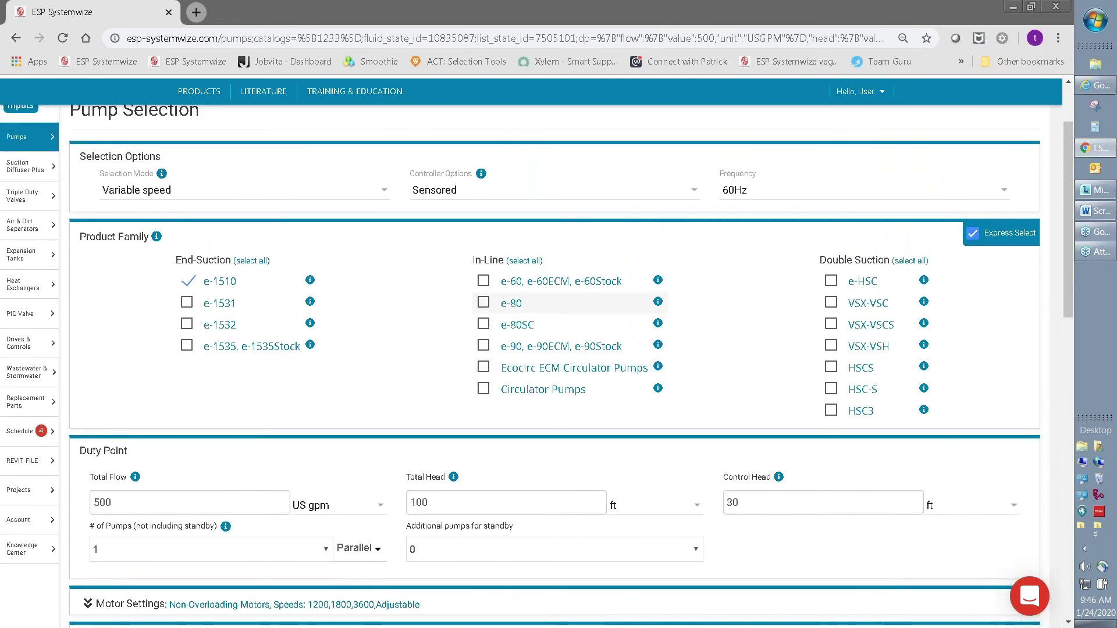